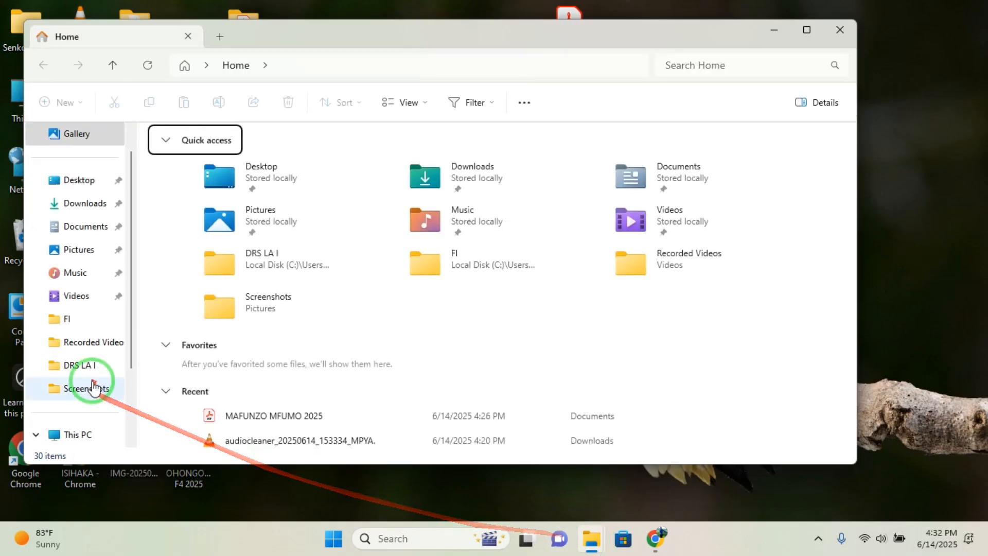
Open the MAFUNZO MFUMO 2025 workbook from the Documents folder in a maximized window and go to Sheet1.
left_click(75, 230)
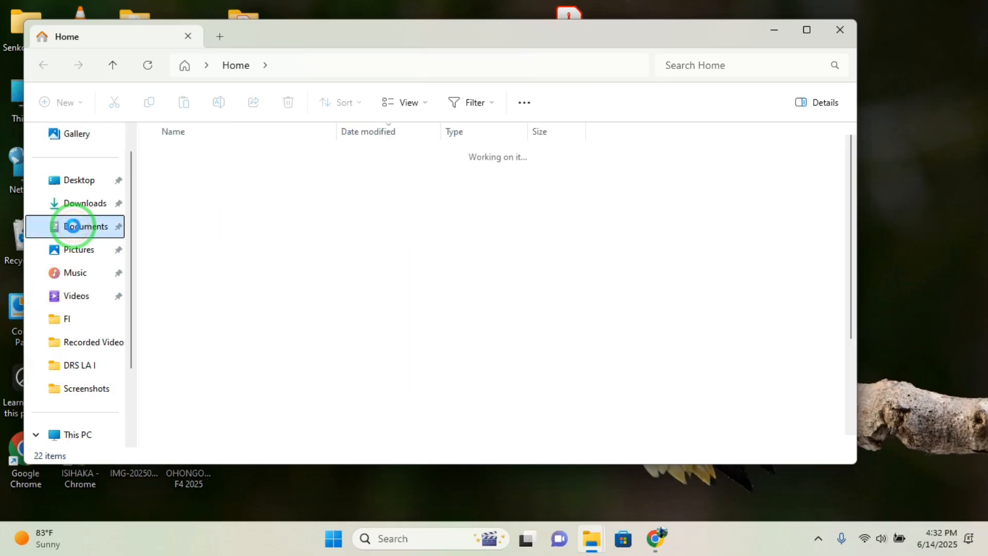
left_click(214, 157)
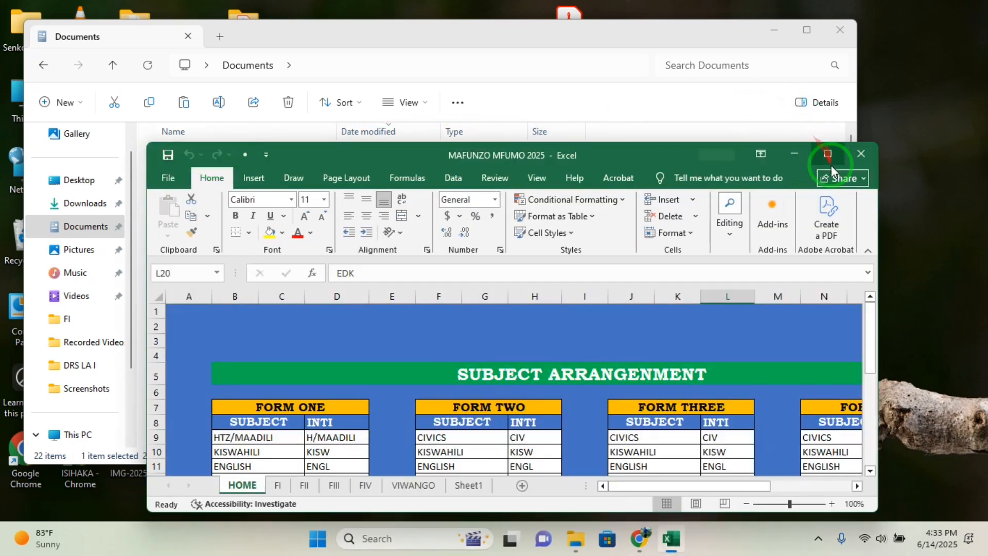
left_click(832, 166)
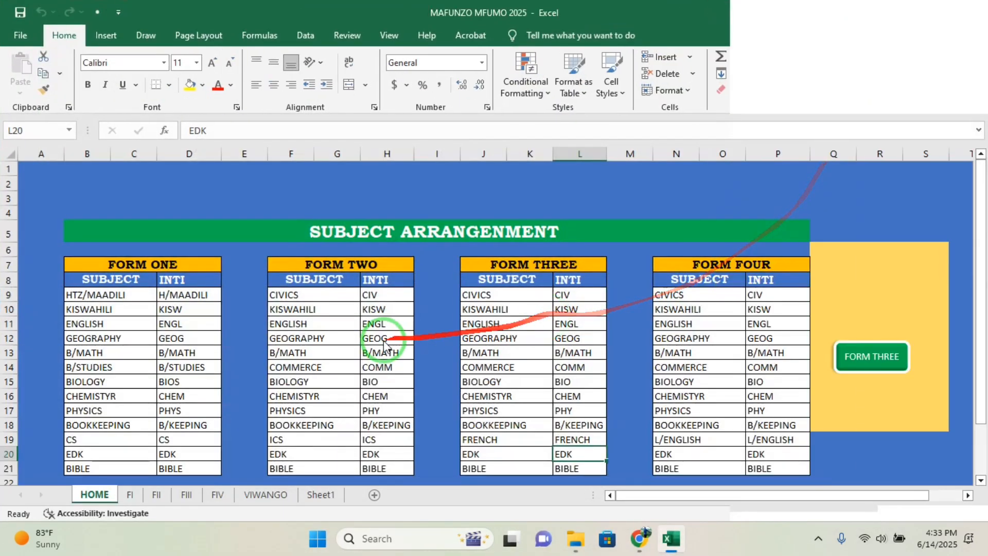
left_click(321, 497)
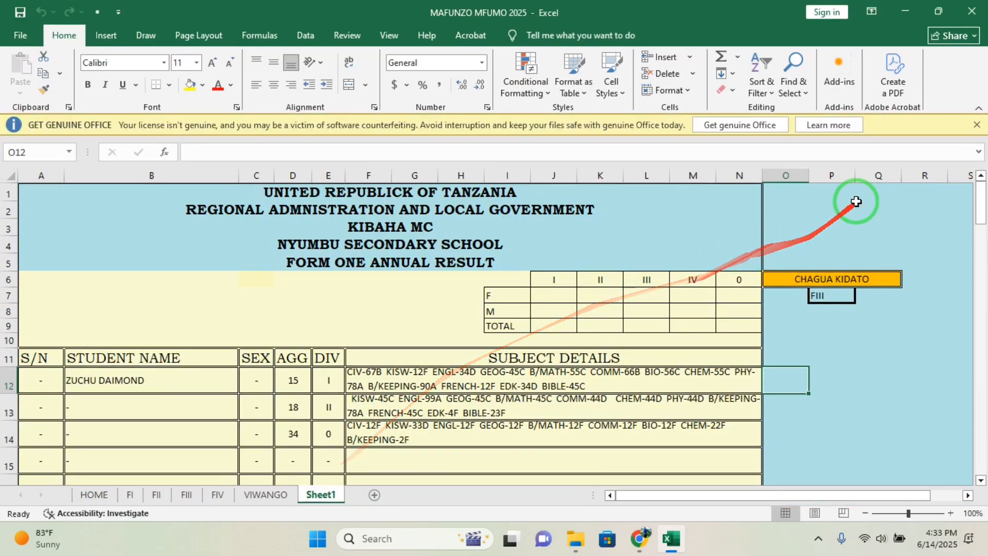
left_click(977, 125)
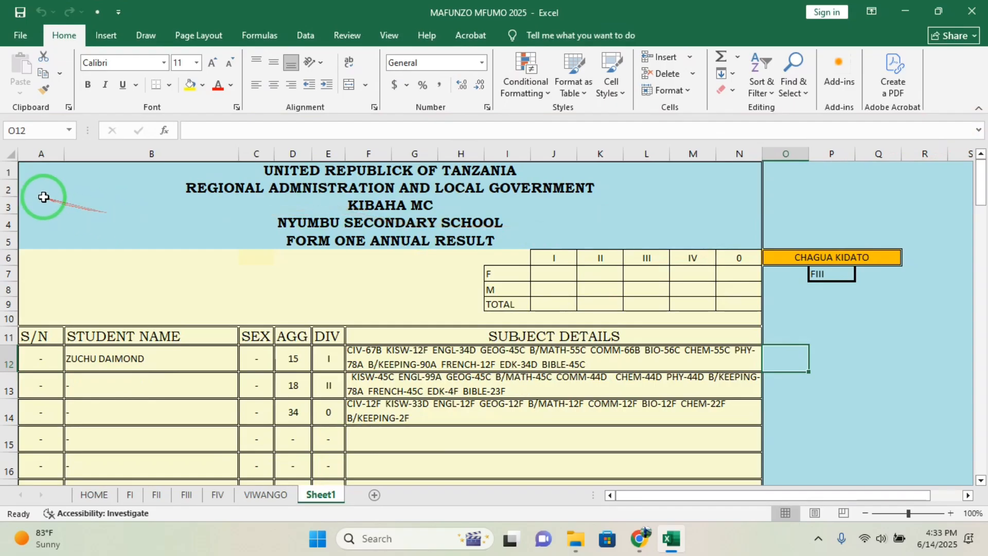
Fill header rows 2 to 5, from column A through Q, with the custom colour #B0E0E6.
left_click_drag(36, 193, 896, 238)
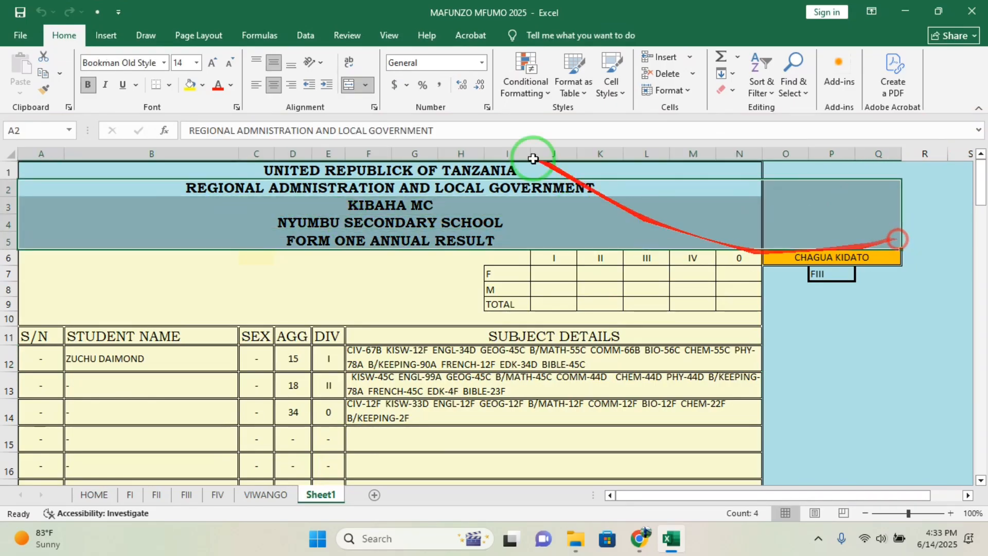
left_click(202, 86)
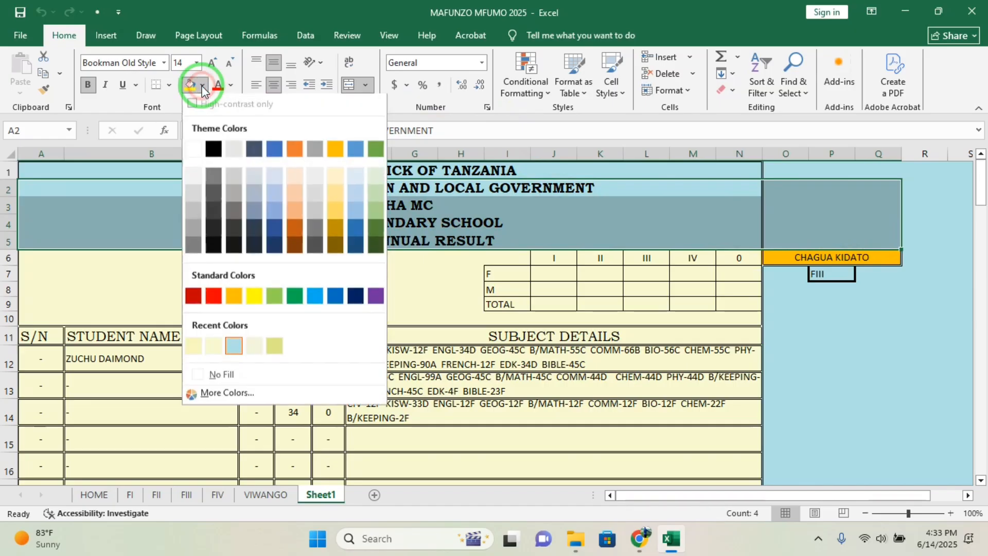
left_click(211, 396)
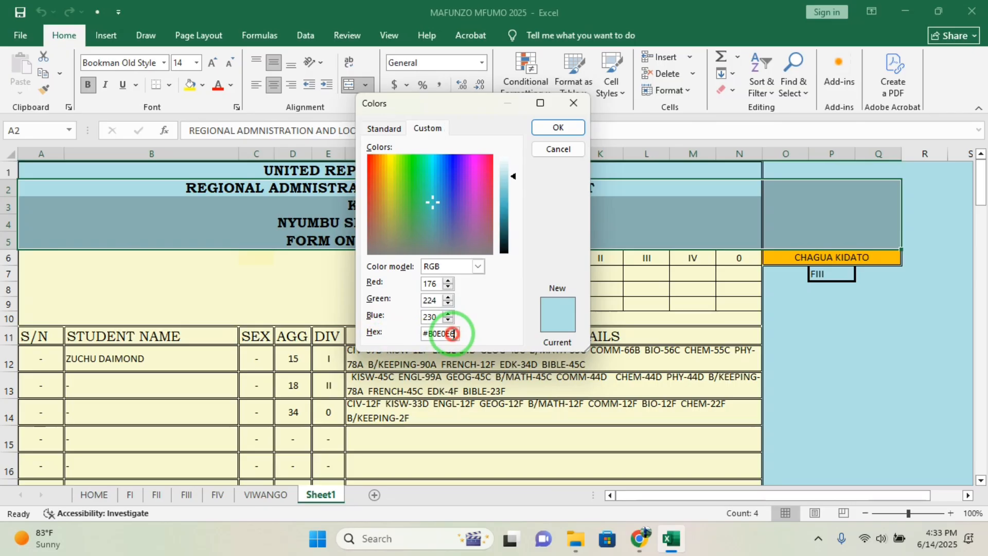
double_click(452, 334)
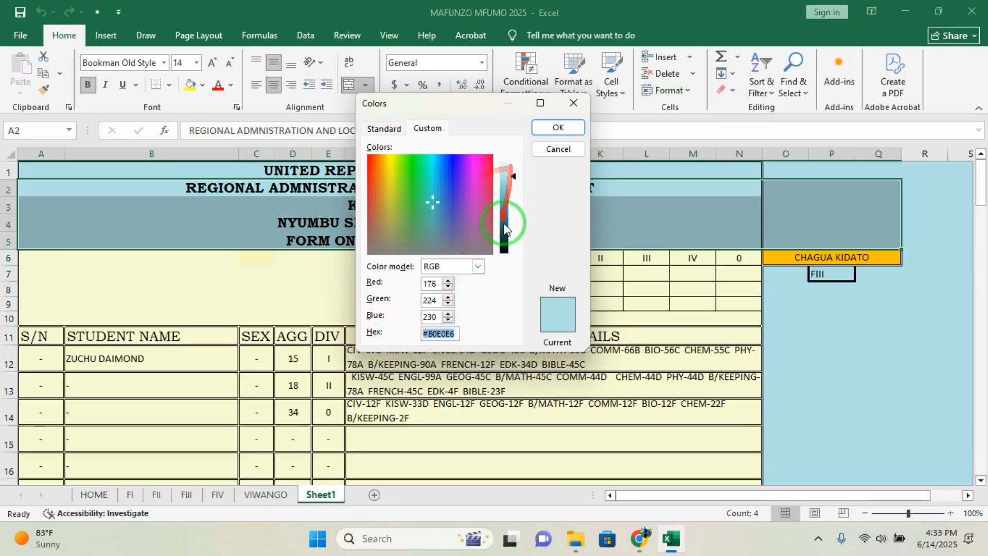
left_click(559, 128)
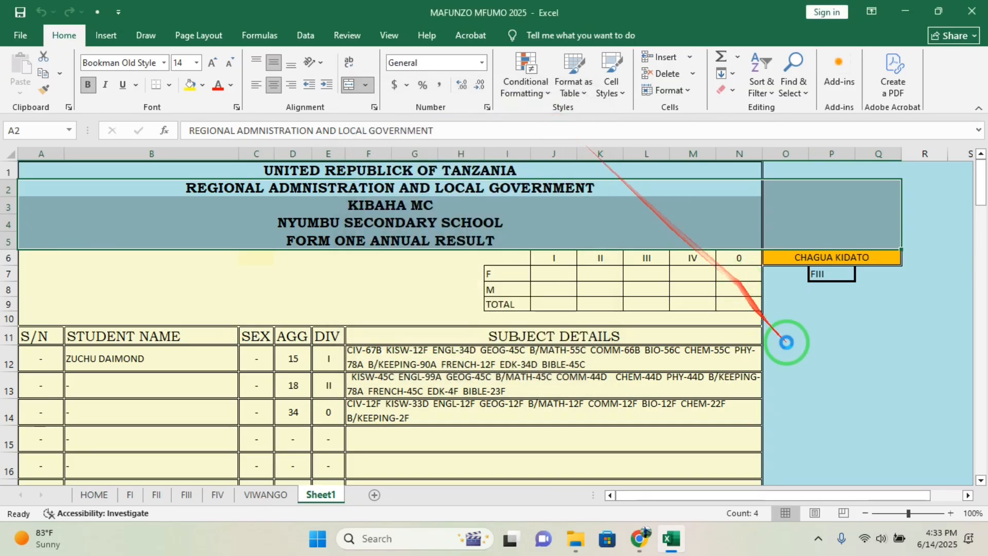
left_click(786, 342)
left_click(352, 294)
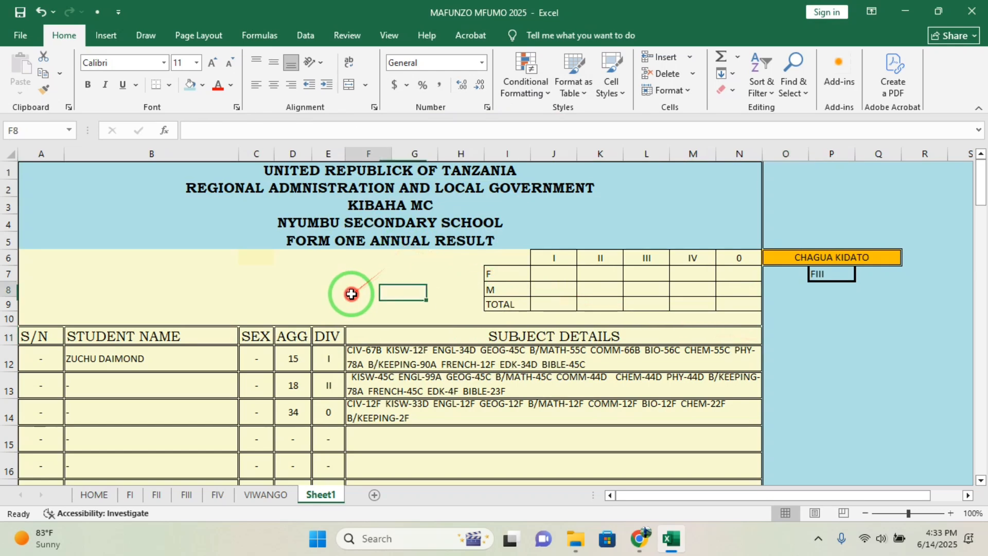
Fill cell B6, below the header, with the custom colour #FAFAD2.
left_click(137, 259)
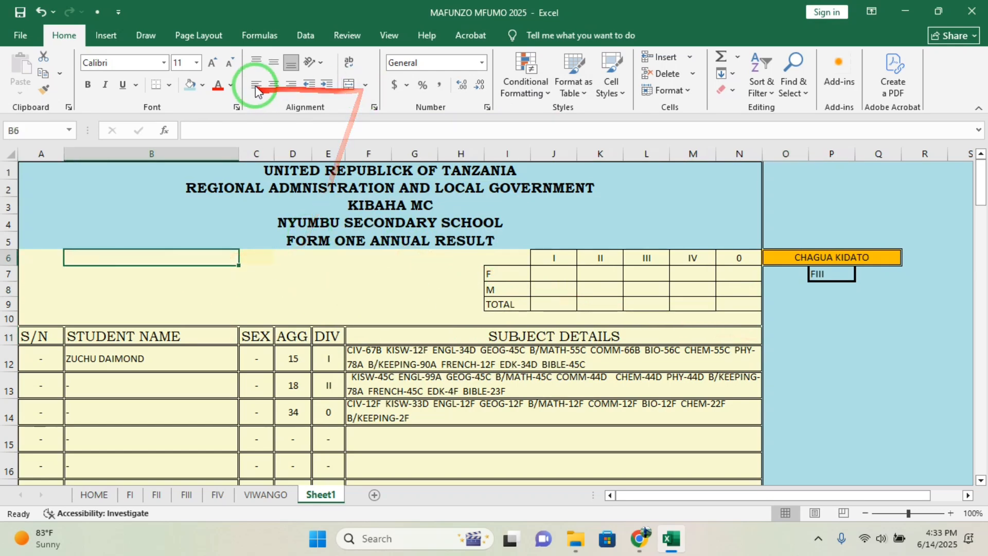
left_click(203, 85)
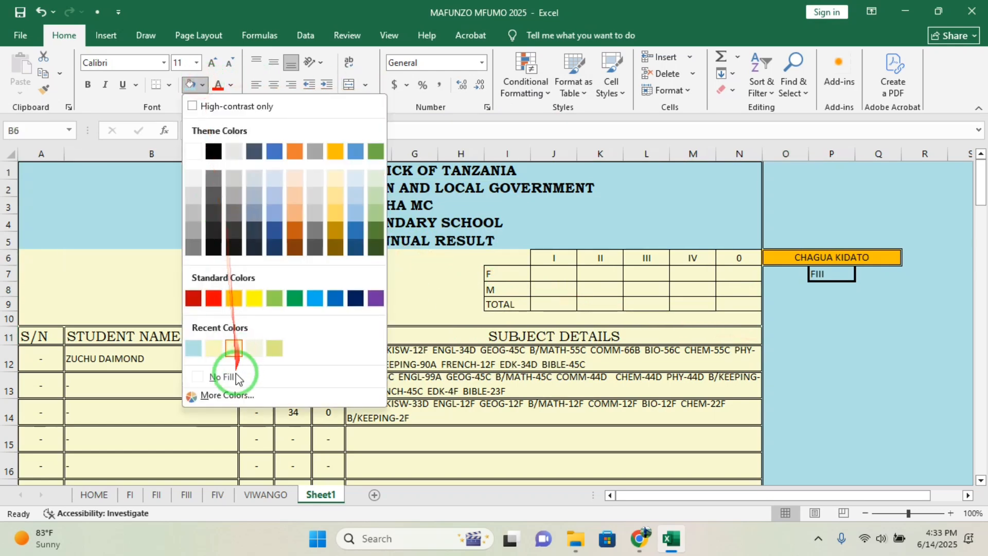
left_click(239, 395)
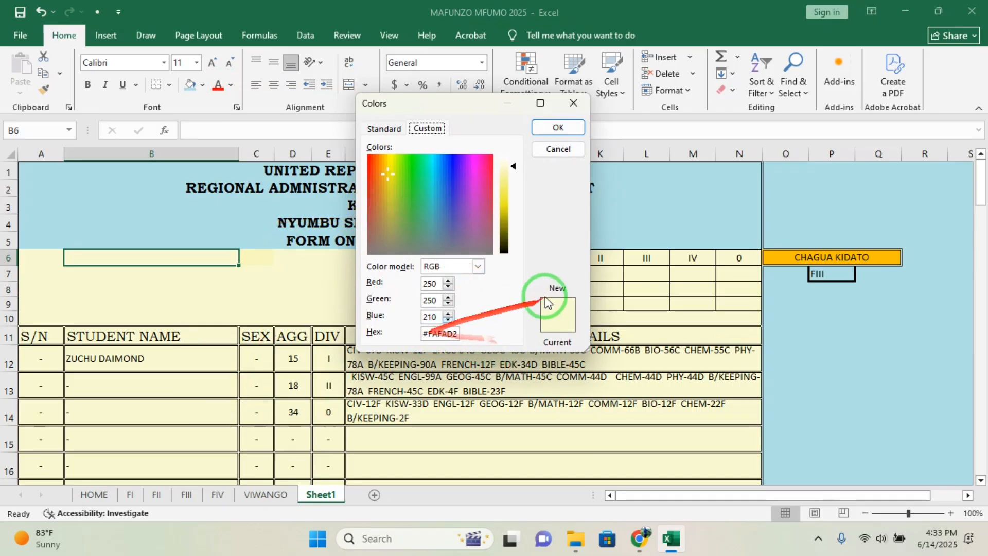
left_click(561, 128)
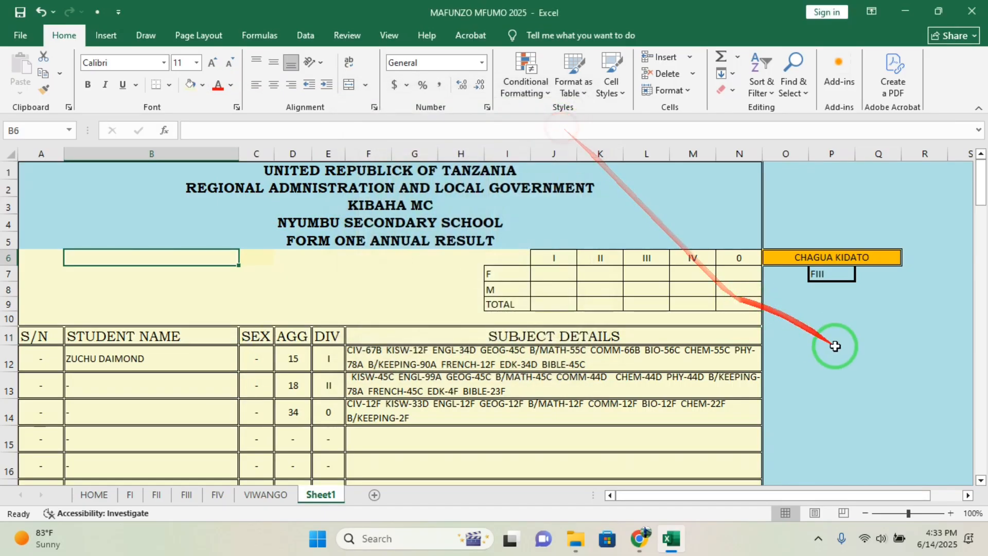
left_click(831, 350)
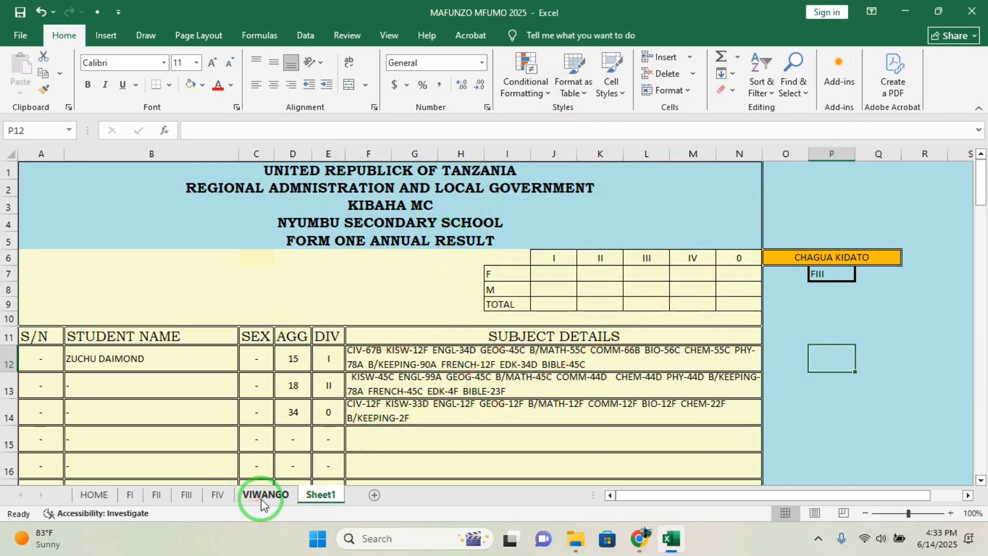
Rename Sheet1 as PRINTING VIEW and switch to the HOME sheet.
right_click(318, 495)
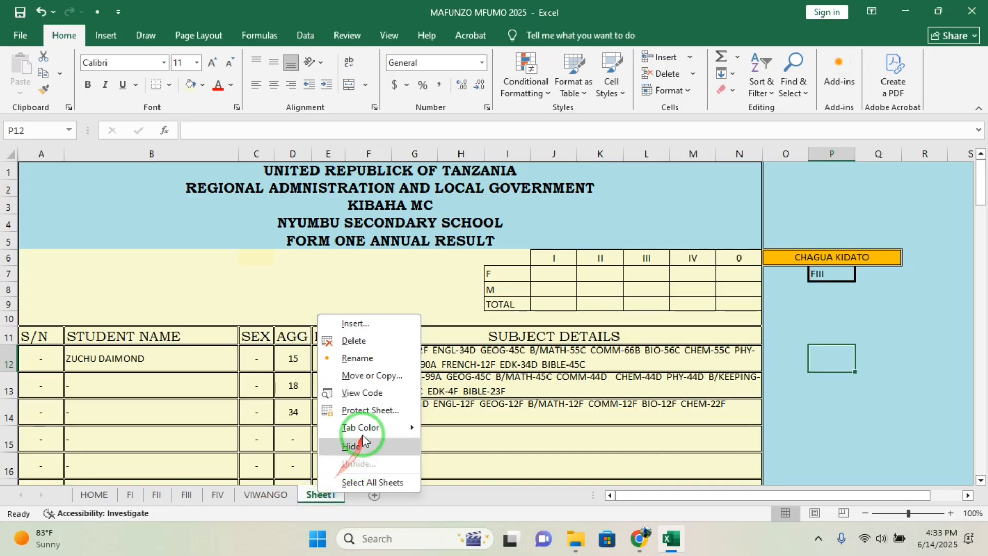
left_click(360, 357)
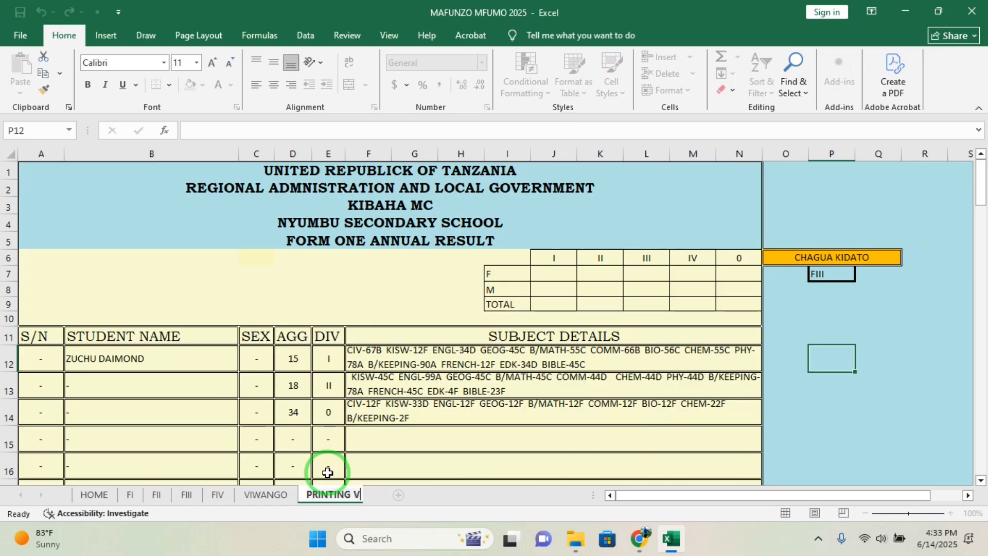
key("Return")
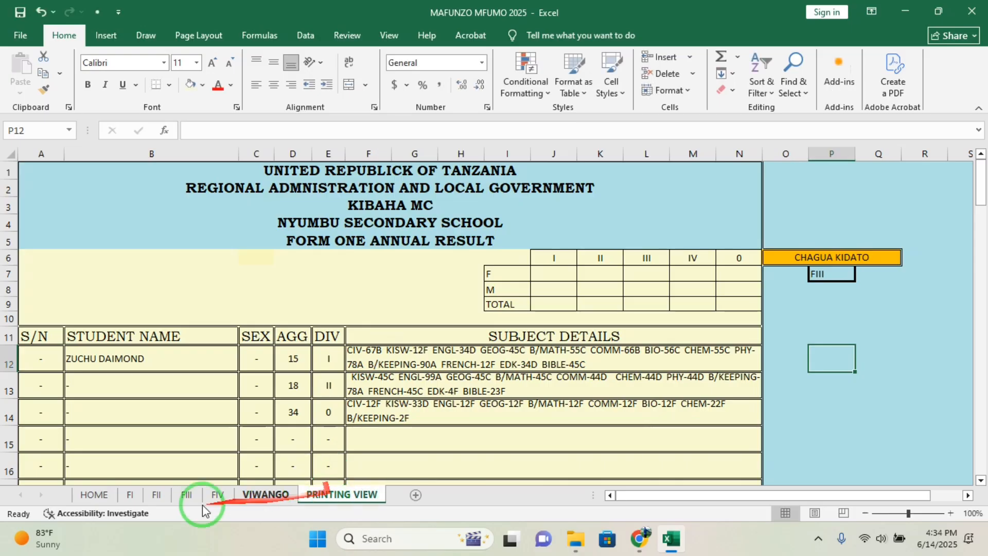
left_click(94, 494)
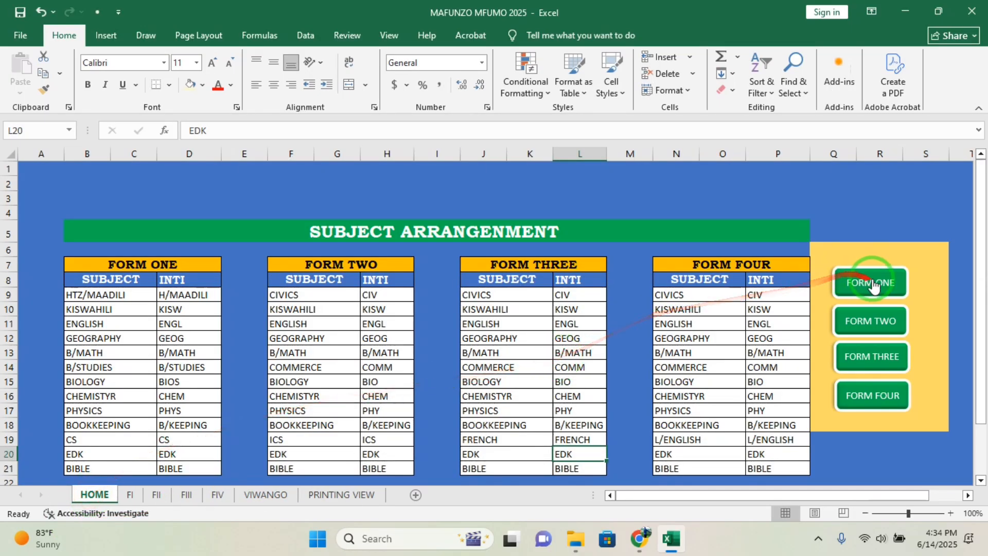
left_click(873, 284, "ctrl")
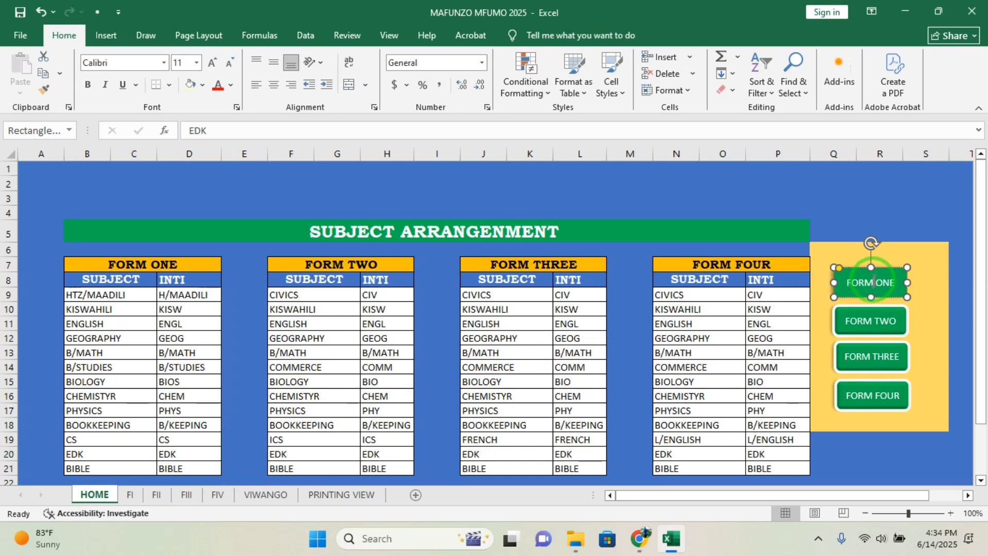
right_click(874, 282)
left_click(742, 57)
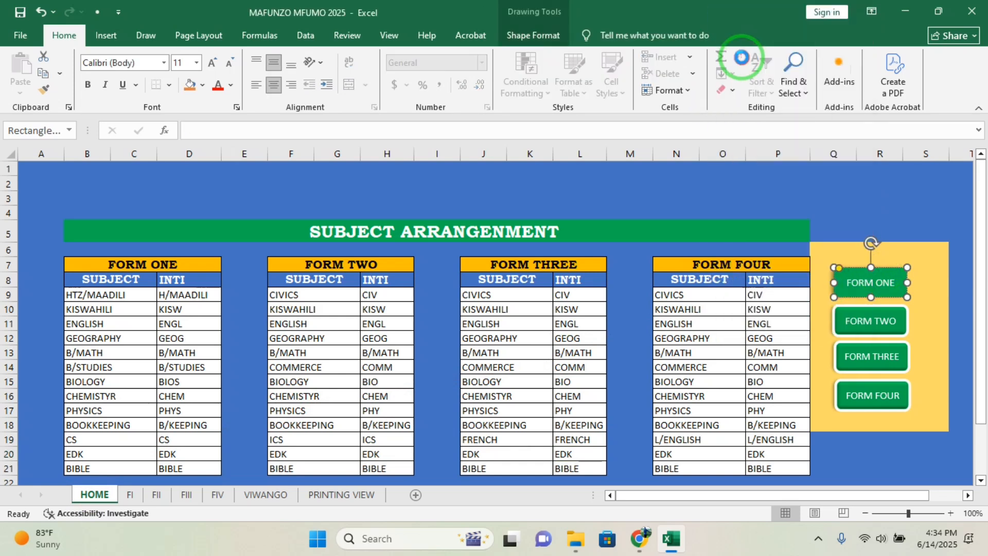
left_click(883, 421)
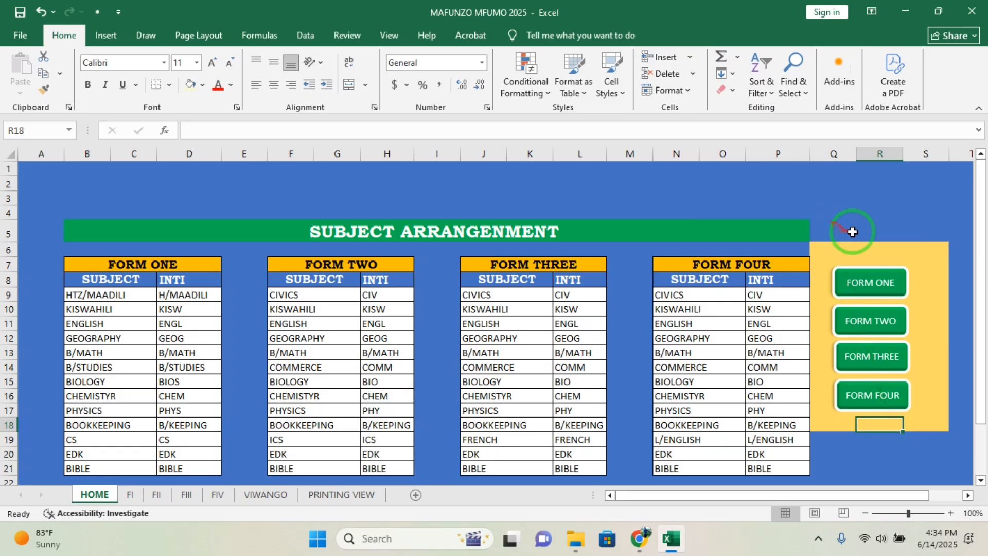
left_click(853, 232)
right_click(853, 232)
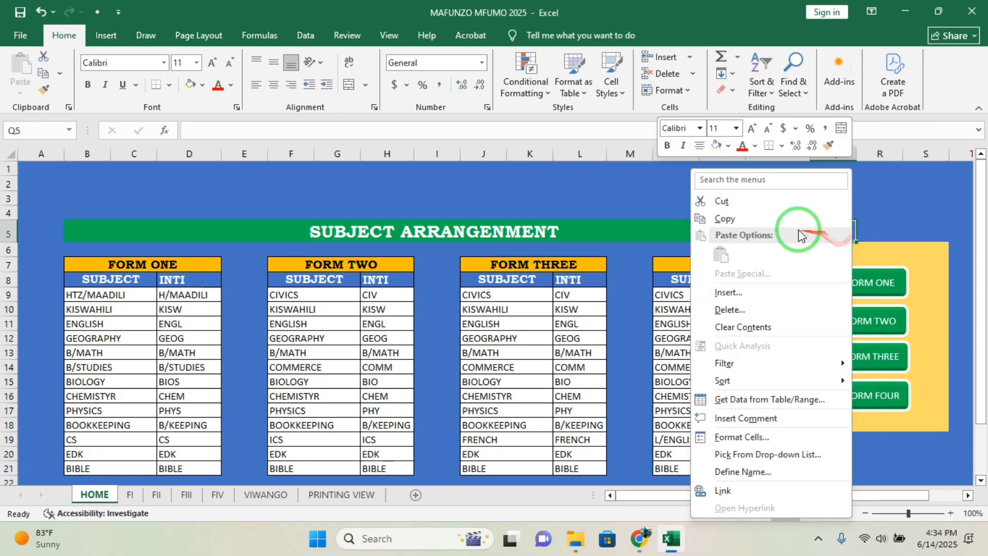
left_click(725, 219)
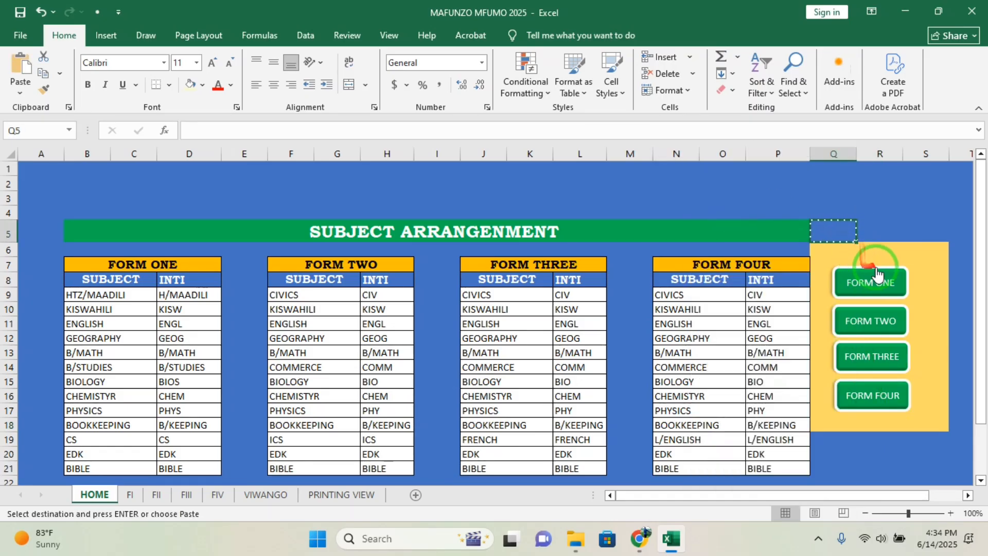
double_click(869, 224)
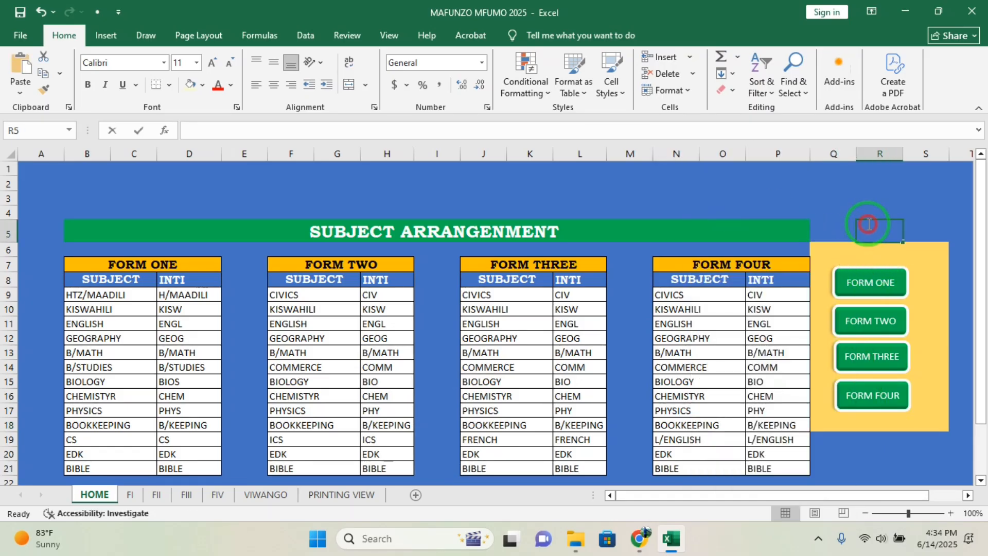
Duplicate the FORM ONE button on the HOME sheet and place the copy directly below the FORM FOUR button.
right_click(871, 281)
left_click(887, 274)
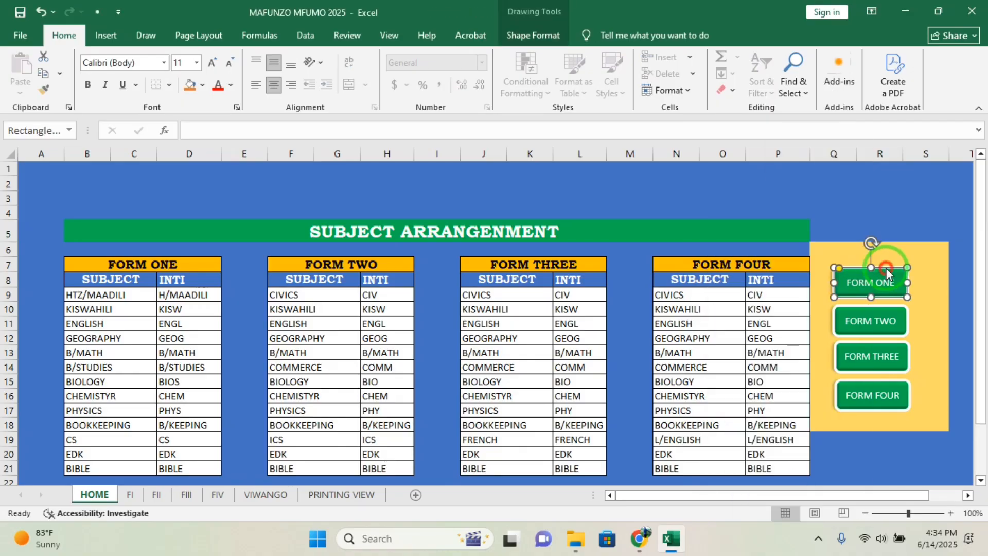
right_click(886, 270)
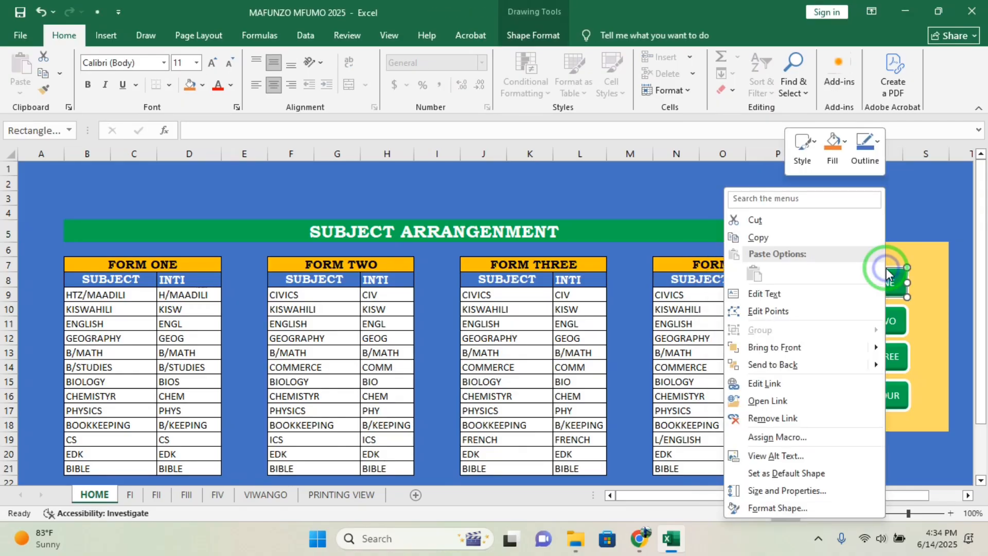
left_click(772, 237)
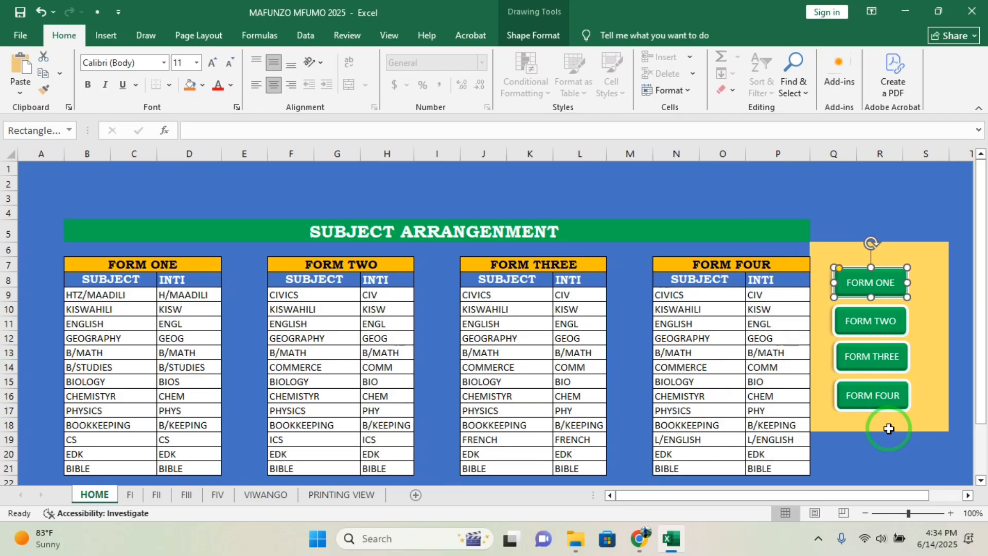
key("ctrl+v")
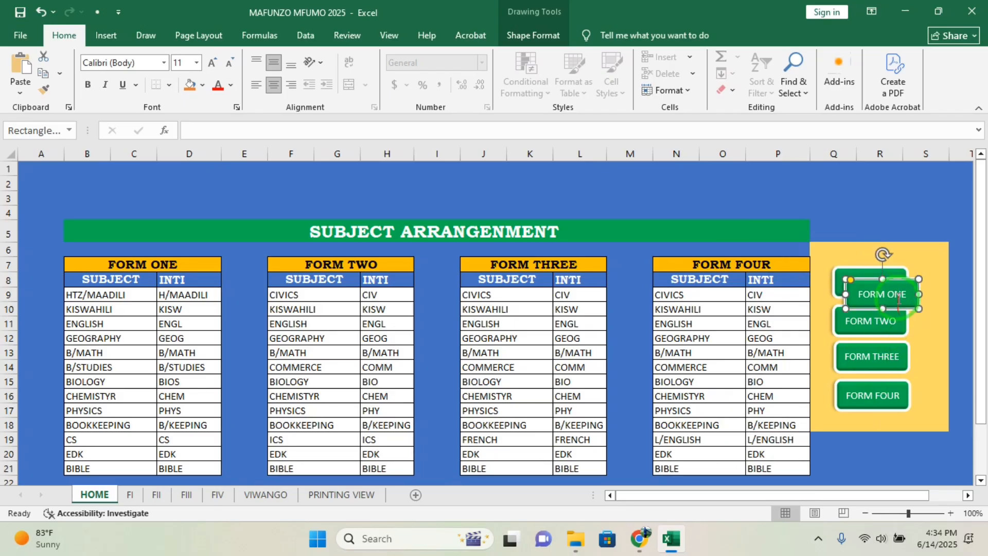
left_click_drag(893, 282, 883, 418)
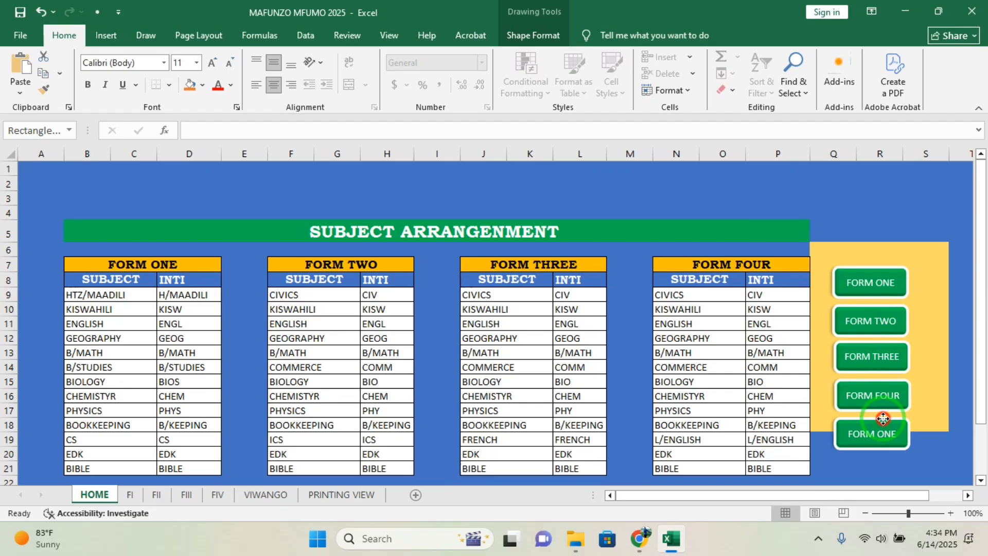
Paste the copied FORM ONE button on the PRINTING VIEW sheet and place it above the CHAGUA KIDATO cell.
left_click(342, 494)
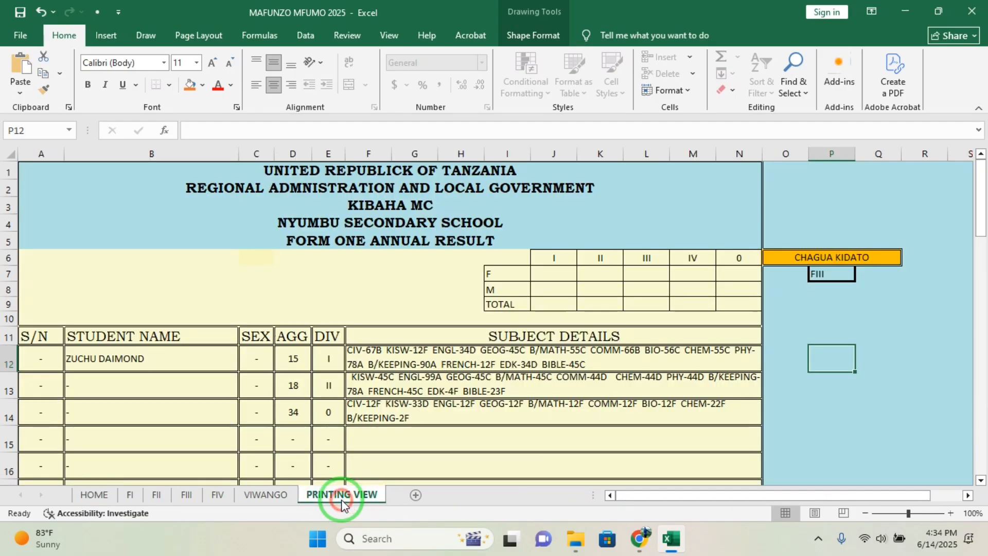
key("ctrl+v")
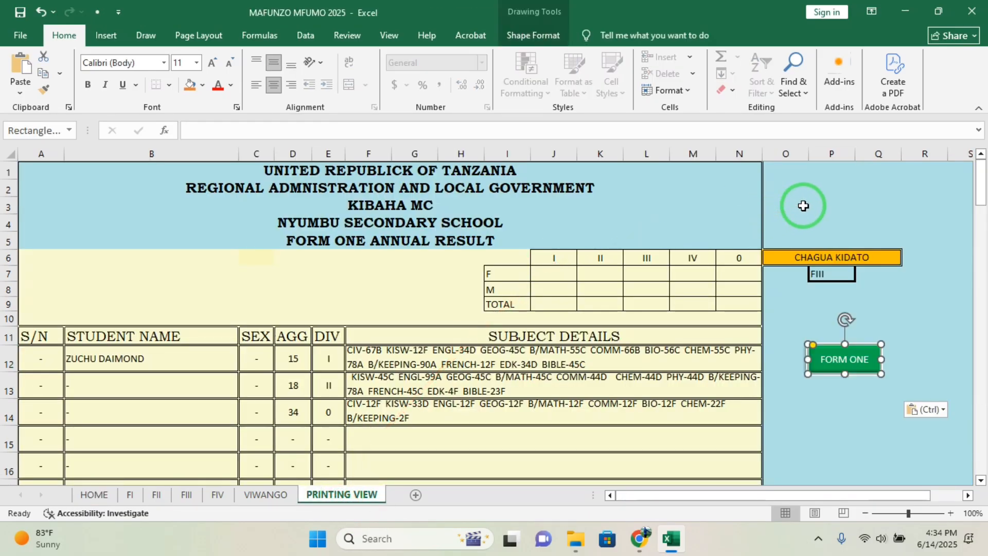
left_click_drag(859, 350, 846, 197)
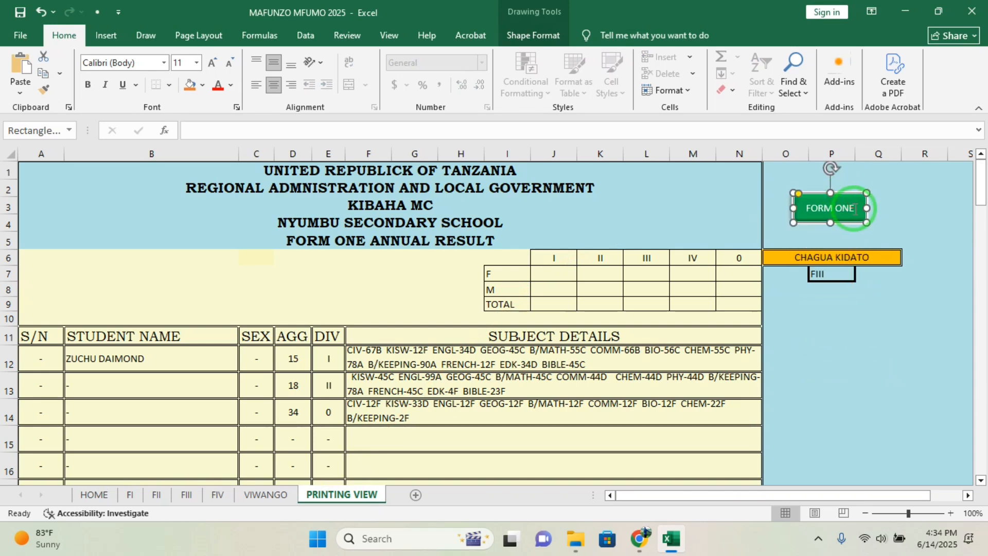
Relabel the copied FORM ONE button above CHAGUA KIDATO as HOME and link it to the HOME sheet in this document.
triple_click(809, 210)
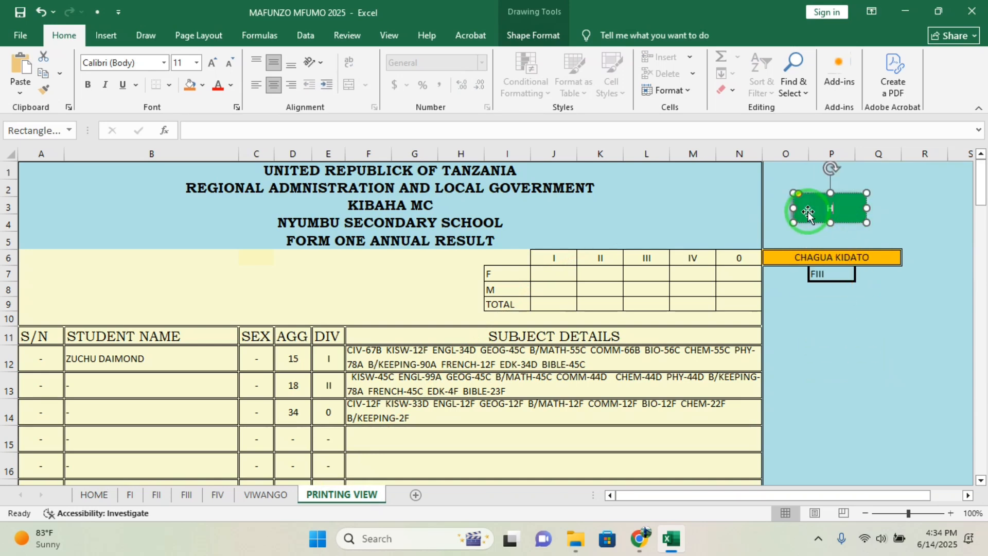
left_click(909, 211)
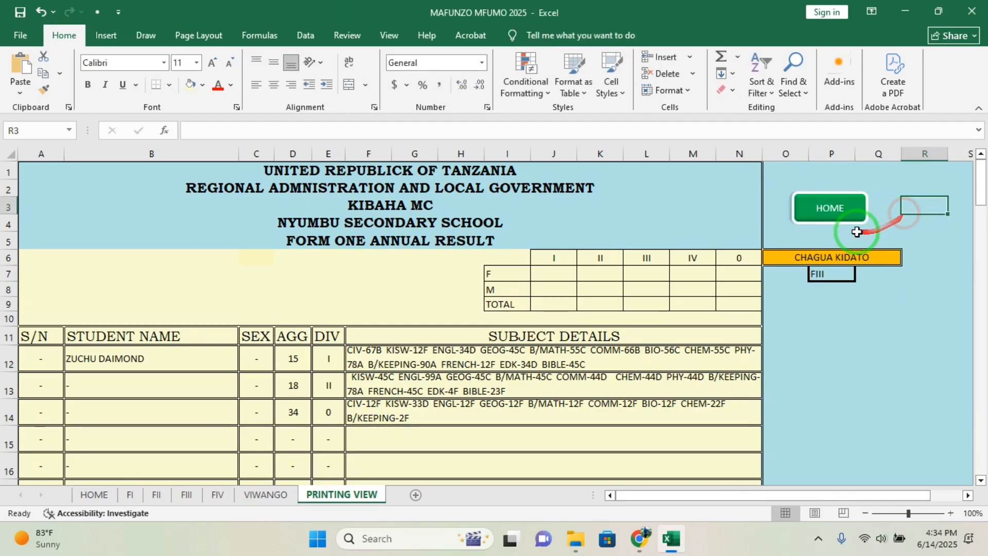
right_click(831, 217)
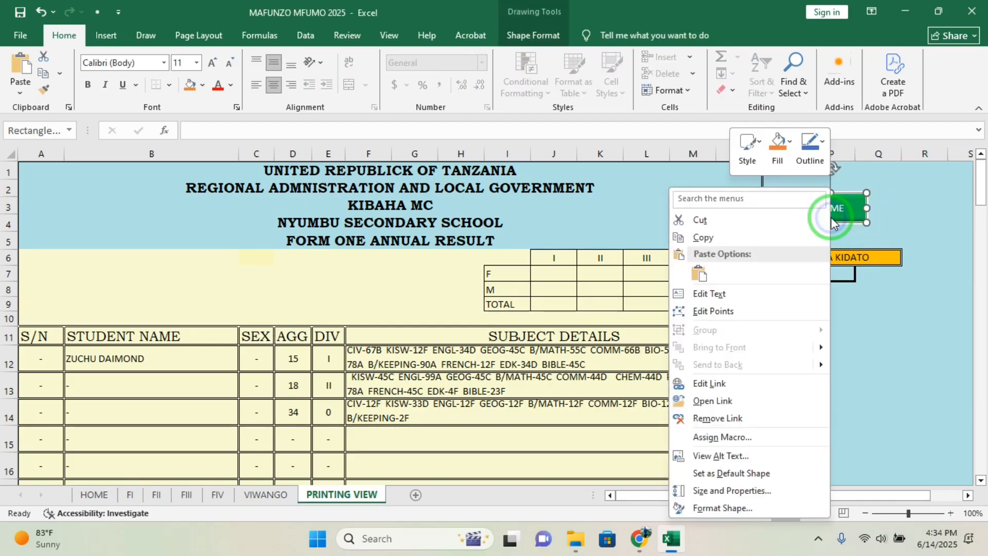
left_click(705, 386)
left_click(504, 361)
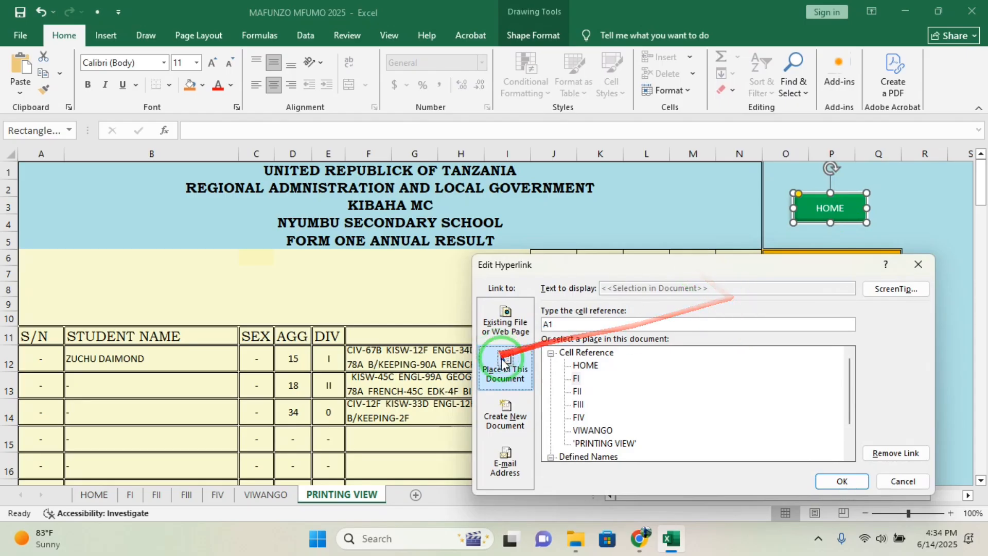
left_click(587, 366)
left_click(842, 481)
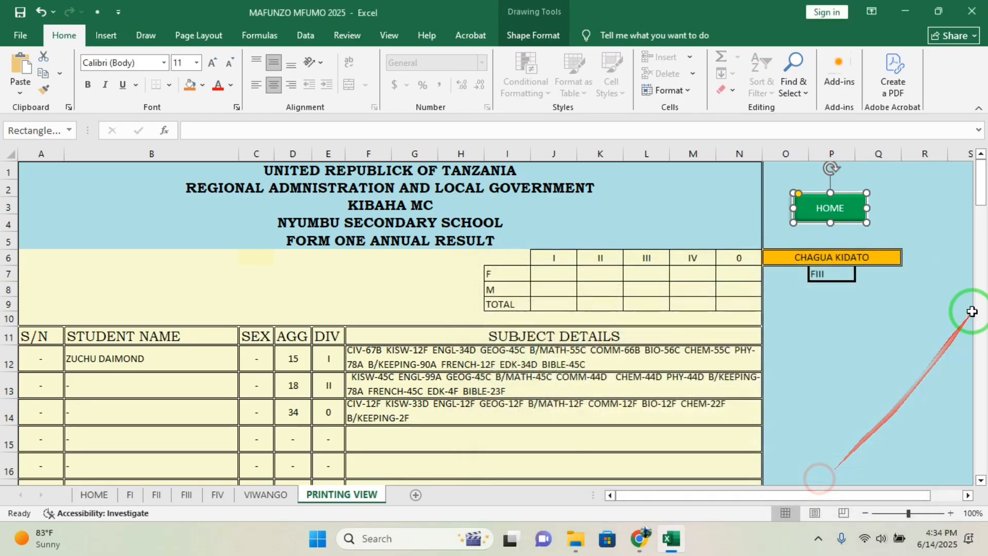
left_click(926, 288)
Follow the HOME button's link and relabel the extra FORM ONE button below FORM FOUR as PRINTING VIEW.
left_click(834, 214)
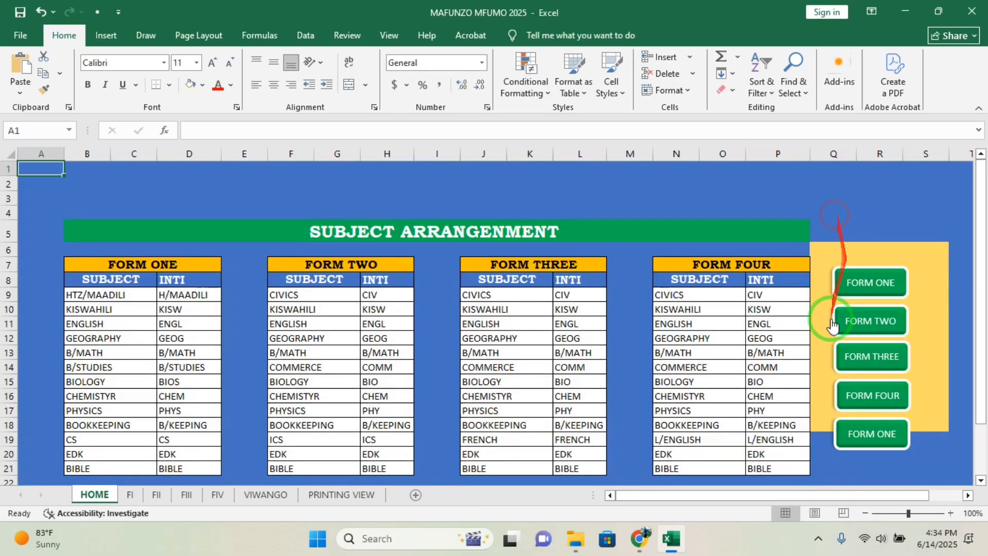
right_click(865, 441)
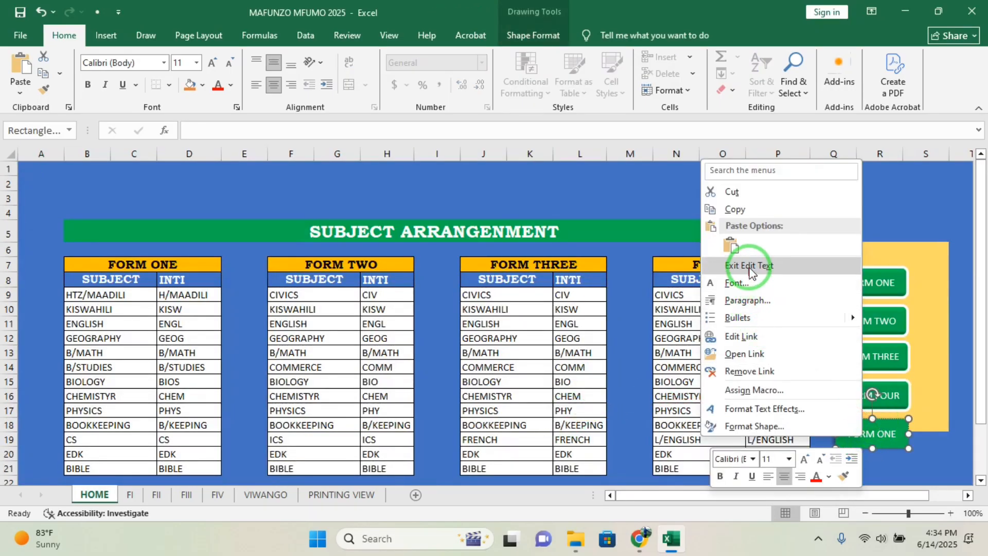
left_click(747, 265)
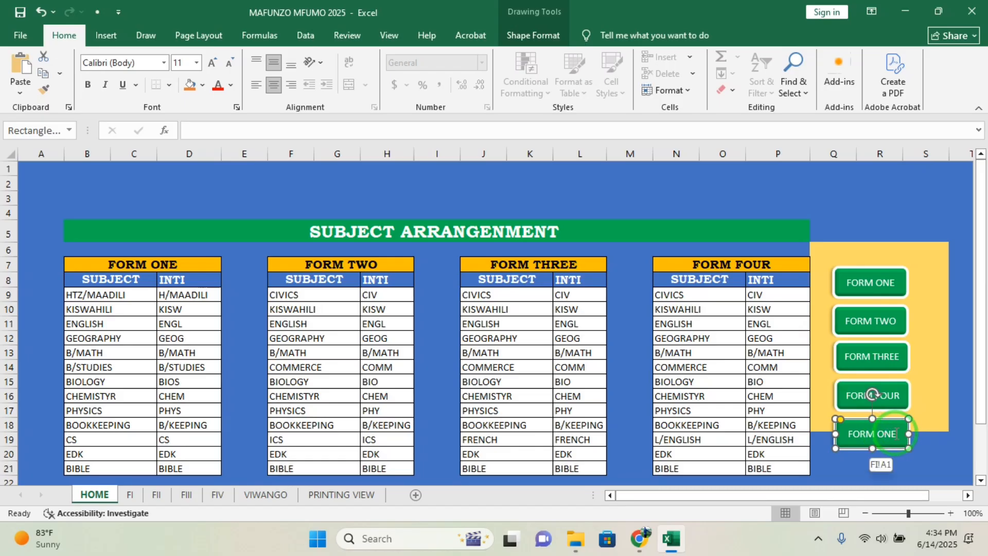
left_click_drag(896, 434, 869, 436)
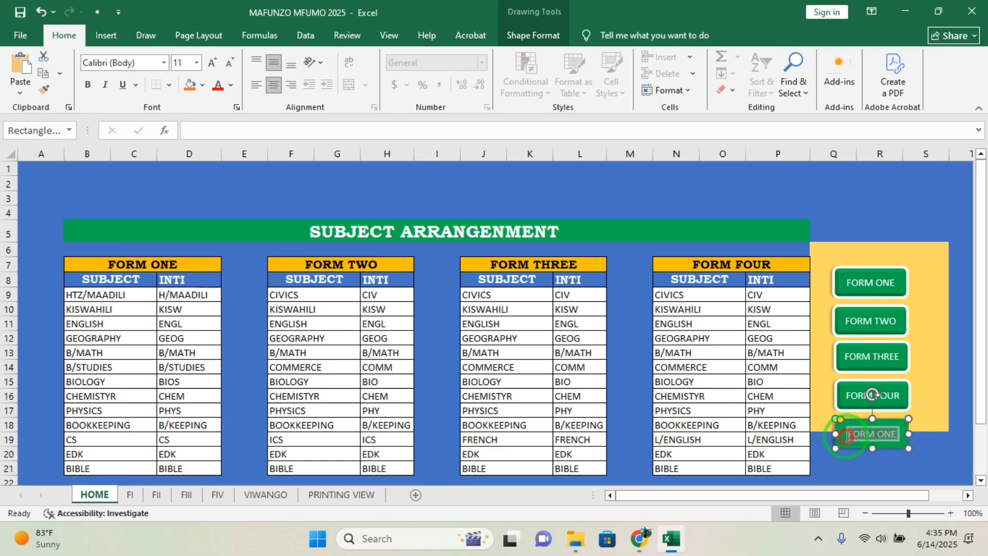
type("PRINTING VIEW")
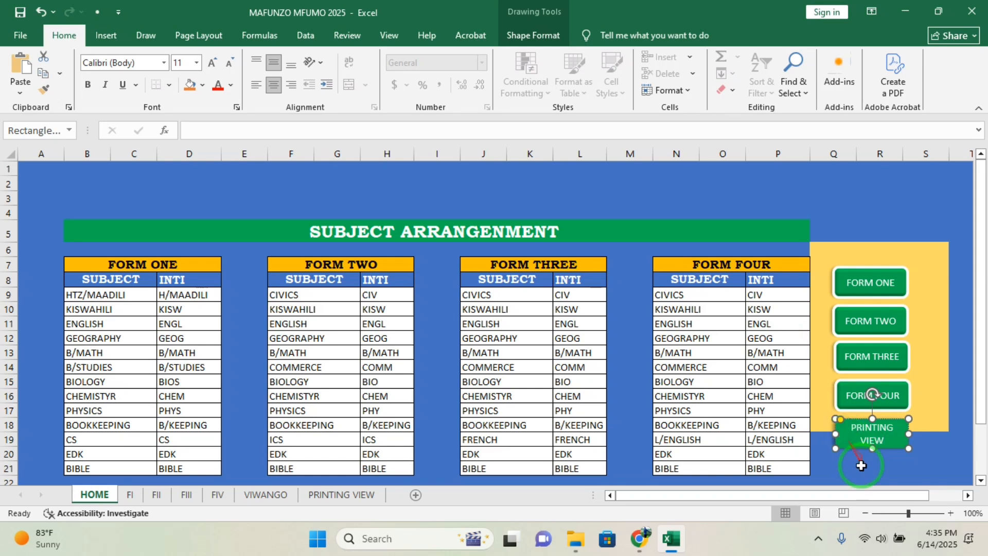
left_click(861, 465)
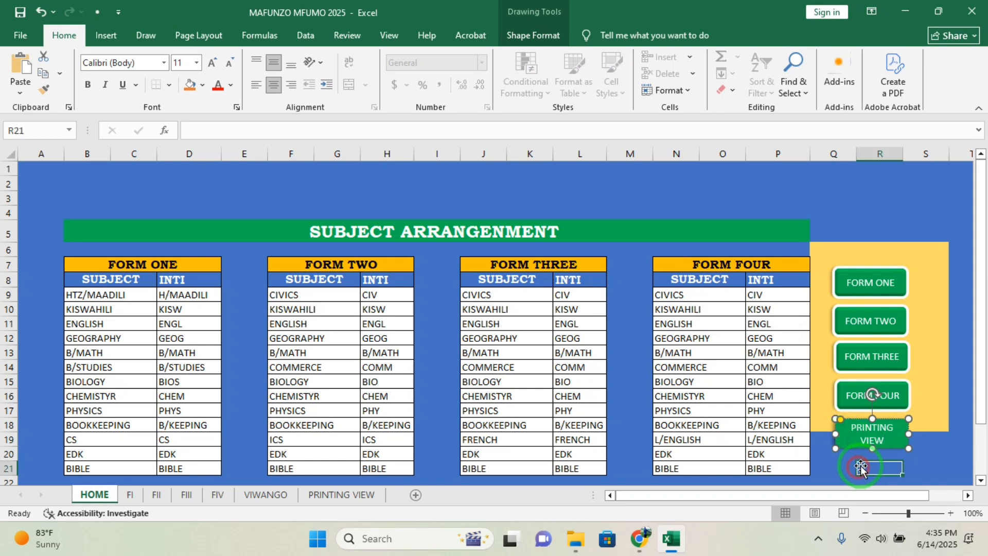
Widen the PRINTING VIEW button on the HOME sheet so its label fits on one line.
left_click(901, 442)
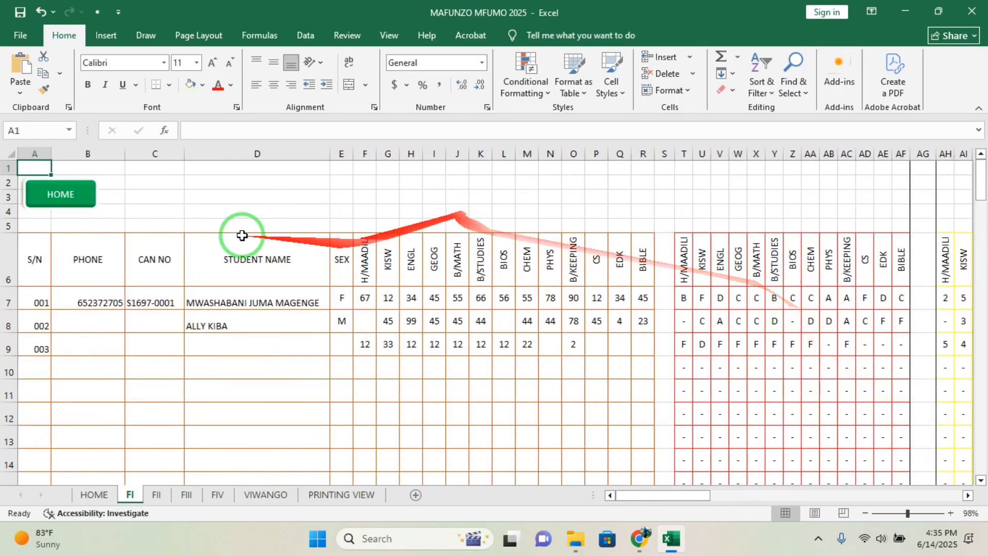
left_click(66, 198)
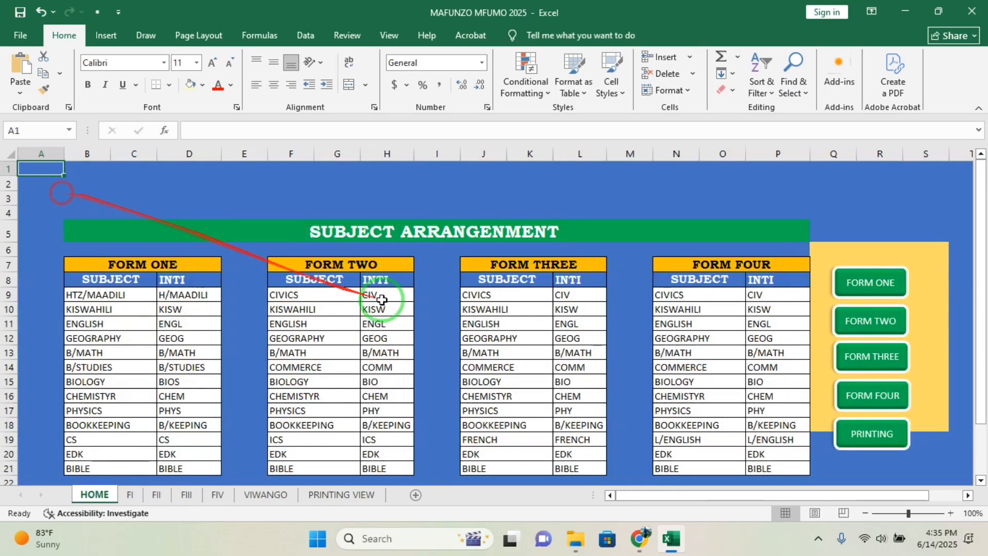
left_click(878, 432, "ctrl")
right_click(874, 433)
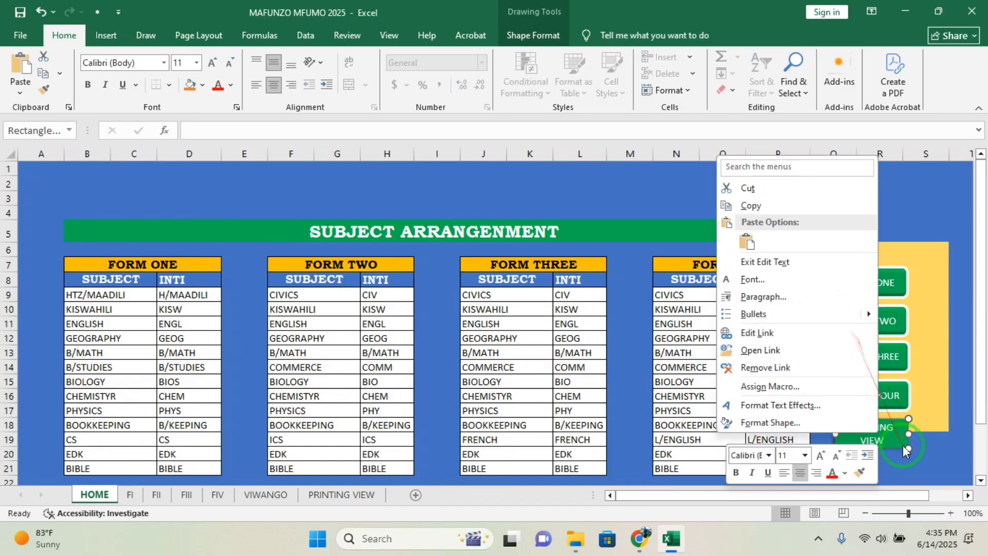
left_click(907, 435)
left_click_drag(908, 434, 934, 437)
left_click(928, 467)
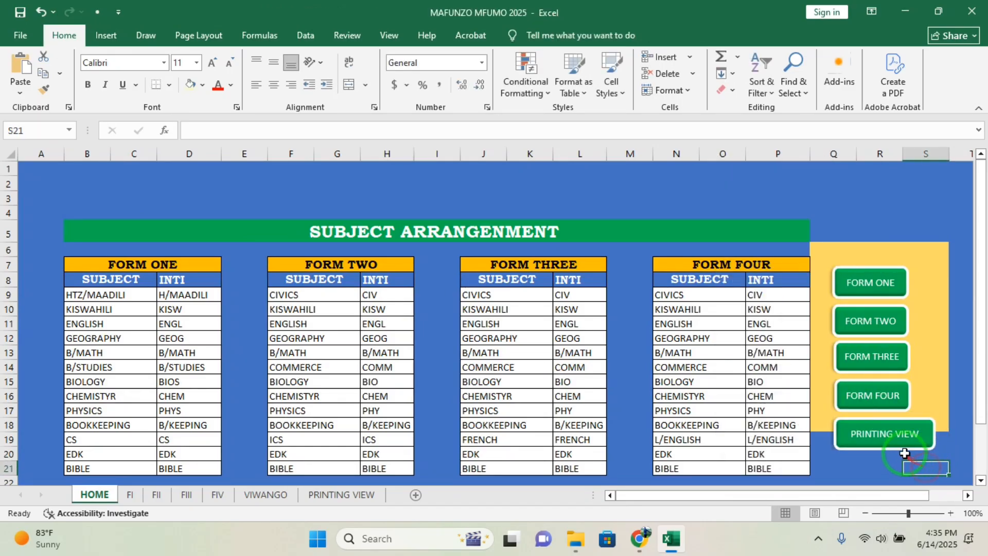
right_click(898, 446)
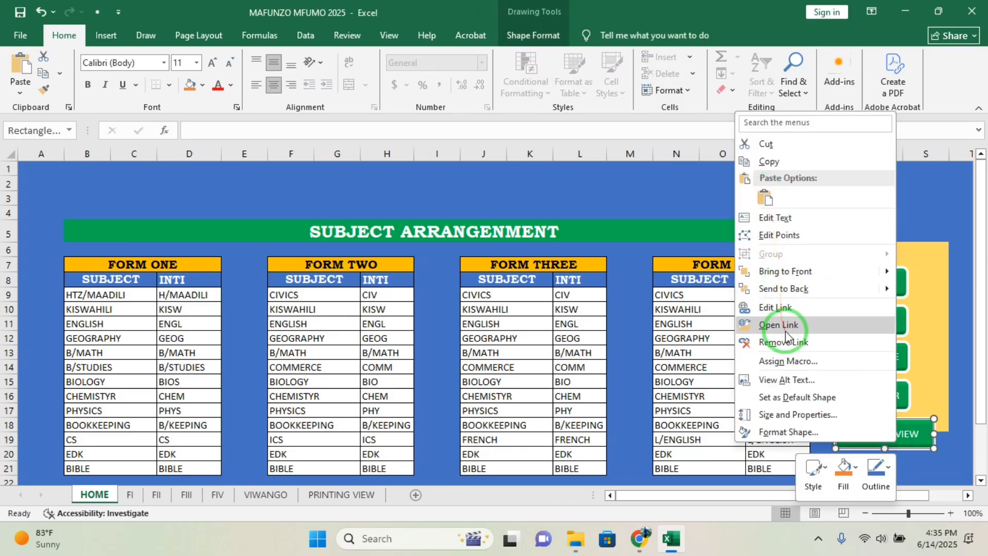
left_click(780, 308)
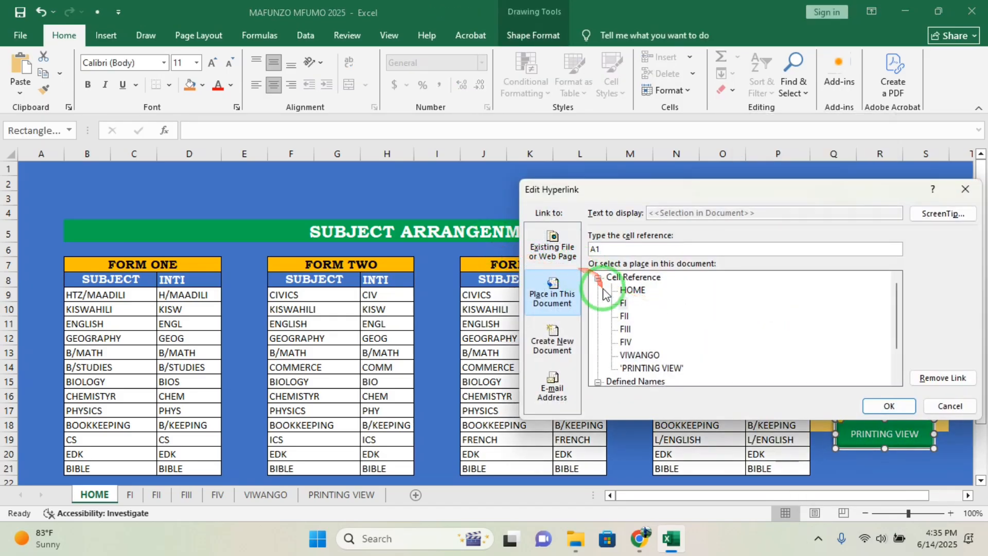
left_click(964, 189)
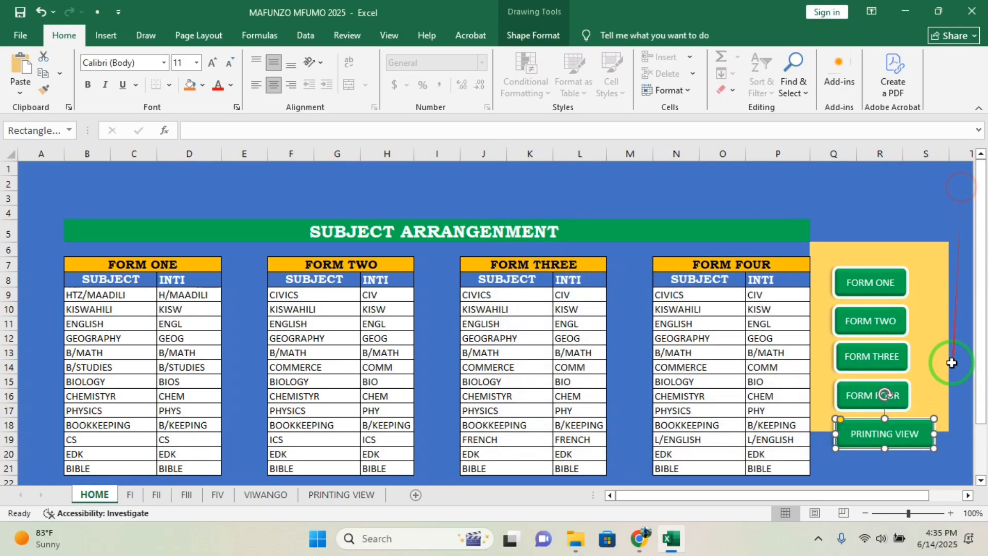
Remove the inherited hyperlink from the PRINTING VIEW button on the HOME sheet.
right_click(918, 438)
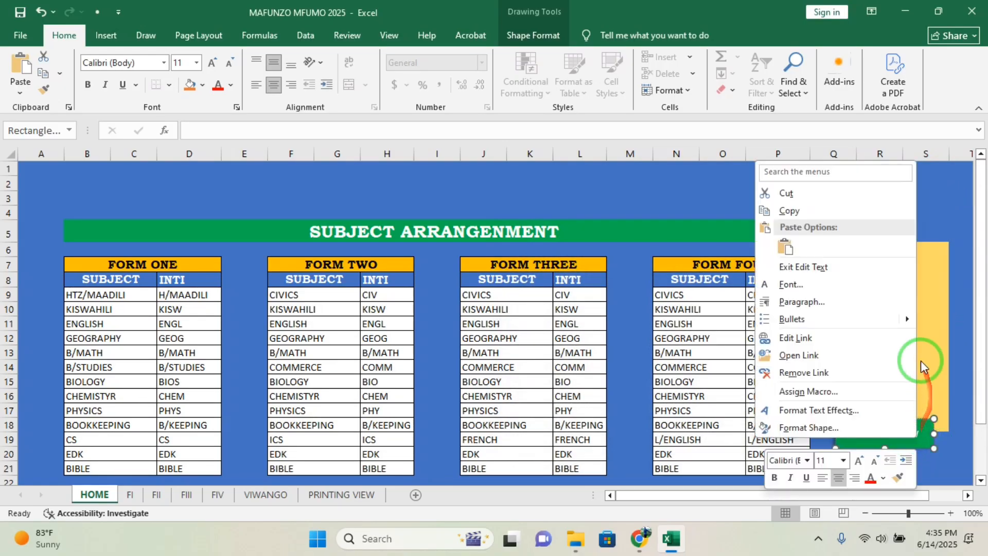
left_click(798, 369)
left_click(929, 467)
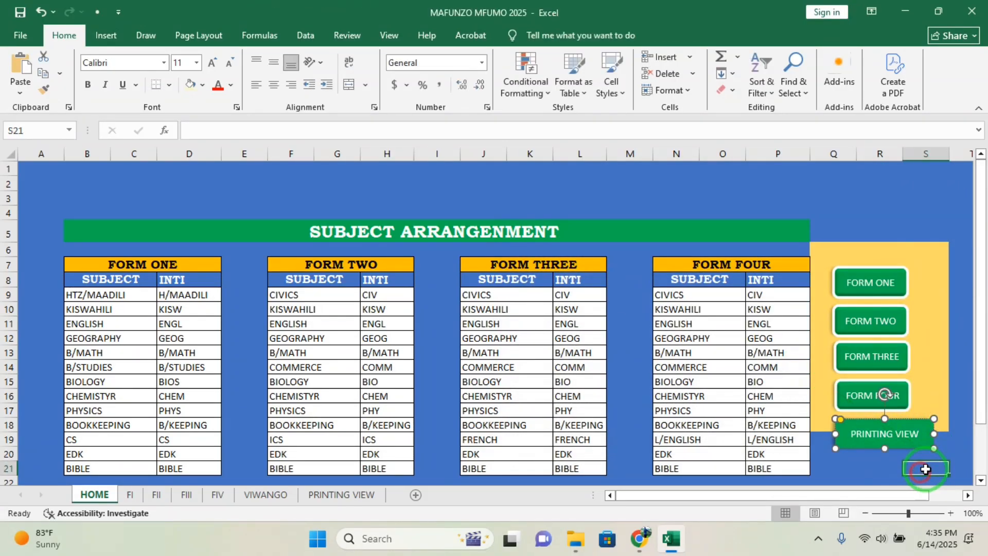
Link the PRINTING VIEW button to cell A1 of the PRINTING VIEW sheet in this document and follow the link.
right_click(899, 435)
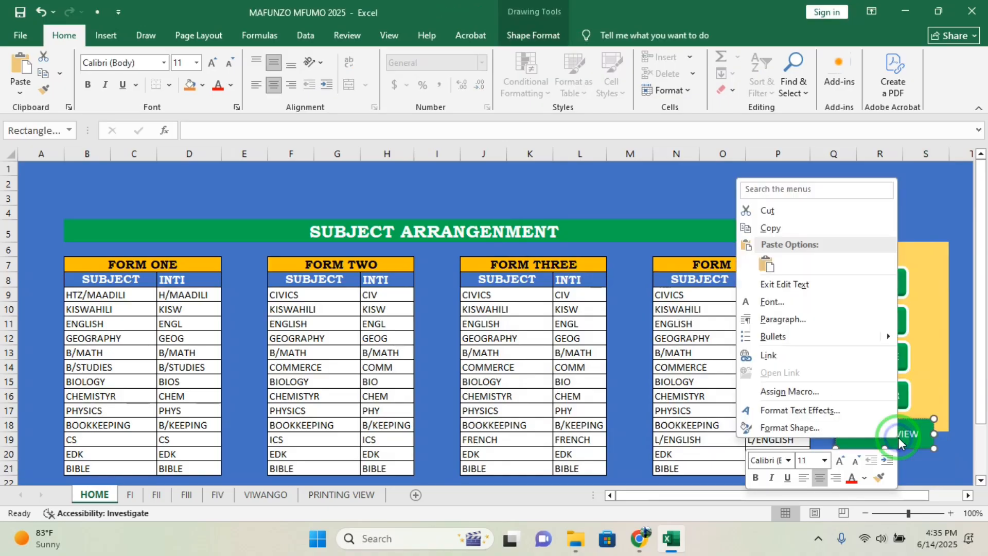
left_click(772, 355)
left_click(574, 336)
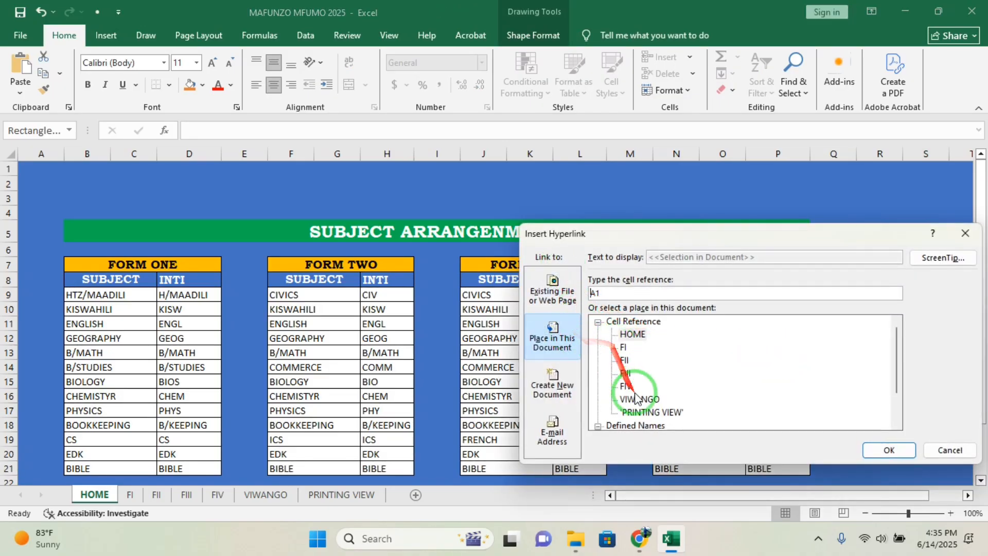
left_click(560, 297)
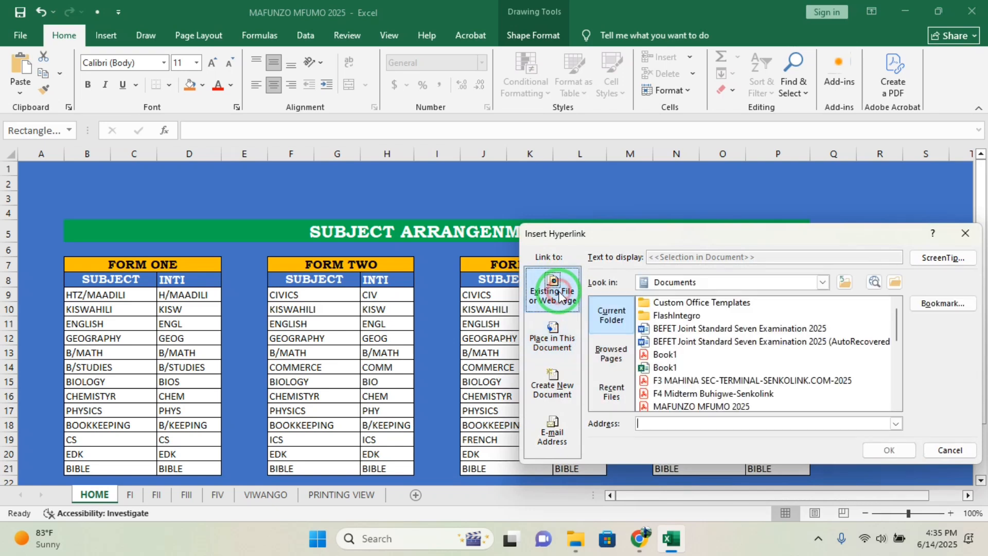
left_click(554, 332)
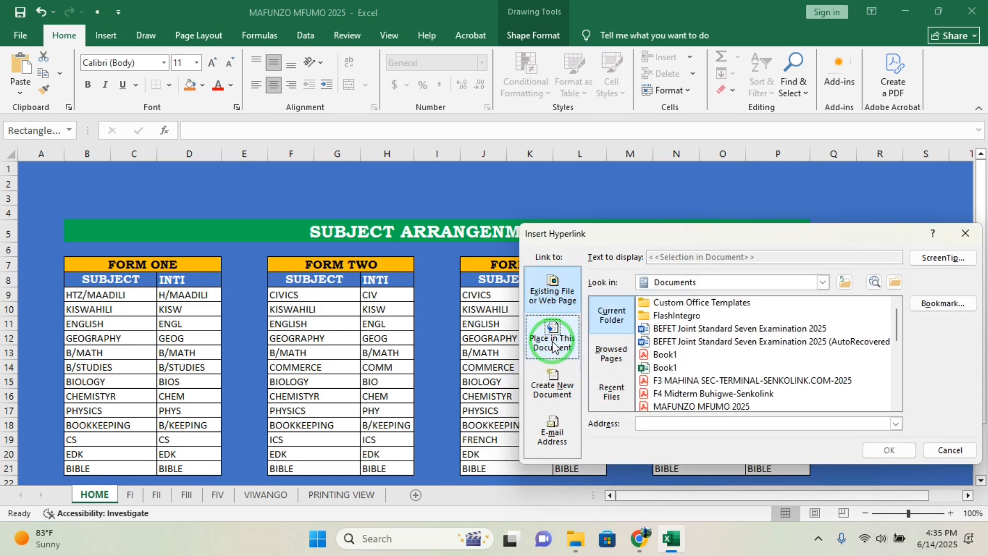
left_click(550, 350)
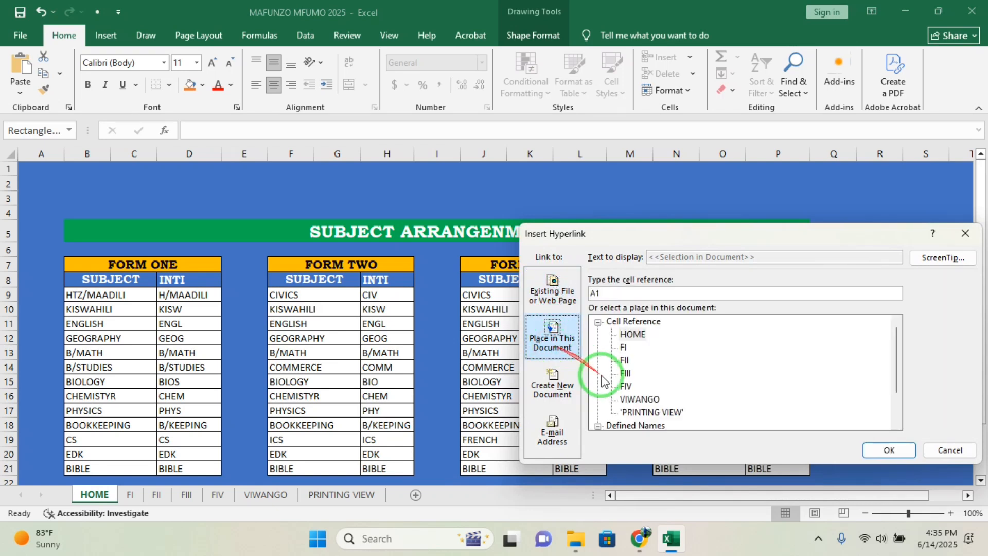
left_click(618, 403)
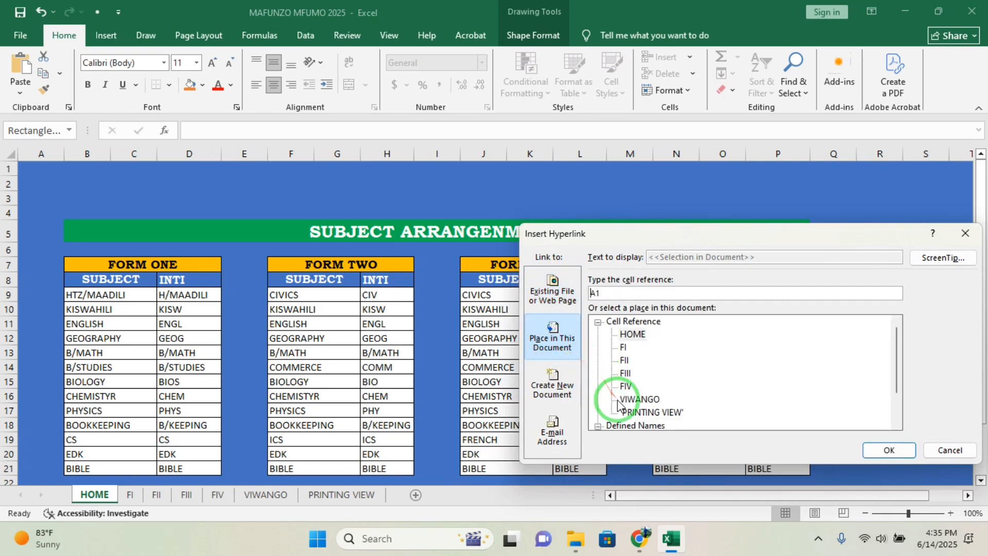
left_click(572, 352)
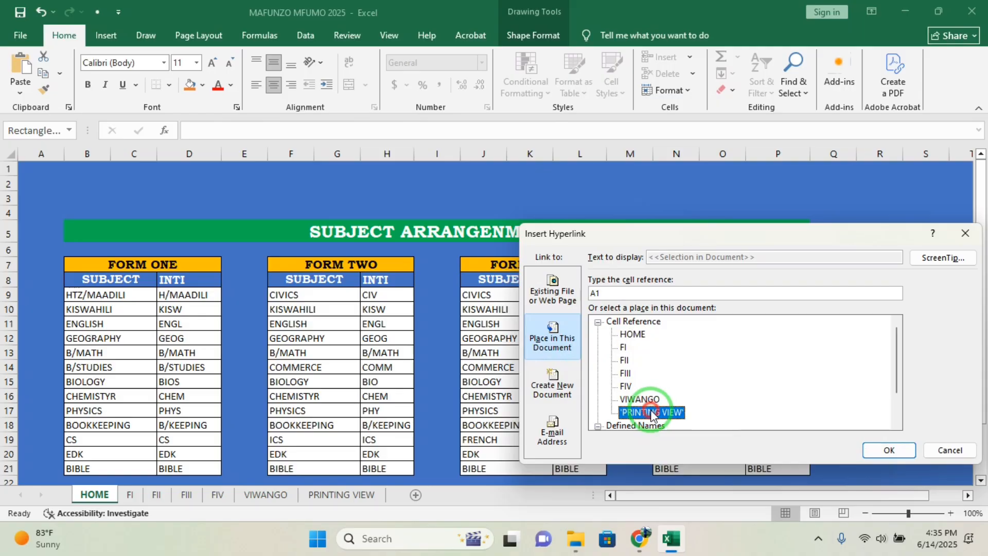
left_click(889, 450)
left_click(873, 469)
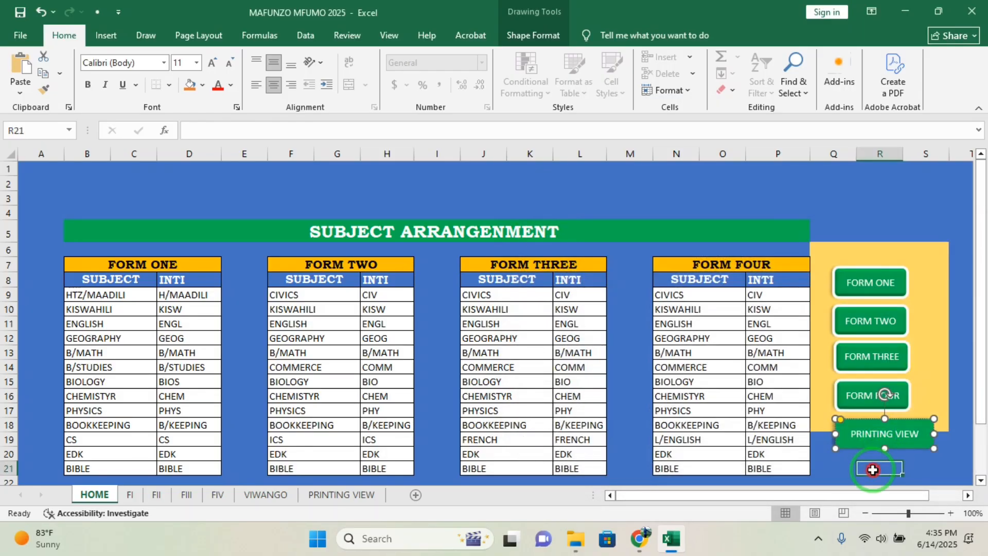
left_click(876, 440)
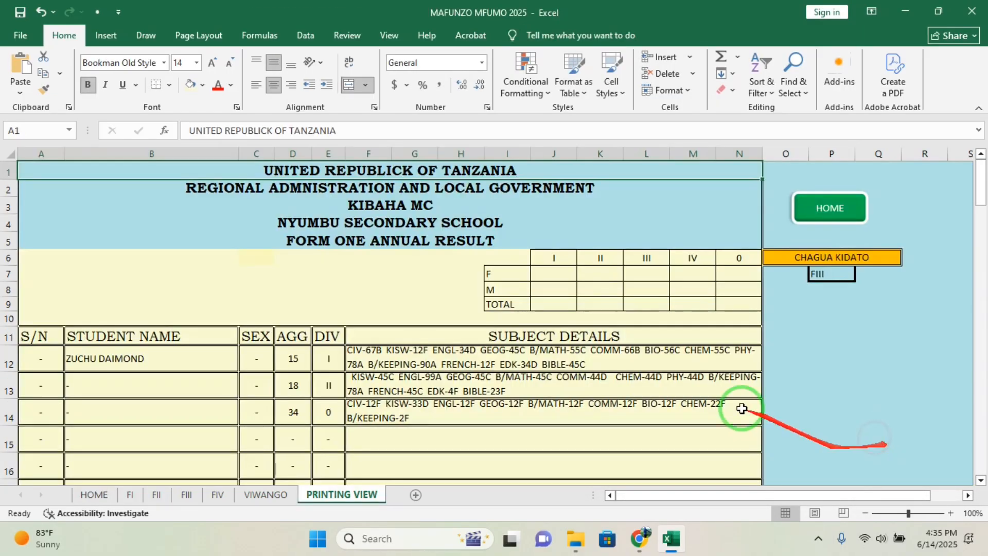
Start a COUNTIFS formula in J7 of the division summary with range C12:C111 and criterion "F".
left_click(871, 355)
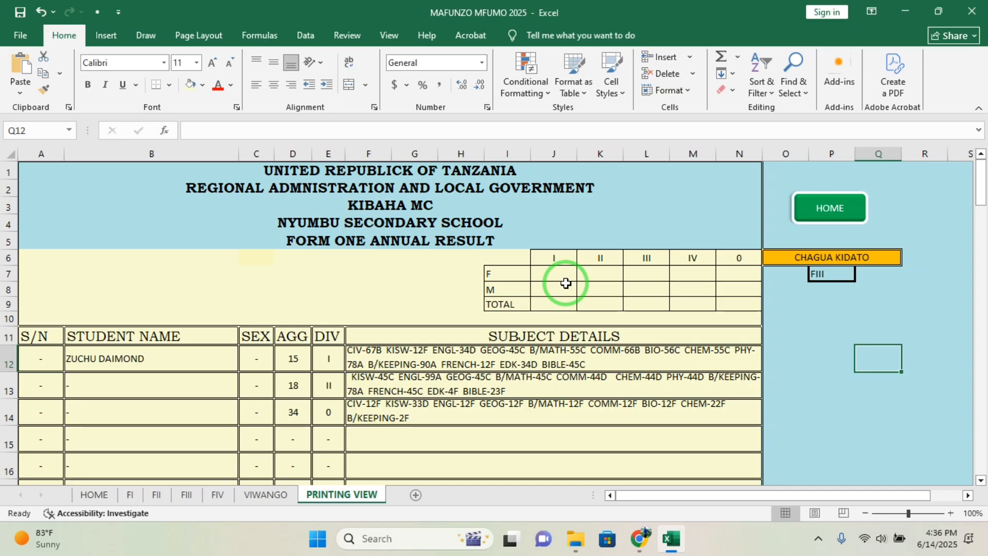
left_click(560, 275)
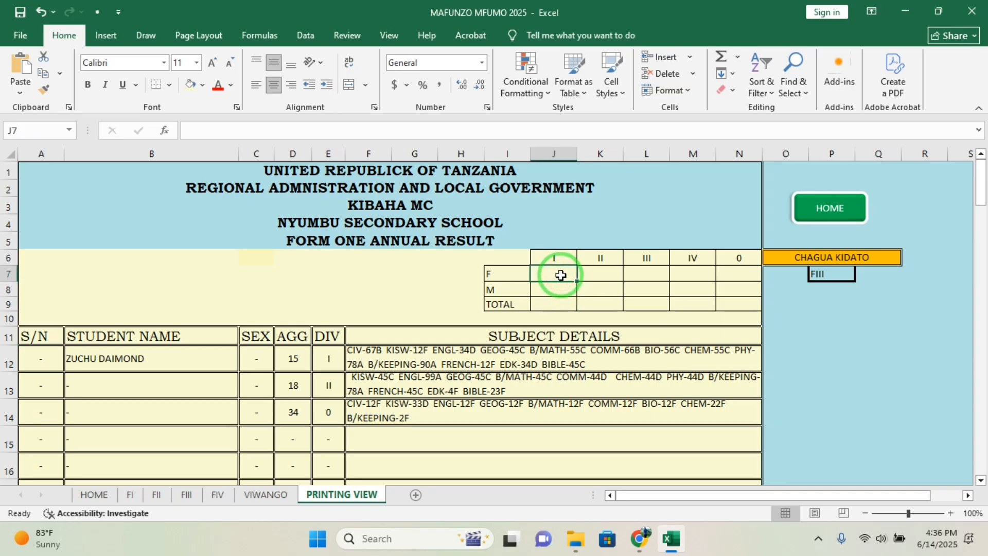
type("=COU")
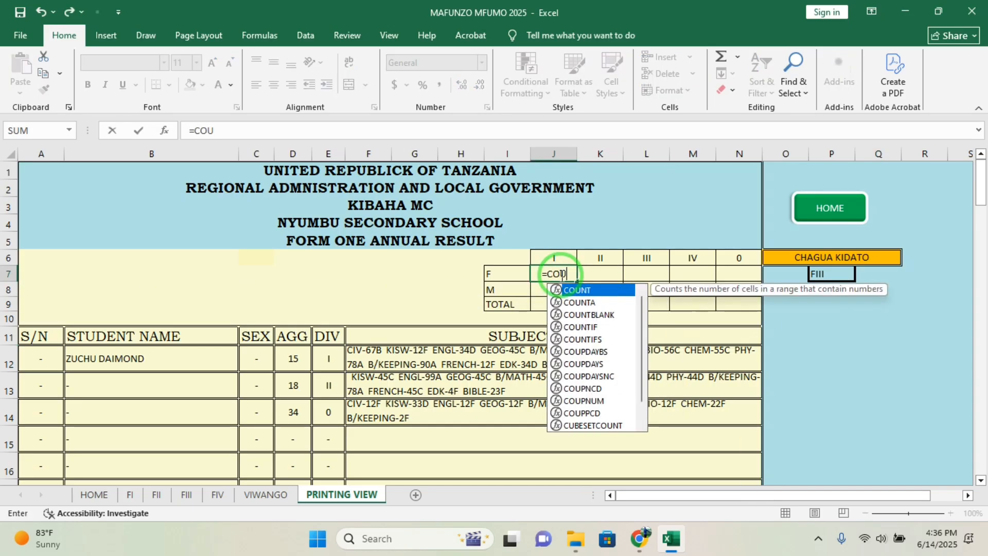
double_click(590, 328)
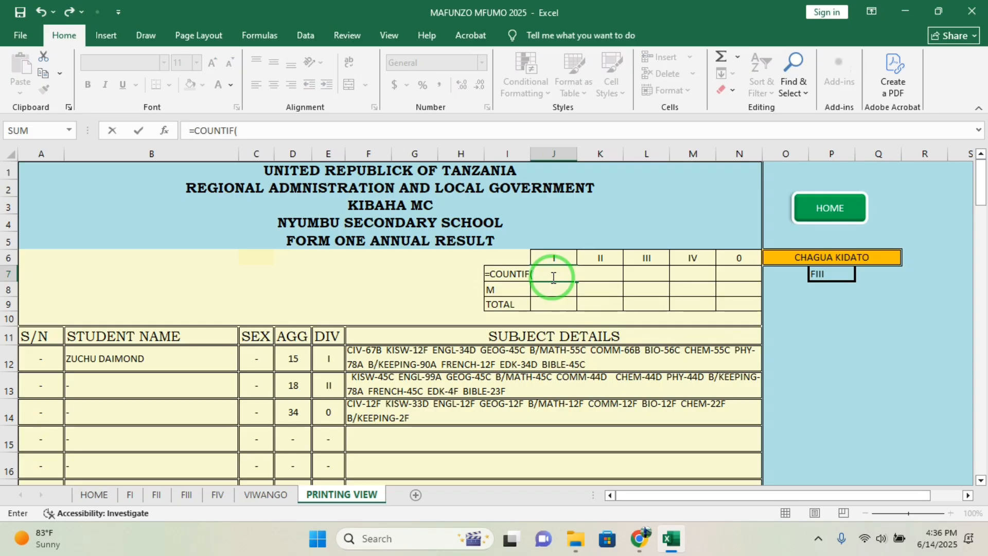
key("BackSpace")
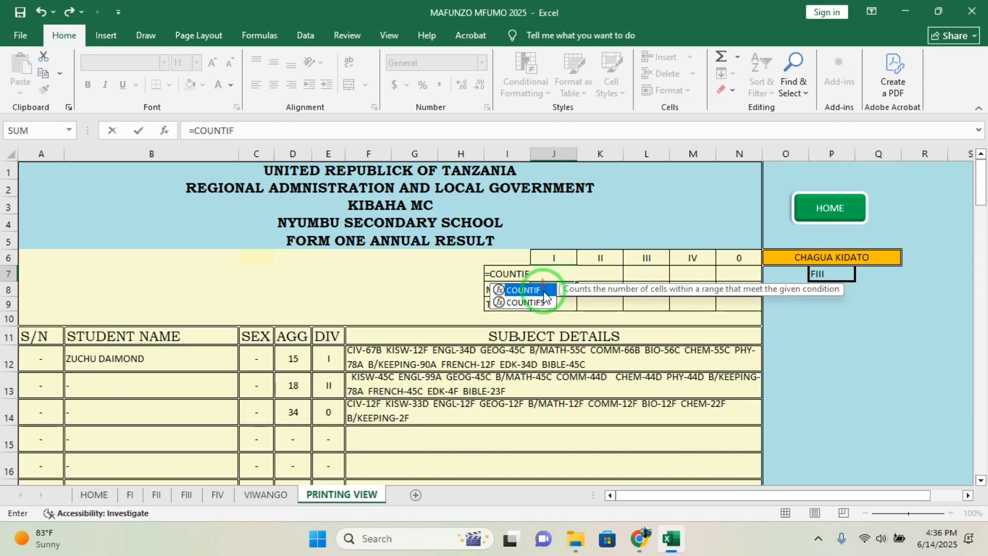
left_click(535, 302)
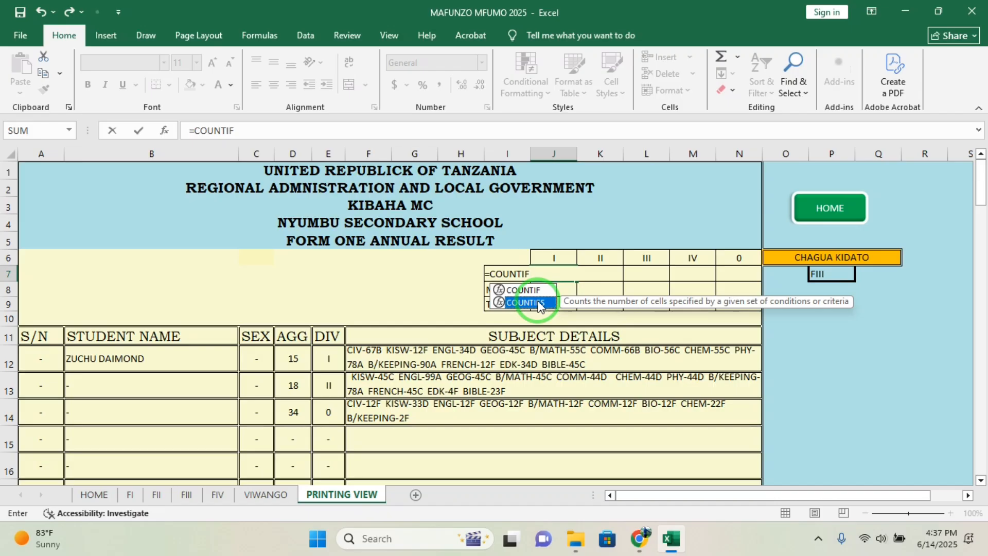
double_click(525, 302)
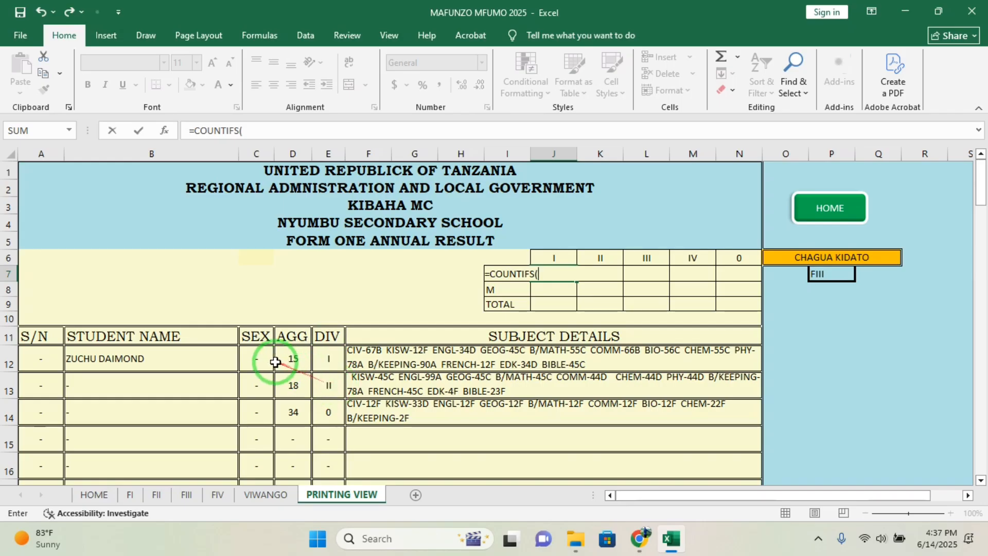
left_click_drag(258, 356, 258, 444)
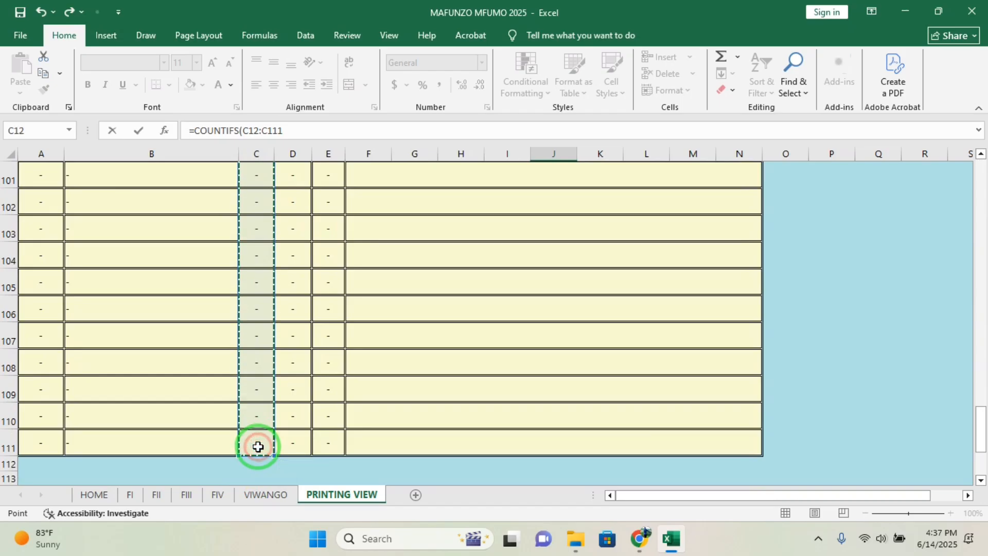
type(",\"F\",")
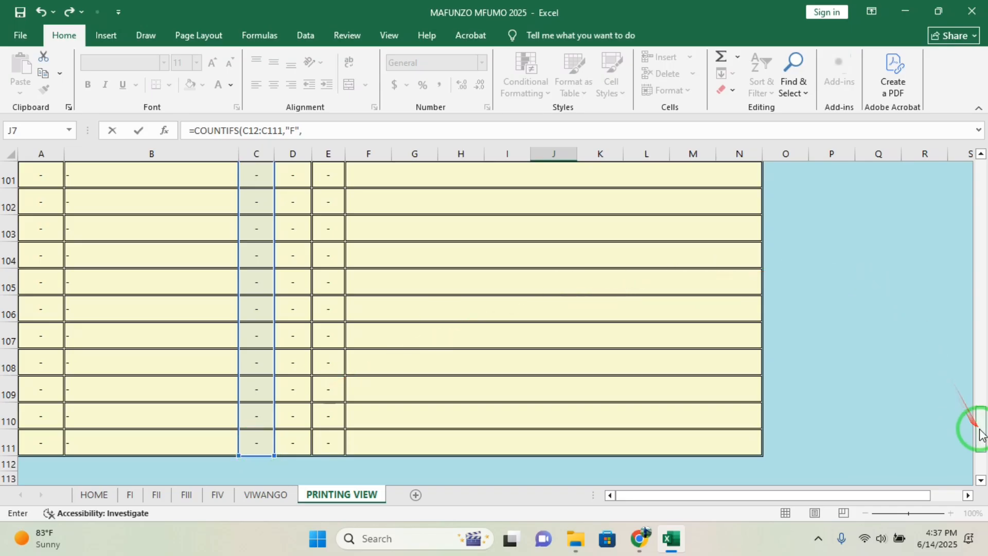
Complete the J7 COUNTIFS formula with the division range E12:E111 and criterion "I".
left_click_drag(982, 428, 984, 170)
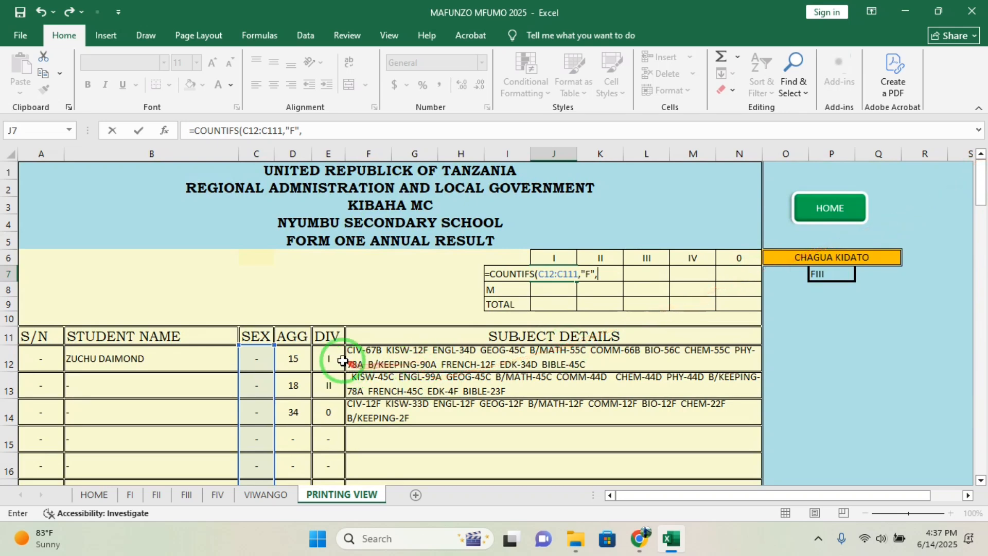
left_click(327, 356)
left_click_drag(327, 356, 328, 448)
type(",")
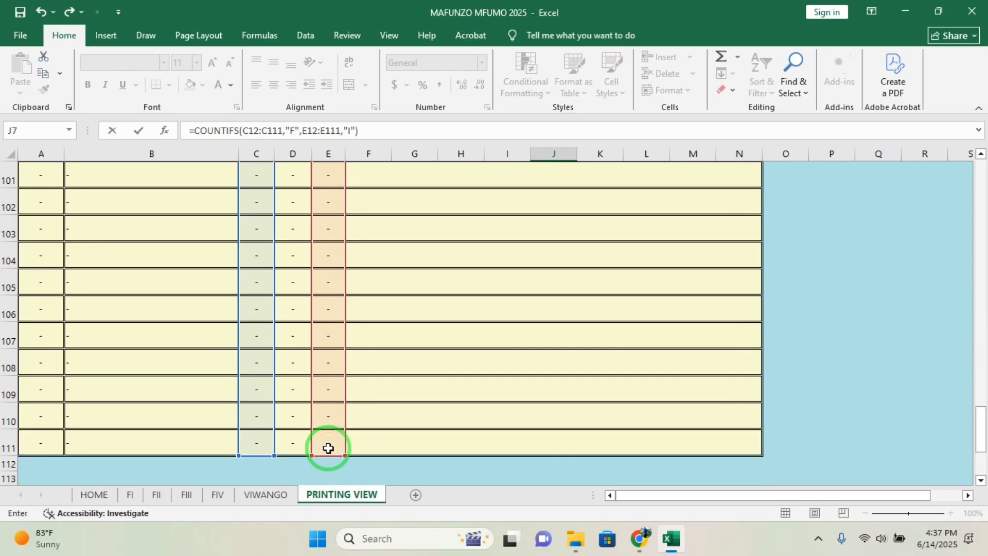
type("\"I\")")
key("Return")
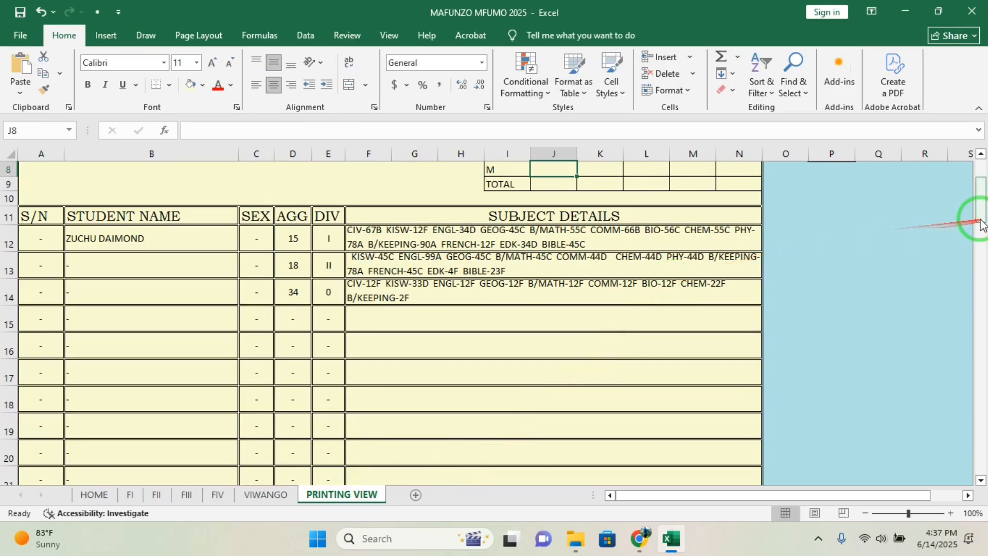
left_click_drag(981, 225, 971, 194)
left_click(564, 273)
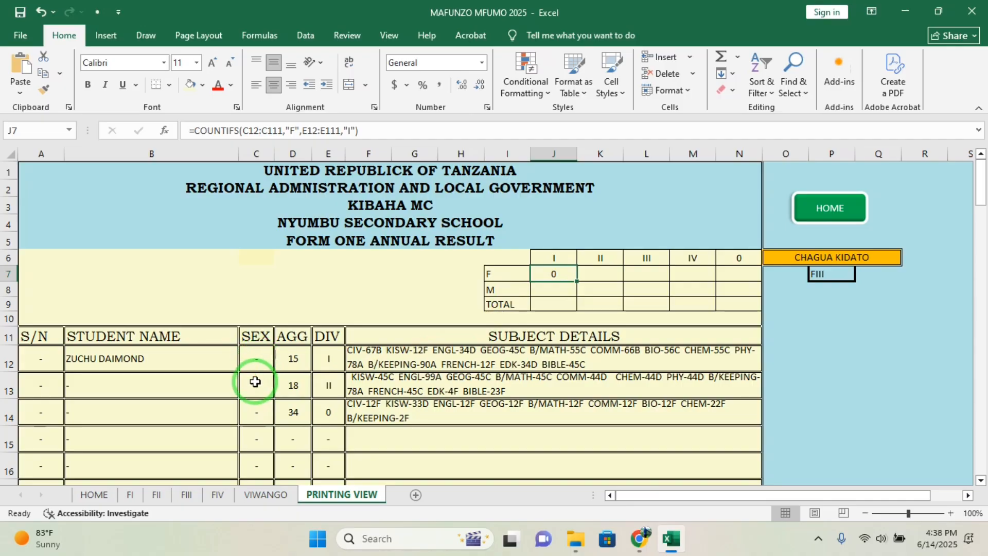
Enter F, M and F in the SEX cells E7, E8 and E9 of the FIII sheet.
left_click(186, 495)
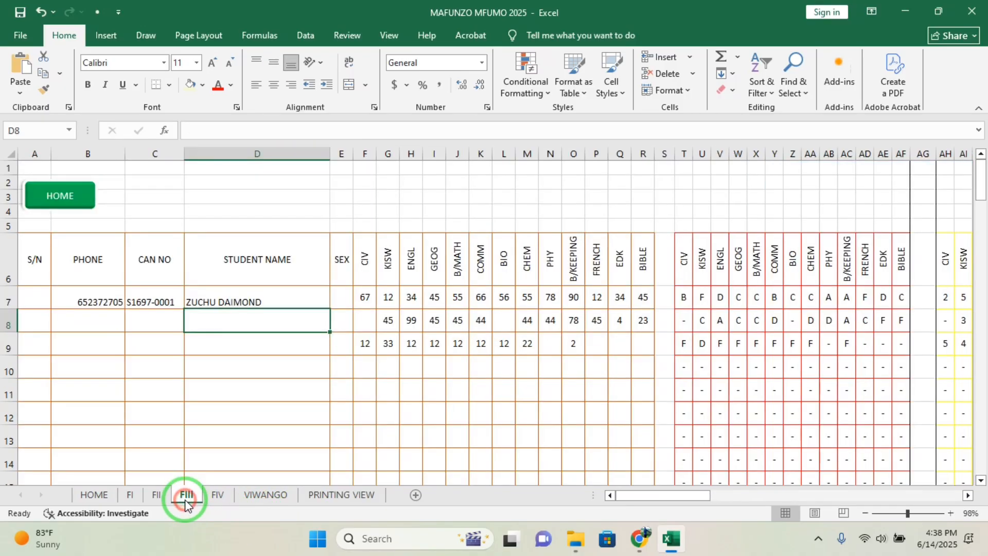
left_click(342, 301)
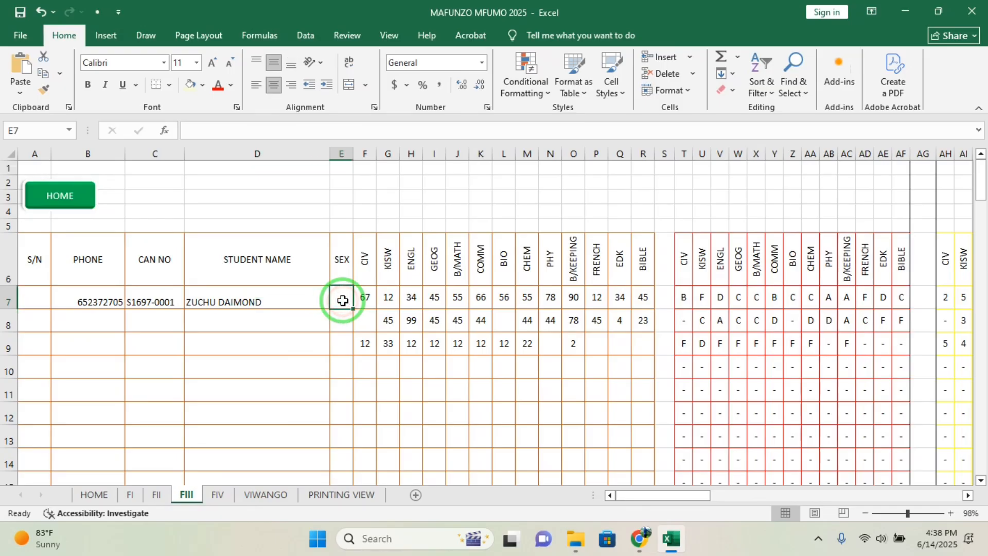
left_click(339, 328)
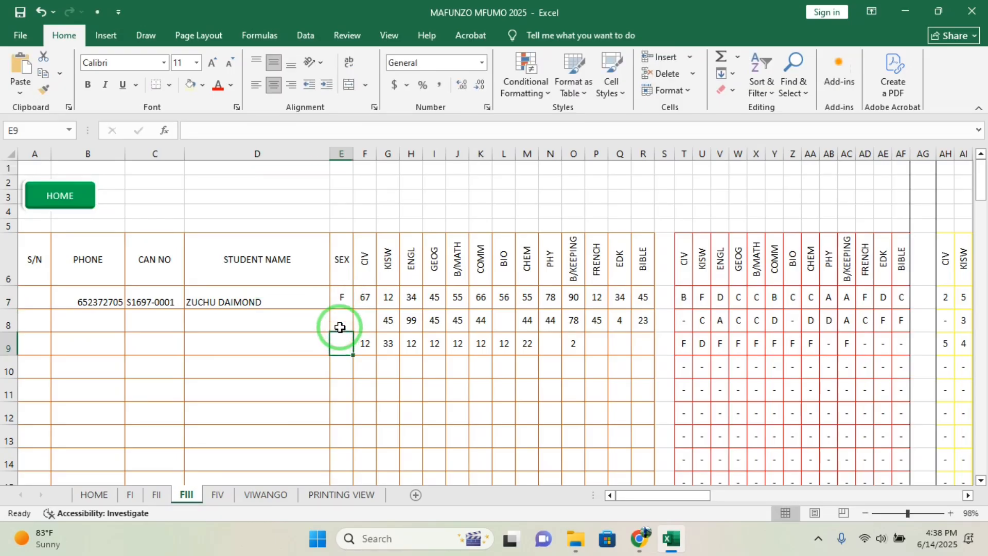
type("M")
left_click(344, 343)
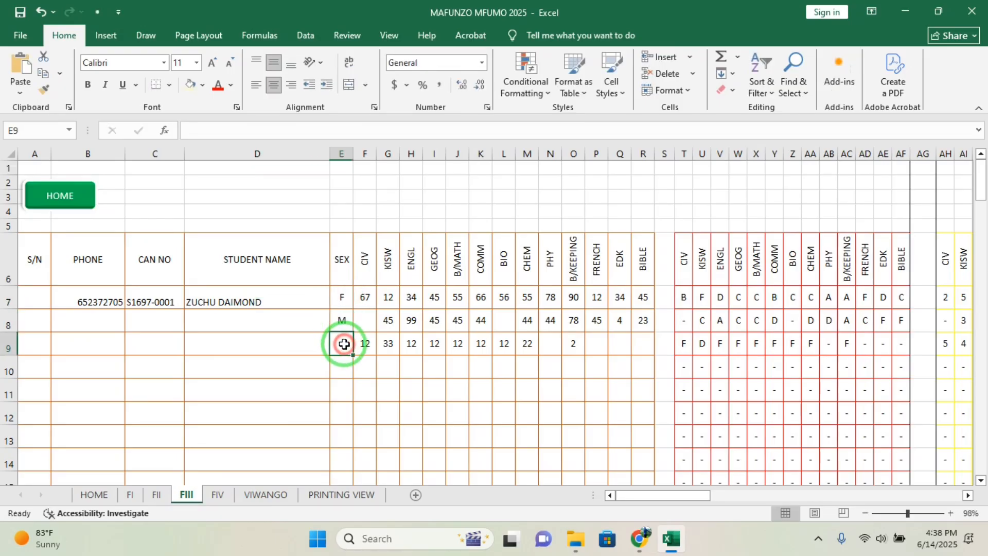
type("F")
key("Return")
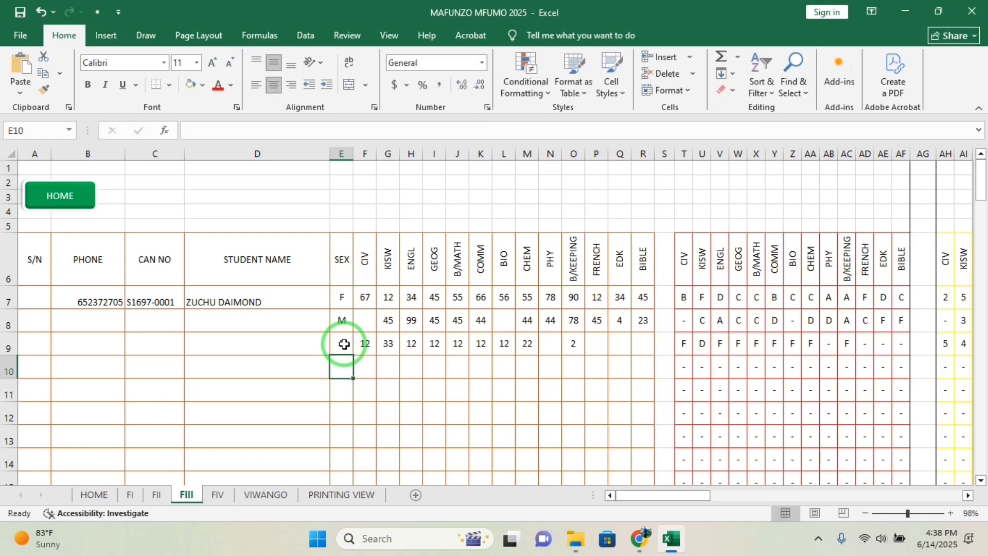
Make both COUNTIFS ranges in J7 of the PRINTING VIEW sheet absolute, as $C$12:$C$111 and $E$12:$E$111.
left_click(337, 496)
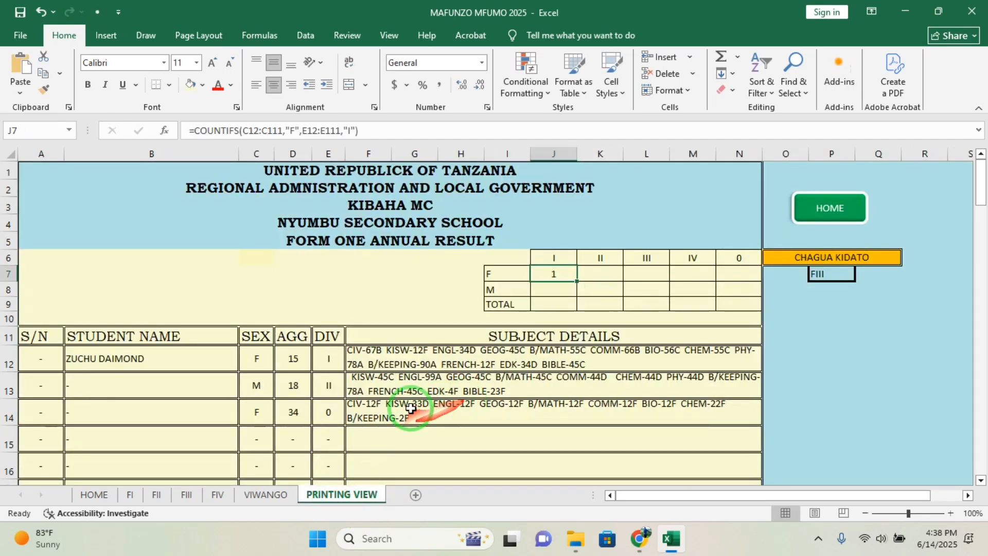
left_click(559, 273)
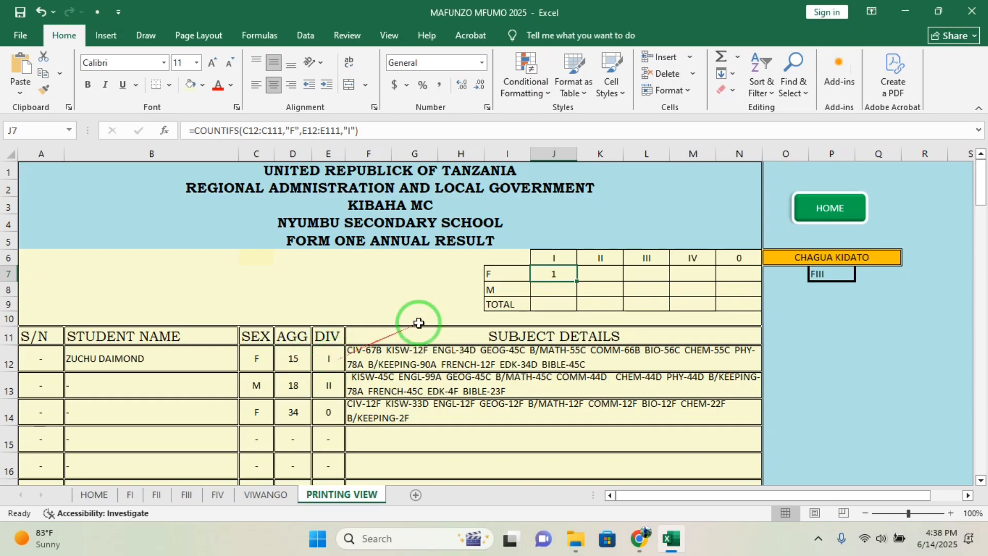
left_click(572, 276)
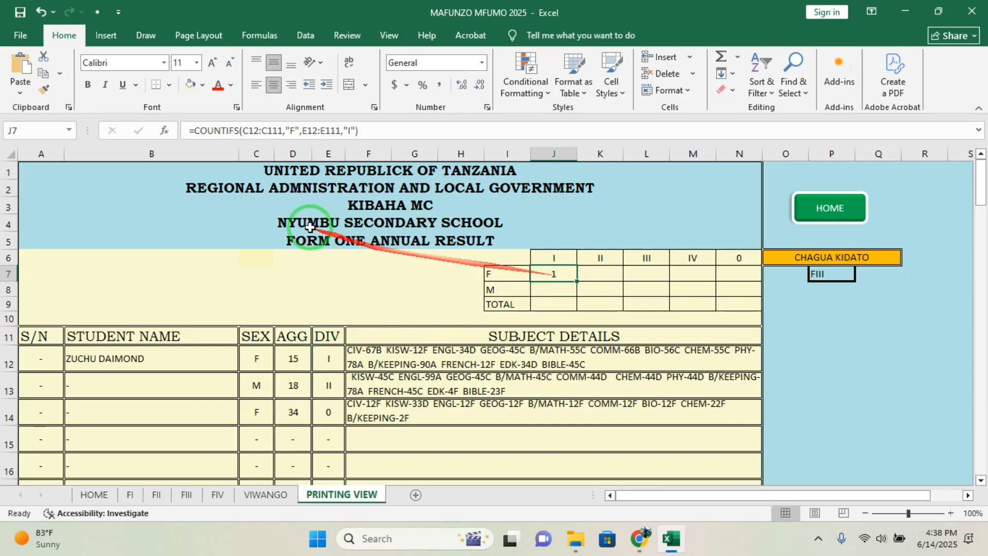
left_click(249, 132)
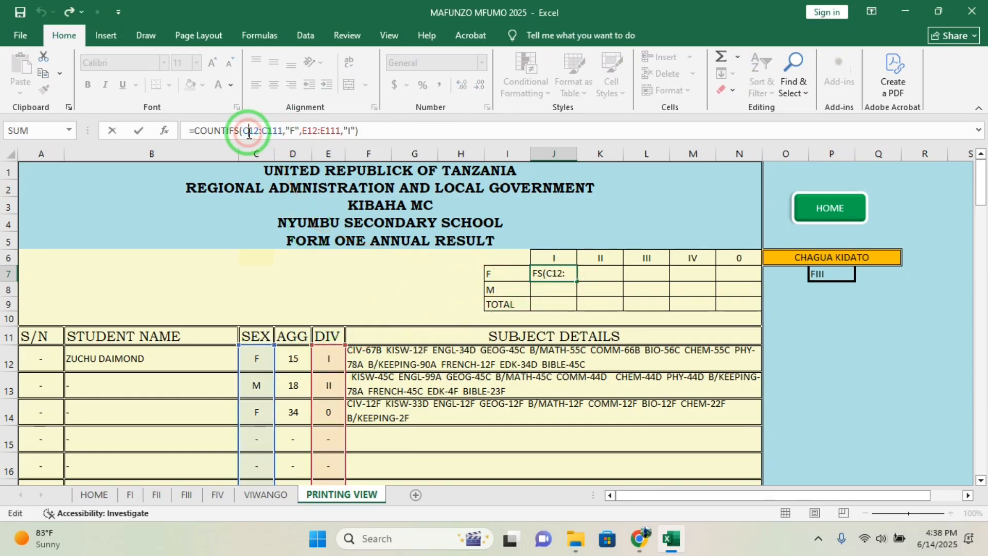
key("F4")
left_click(279, 131)
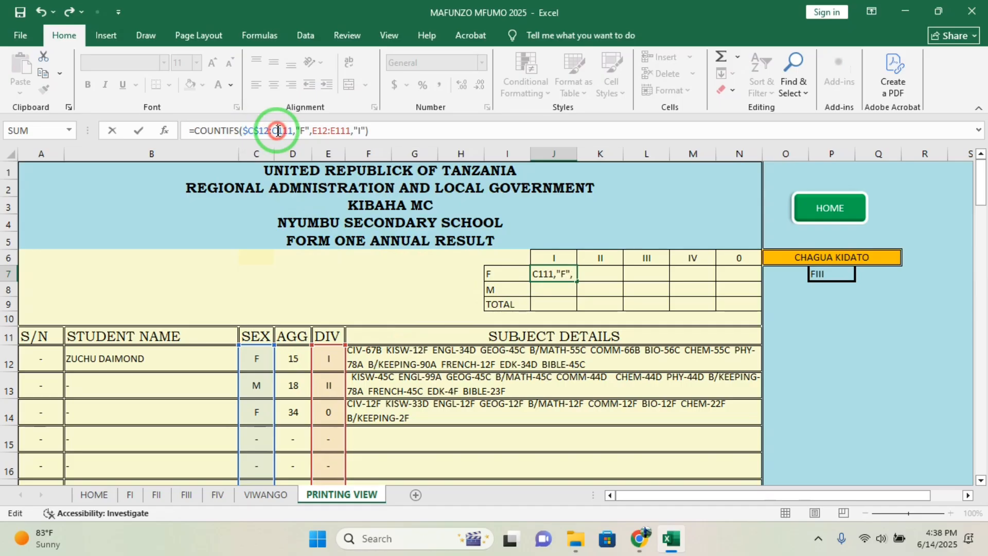
key("F4")
left_click(331, 131)
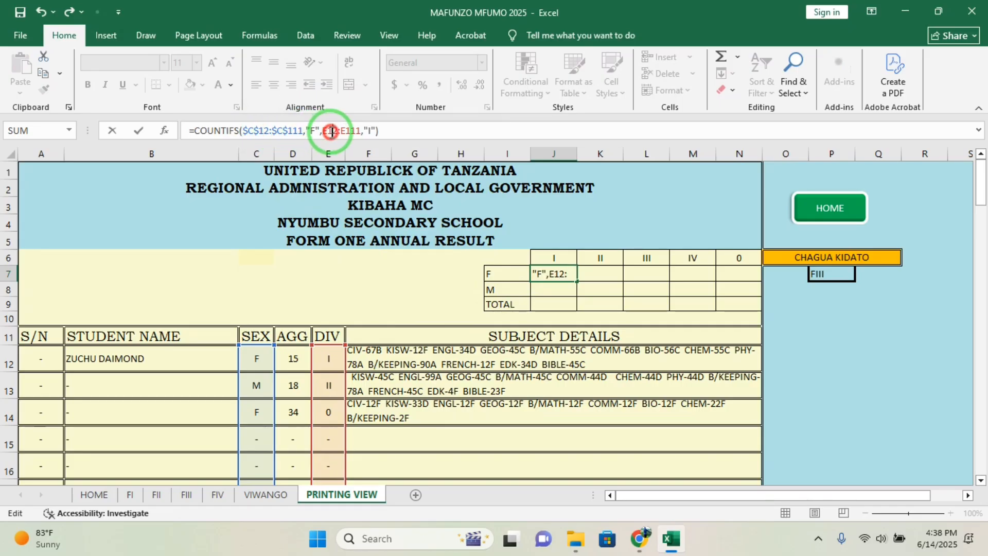
key("F4")
left_click(360, 130)
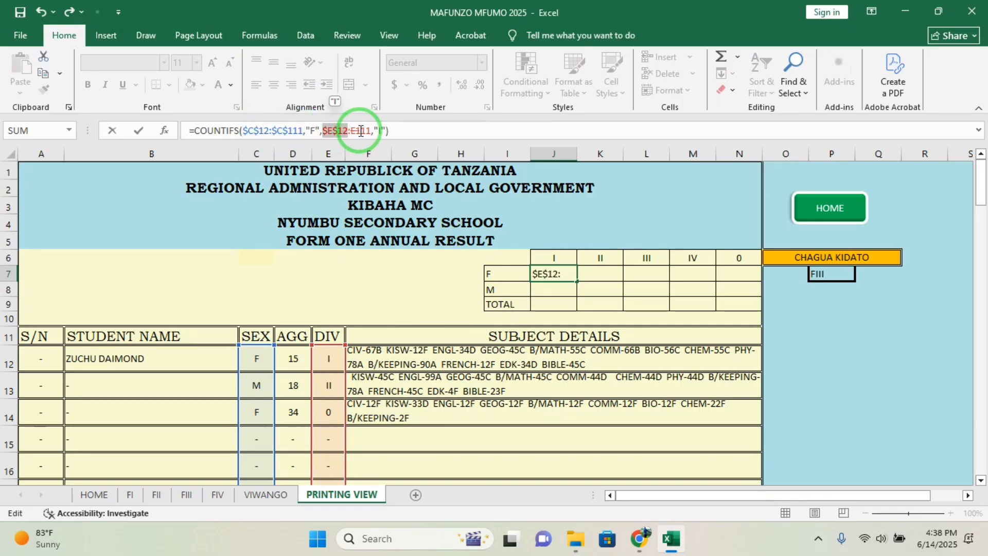
key("F4")
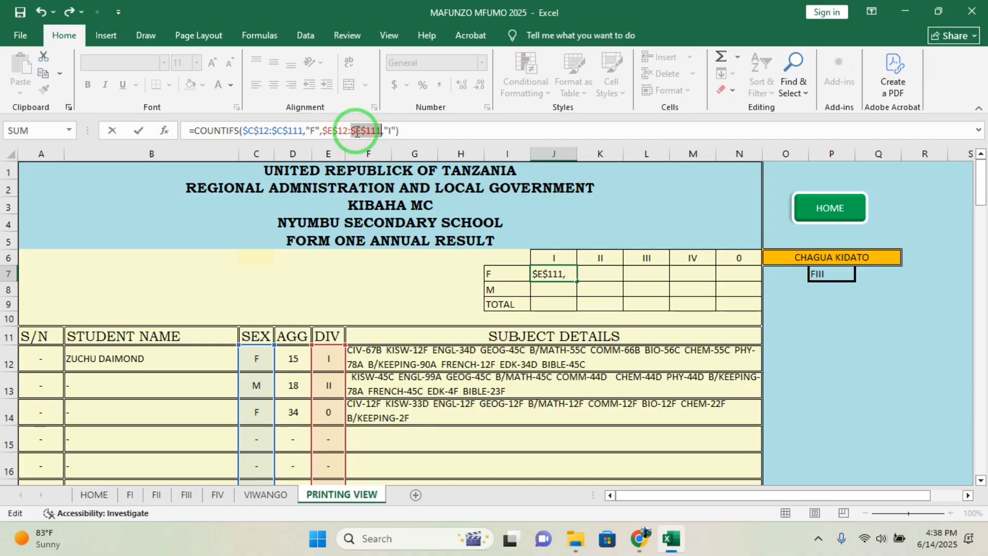
key("Return")
Fill the J7 COUNTIFS formula across the F row through N7.
left_click(561, 270)
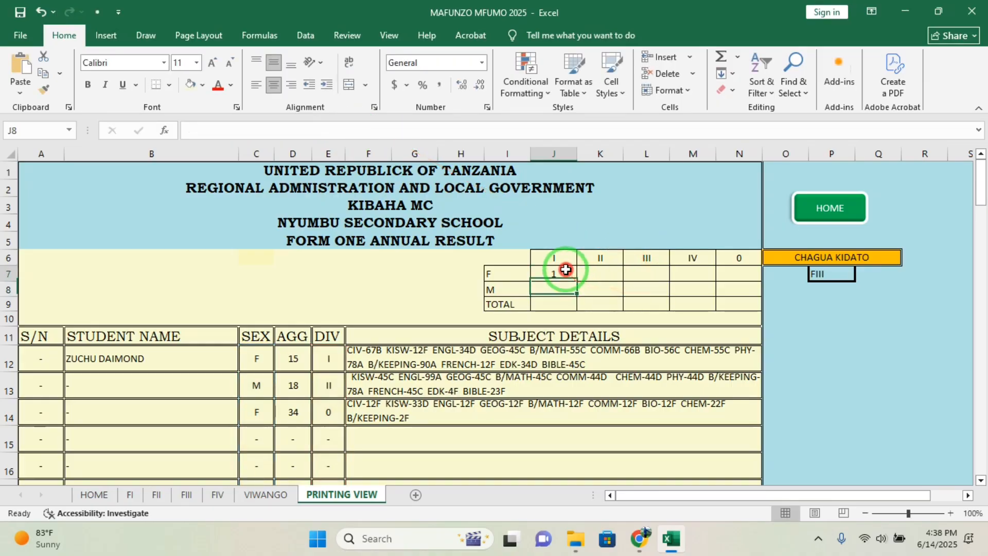
left_click_drag(574, 279, 752, 278)
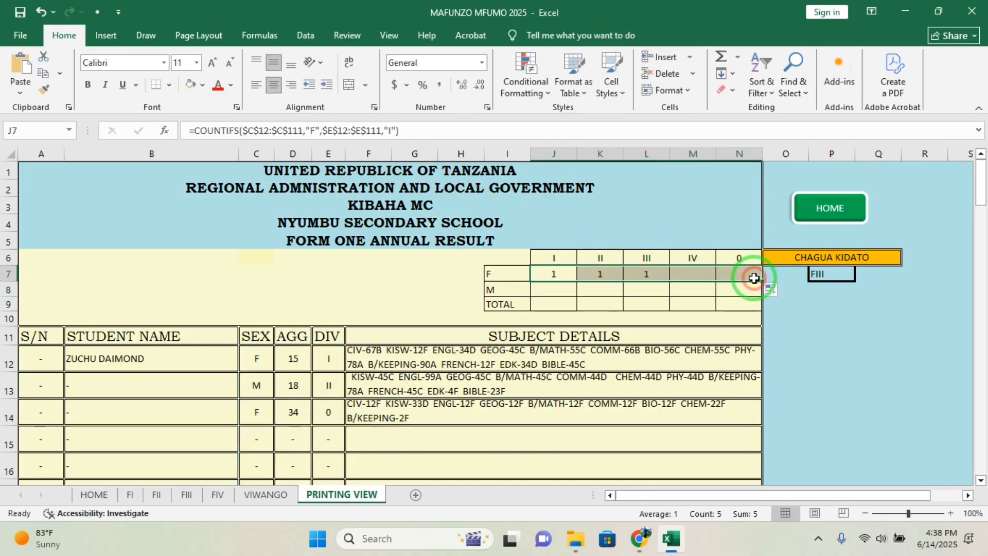
Set the division criterion of the COUNTIFS formulas to "II" in K7 and "III" in L7.
left_click(610, 274)
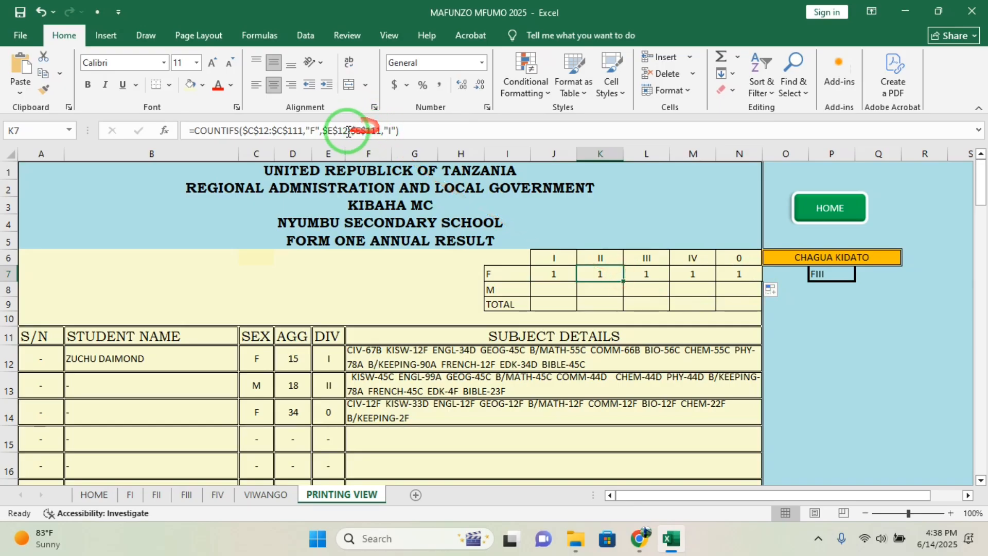
left_click(391, 131)
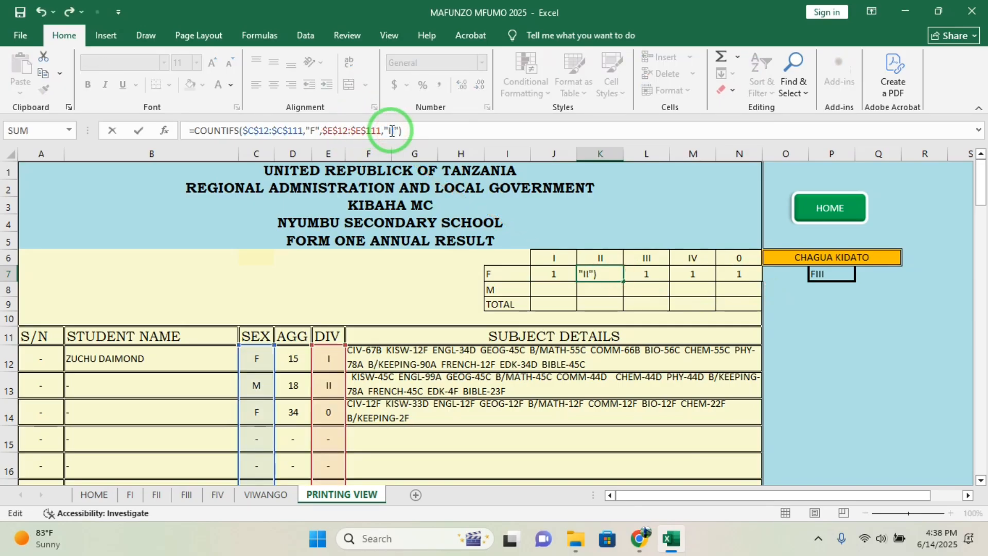
type("I")
key("Tab")
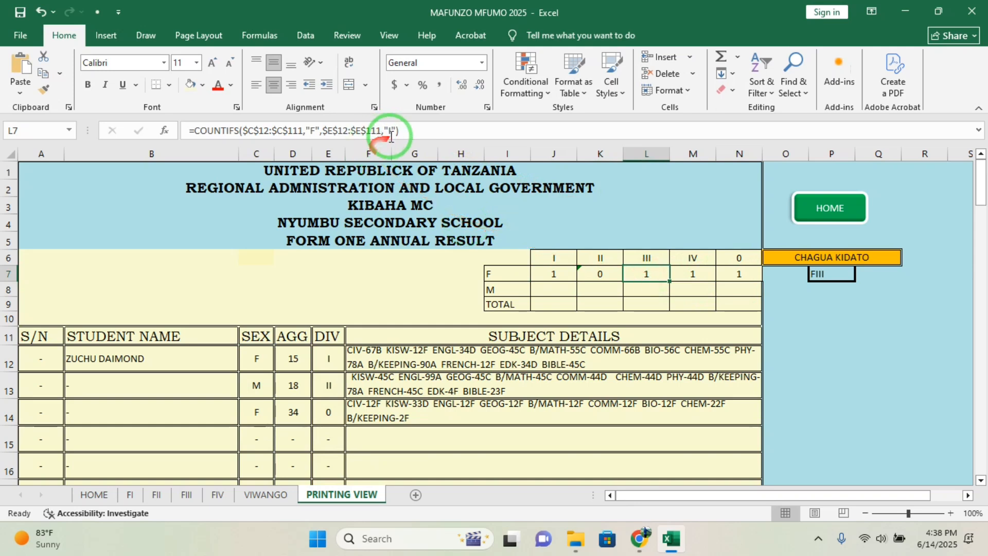
left_click(391, 135)
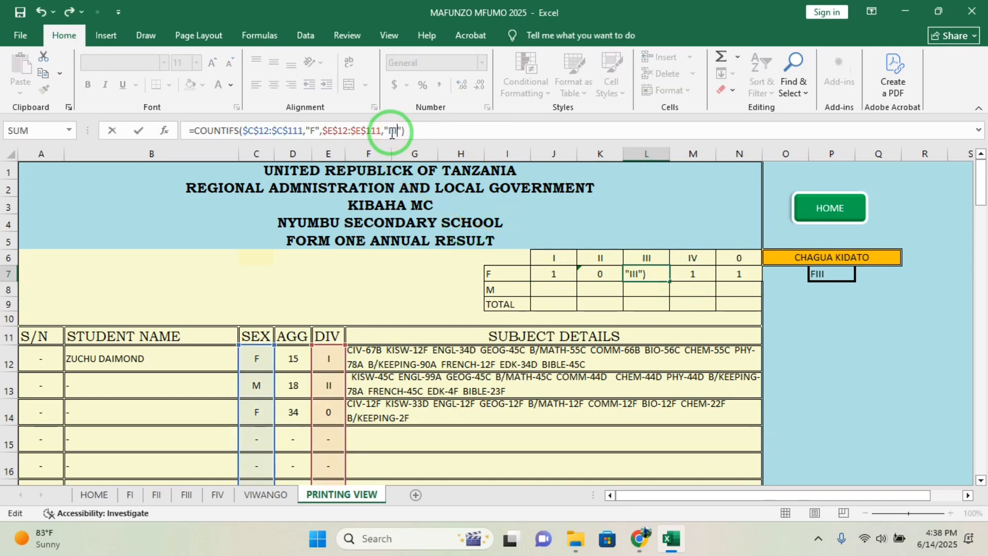
type("II")
key("Tab")
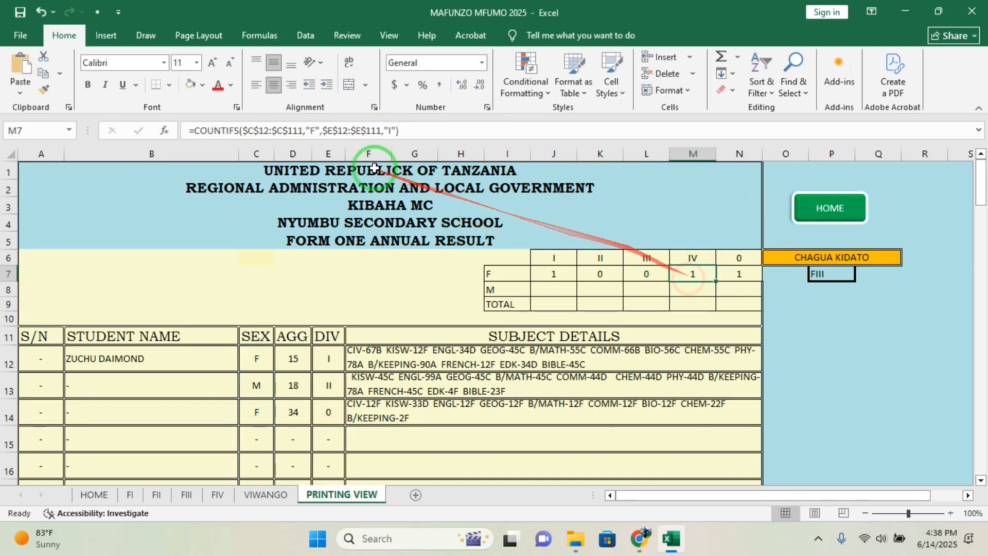
Set the division criterion of the F row's COUNTIFS formulas to "IV" in M7 and "0" in N7.
left_click(392, 131)
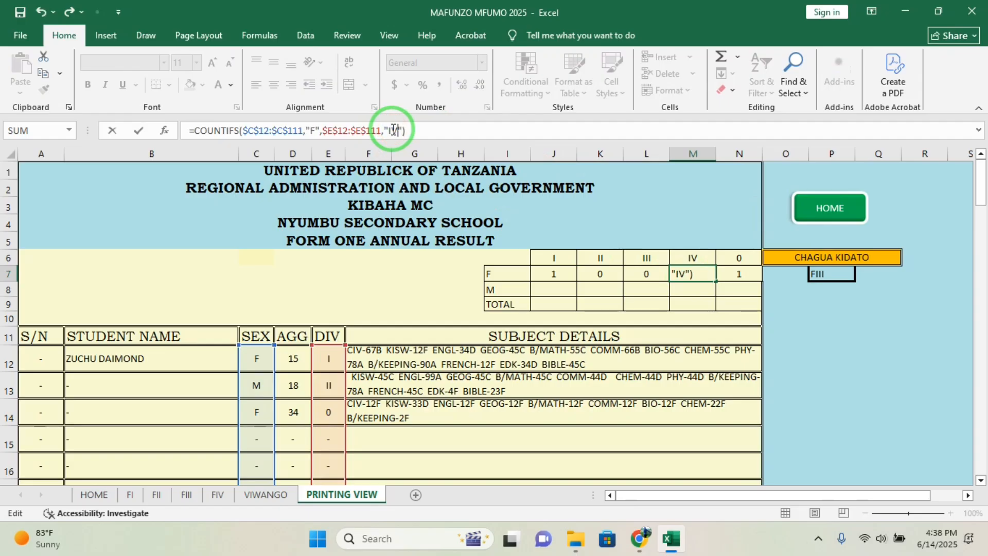
key("Return")
left_click(737, 274)
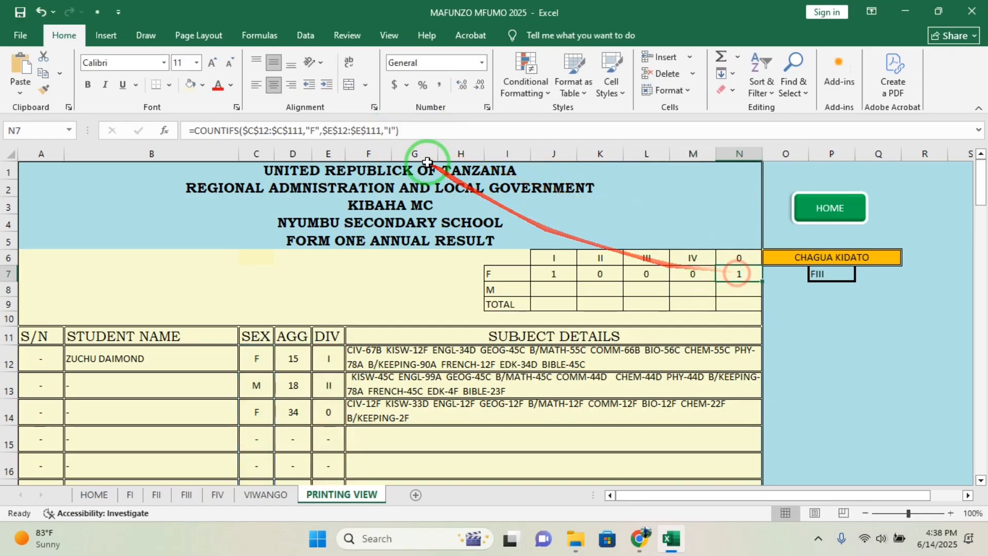
left_click(392, 131)
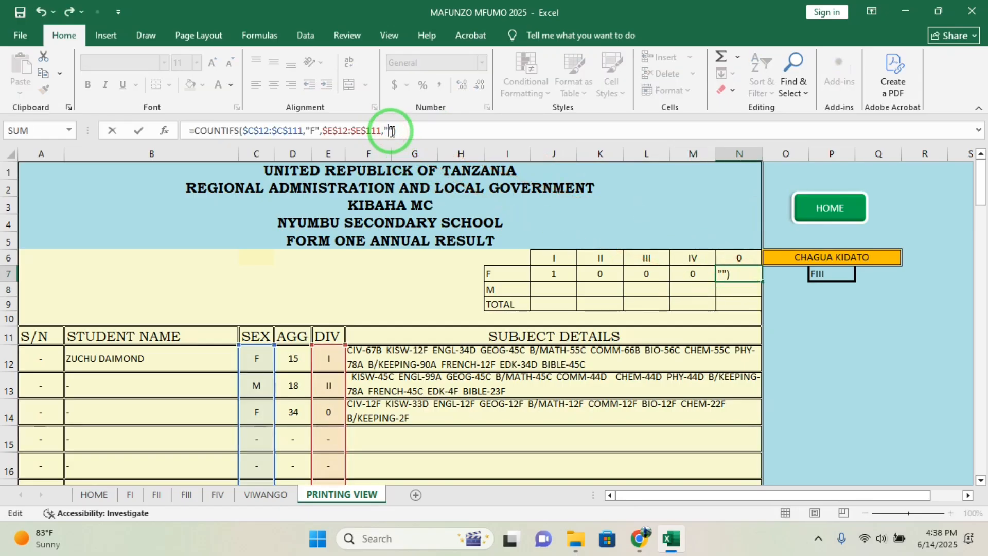
key("Return")
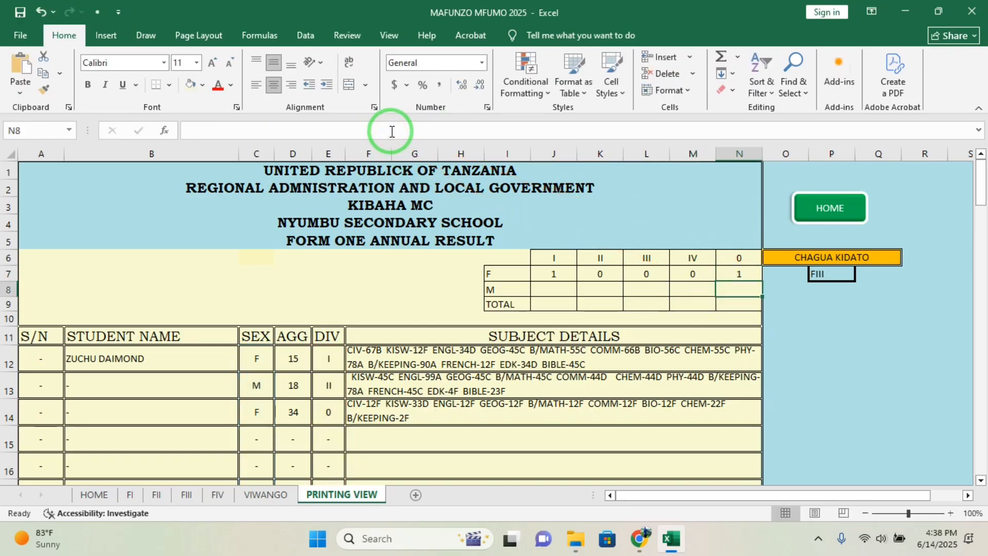
left_click(742, 273)
left_click(327, 414)
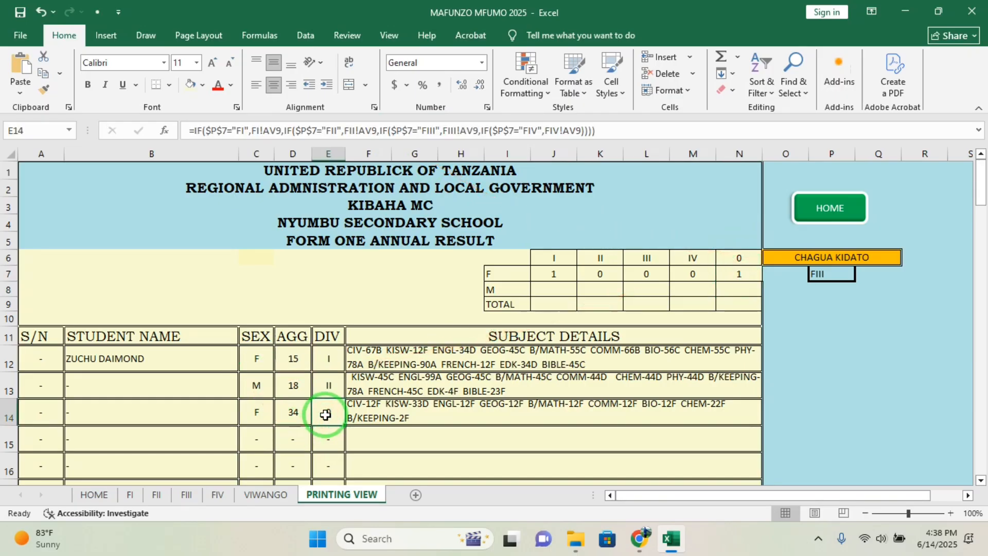
Copy the J7 formula down to J8 and set its sex criterion to "M".
left_click(556, 274)
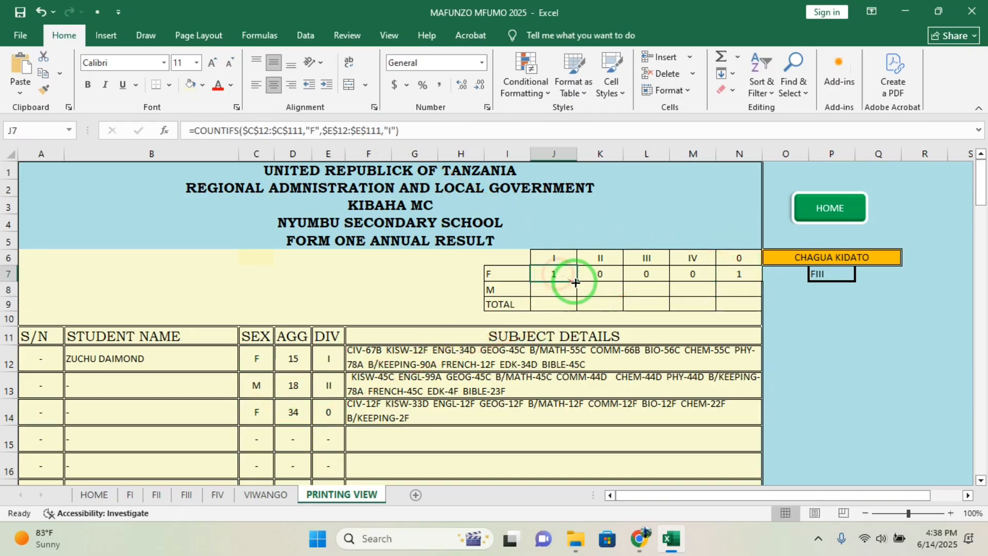
left_click_drag(577, 283, 570, 289)
left_click(567, 289)
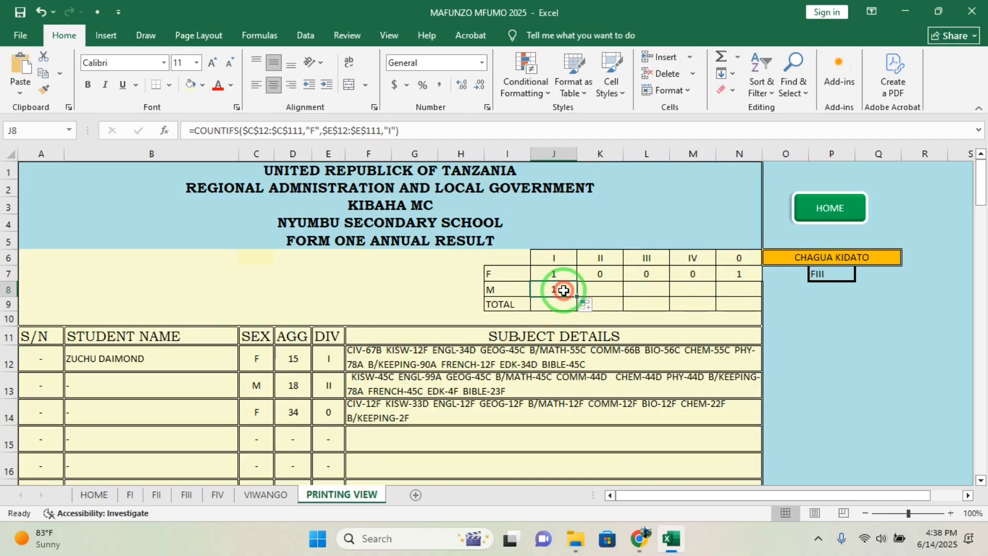
left_click(316, 131)
key("BackSpace")
type("M")
key("Return")
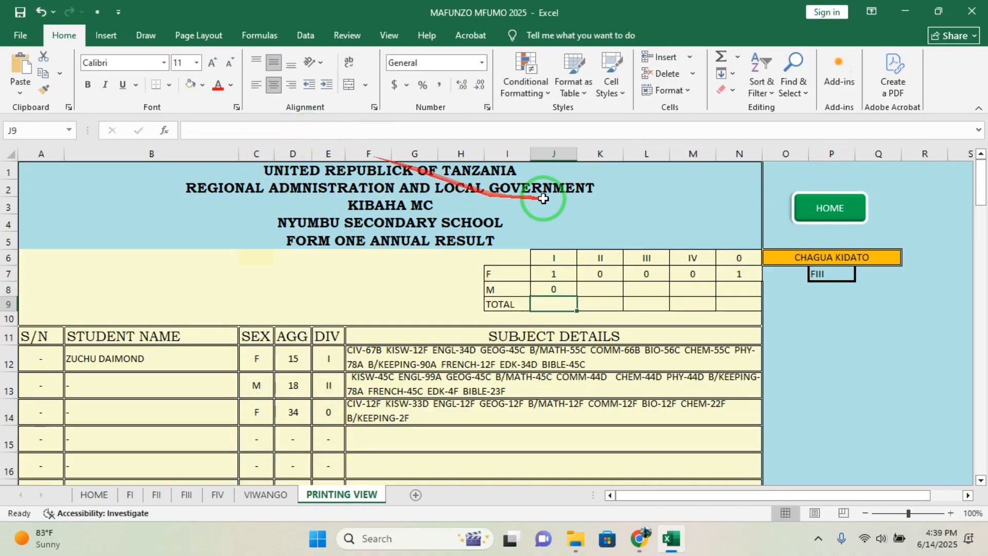
Copy the division II formula from K7 to K8 and make it count "M" instead of "F".
left_click(597, 265)
left_click_drag(623, 282, 624, 290)
left_click(607, 285)
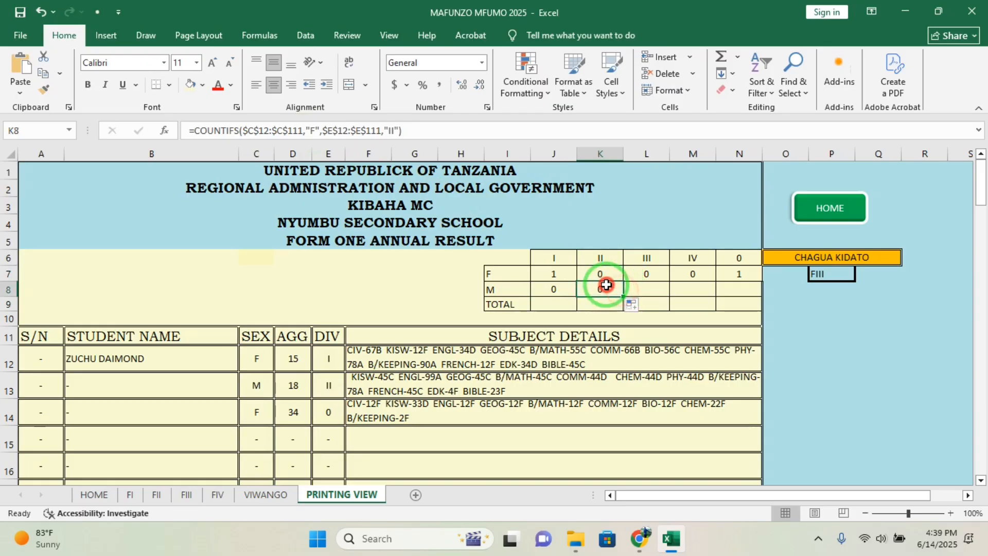
left_click(312, 130)
key("BackSpace")
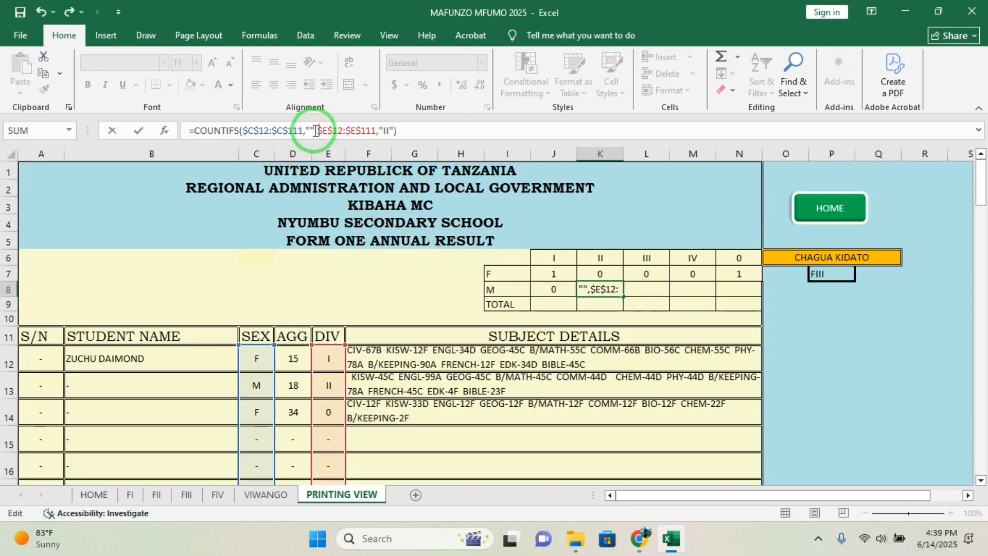
type("M")
key("Return")
Copy the division III formula from L7 to L8 and set its sex criterion to "M".
left_click(650, 273)
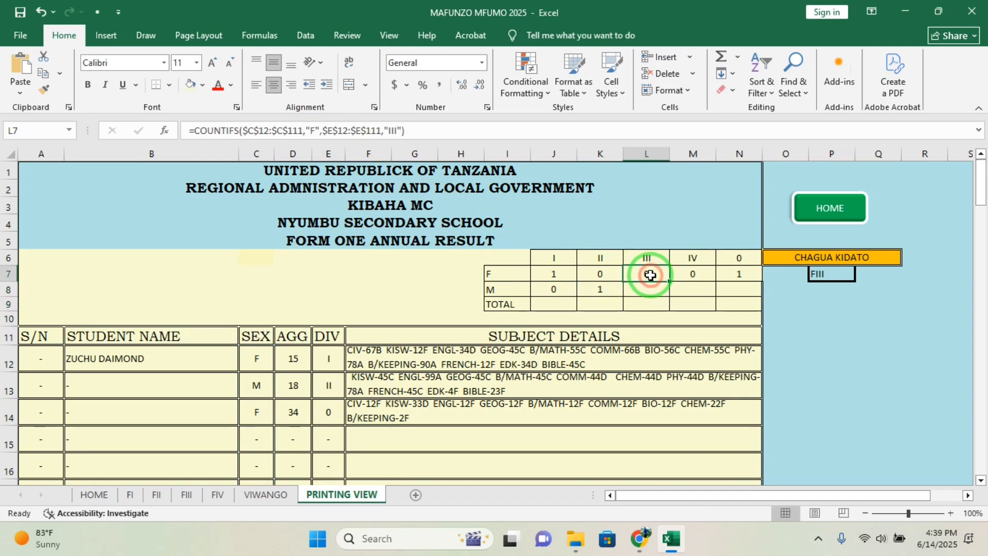
left_click_drag(669, 280, 649, 286)
left_click(648, 285)
left_click(315, 132)
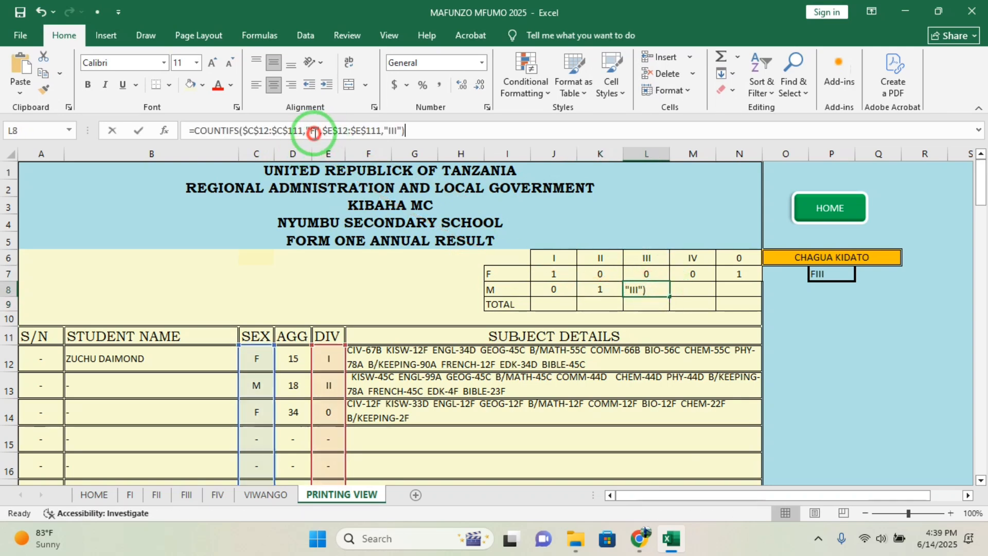
key("BackSpace")
type("M")
key("Return")
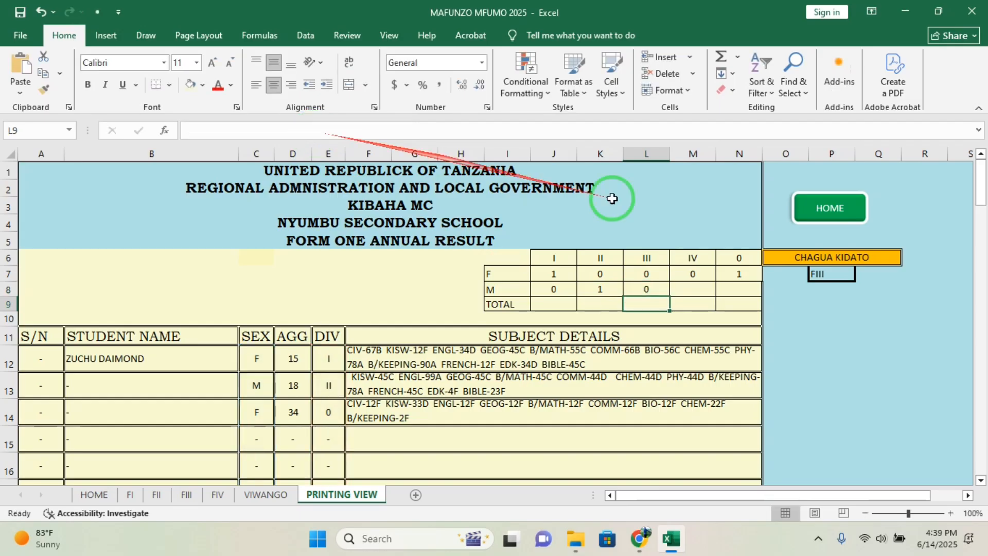
Copy the division IV formula from M7 to M8 with the sex criterion changed to "M".
left_click(694, 287)
left_click(701, 278)
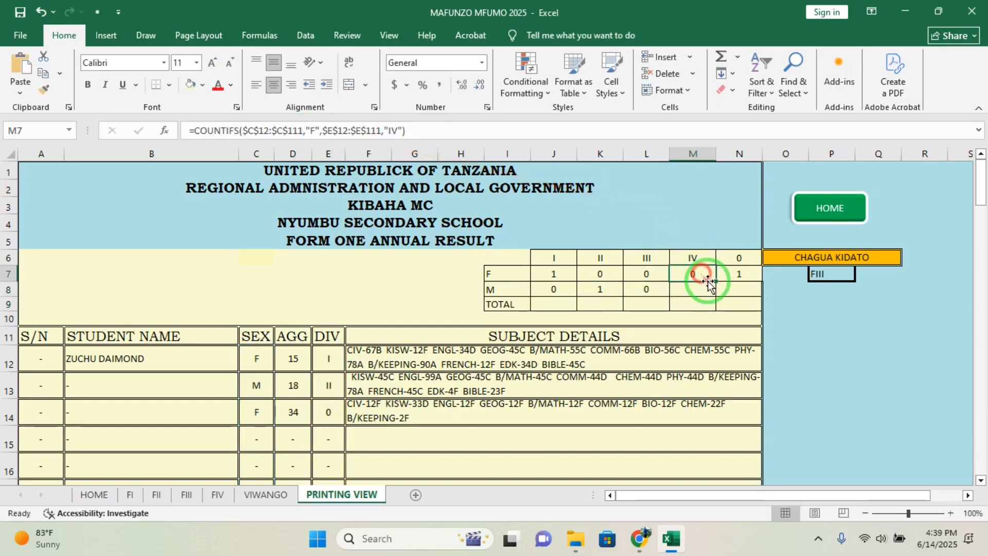
left_click_drag(715, 281, 702, 289)
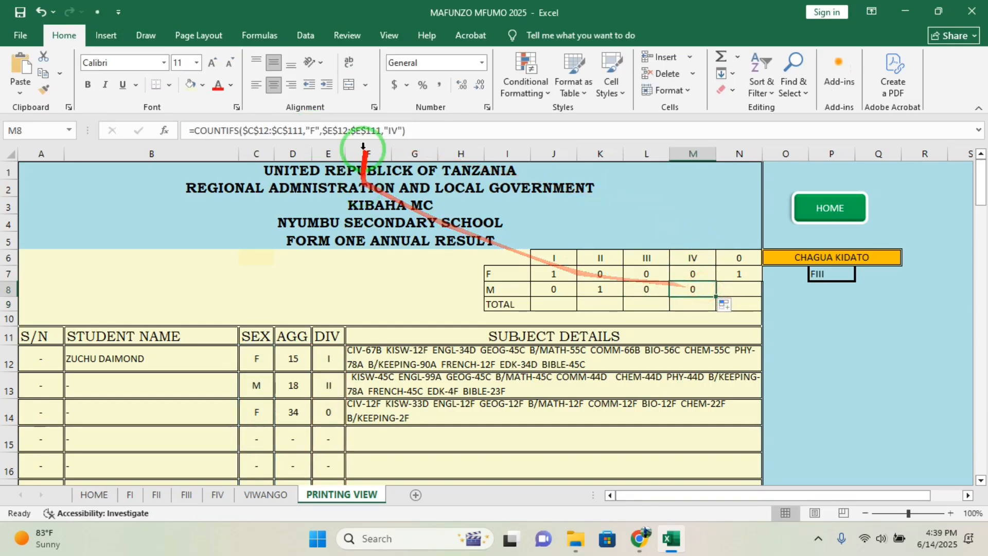
left_click(315, 130)
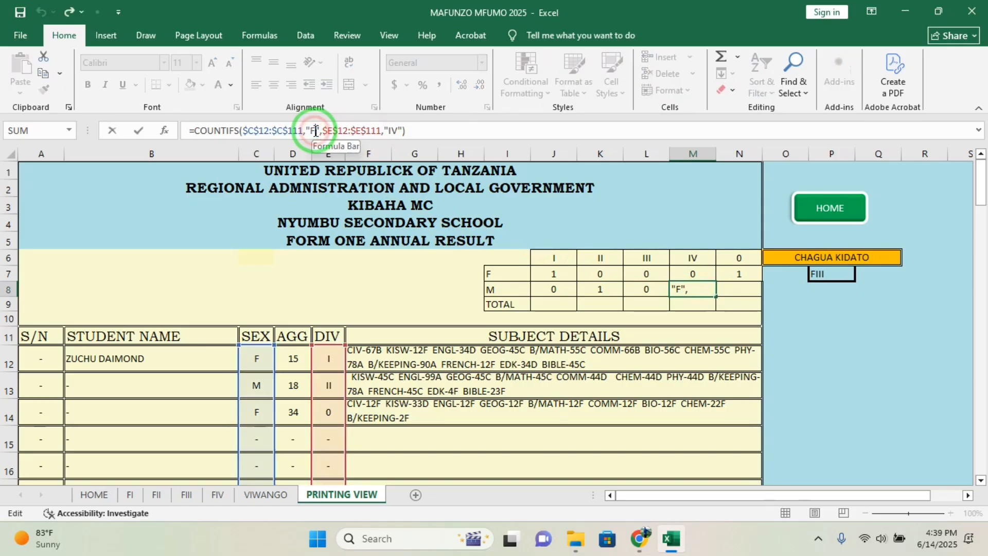
key("BackSpace")
type("M")
key("Return")
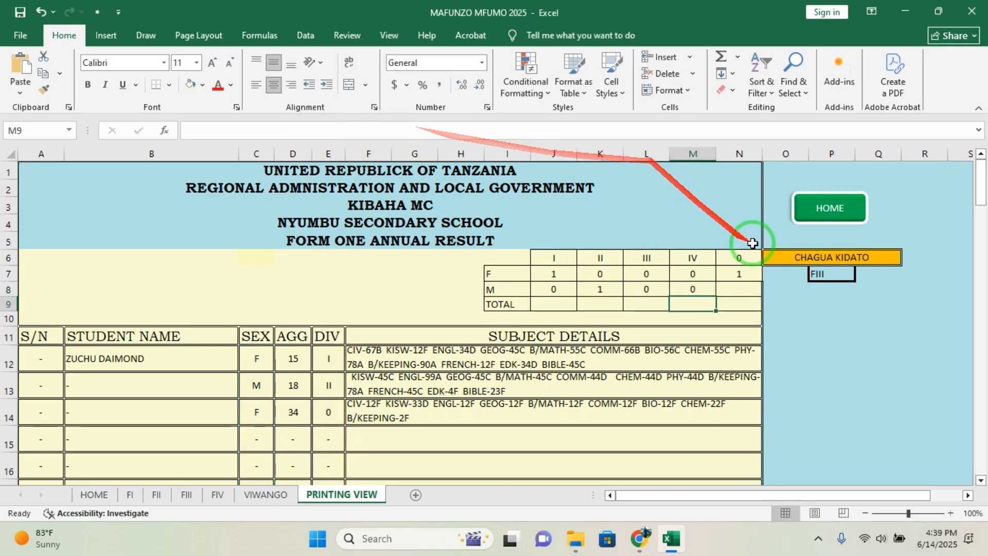
Copy the division 0 formula from N7 to N8 and set its sex criterion to "M".
left_click(738, 292)
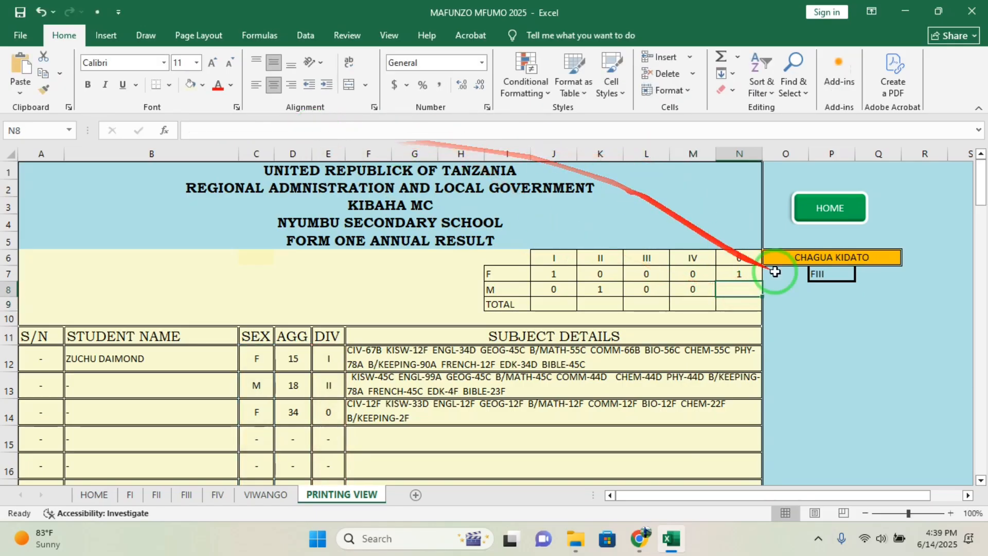
left_click(754, 277)
left_click_drag(761, 280, 740, 288)
left_click(739, 288)
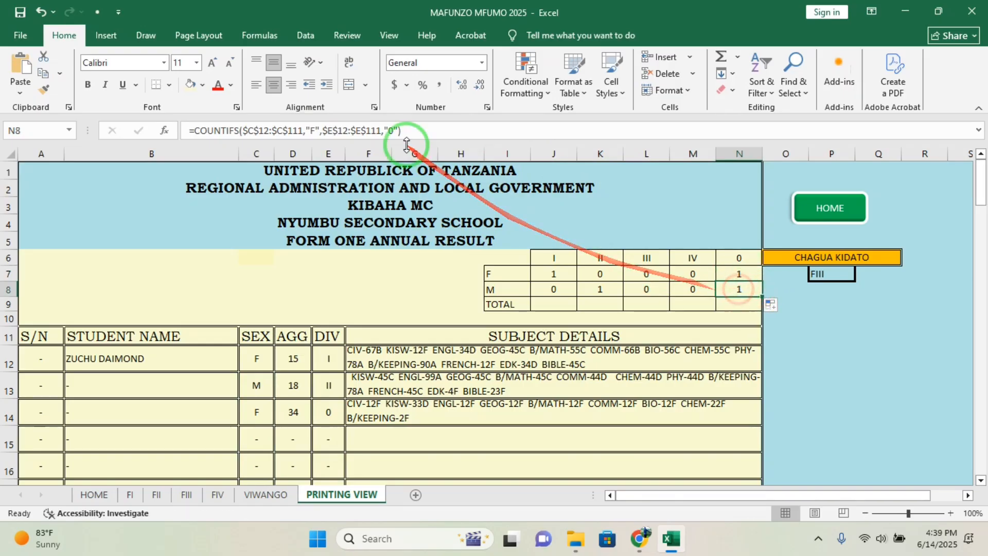
left_click(315, 130)
type("M")
key("Return")
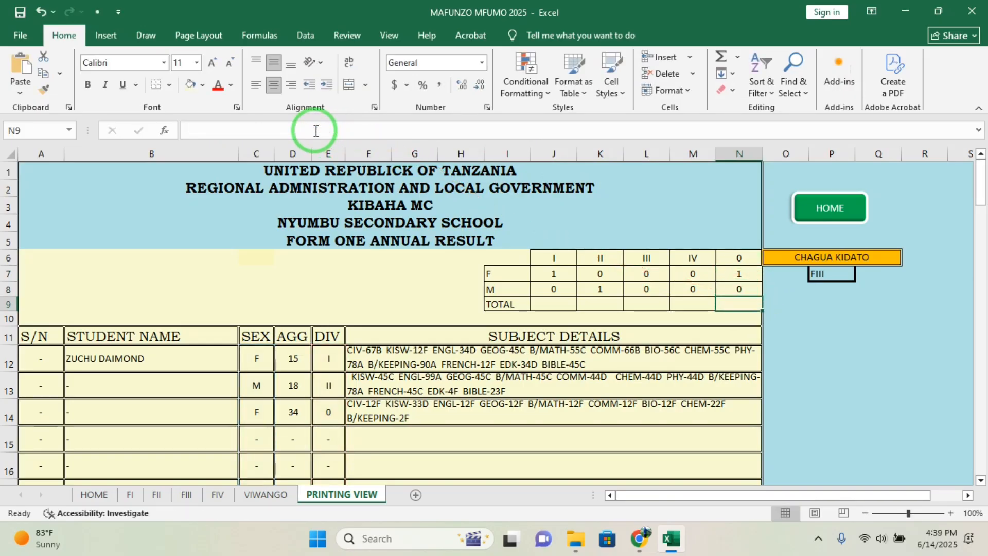
Enter =SUM(J7:J8) in the TOTAL cell J9 for division I.
left_click(549, 303)
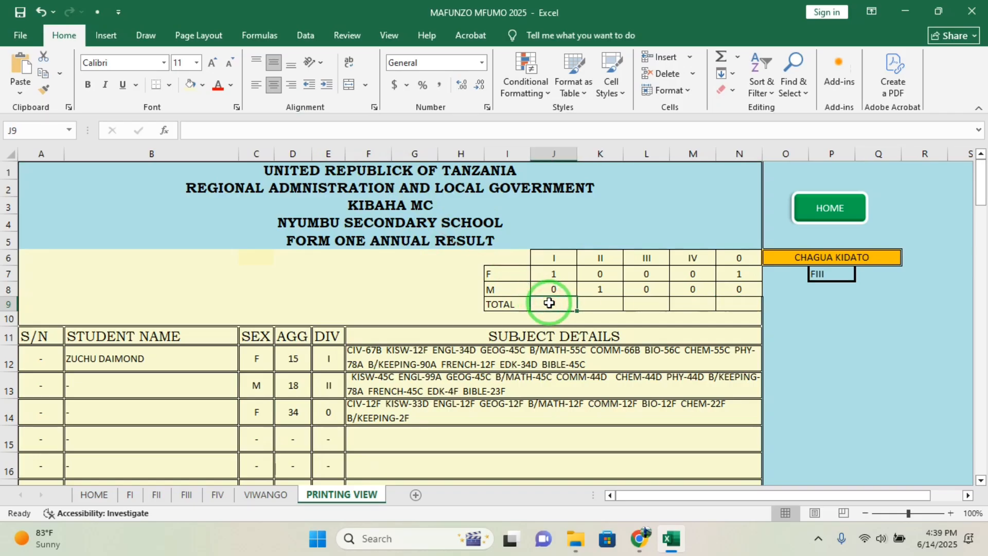
type("=")
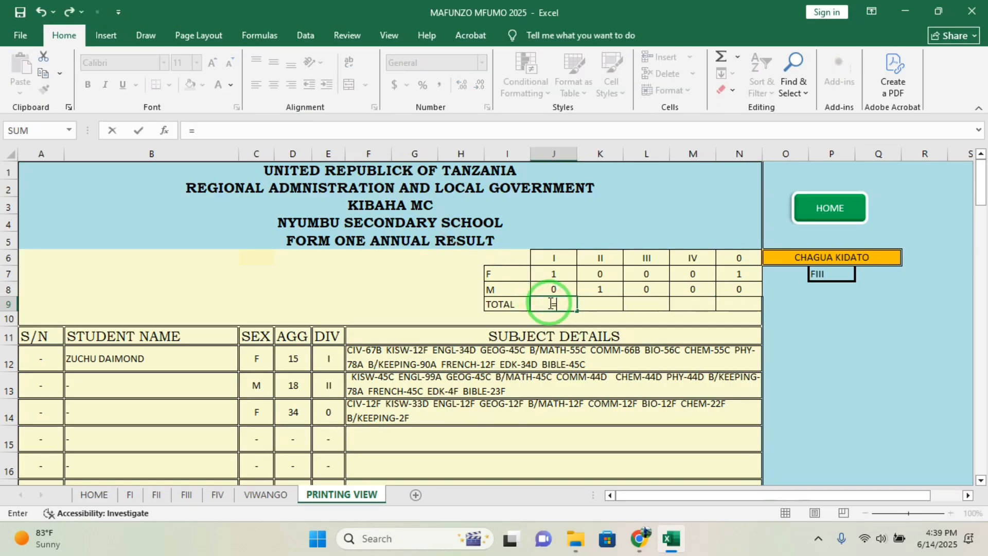
type("SUM")
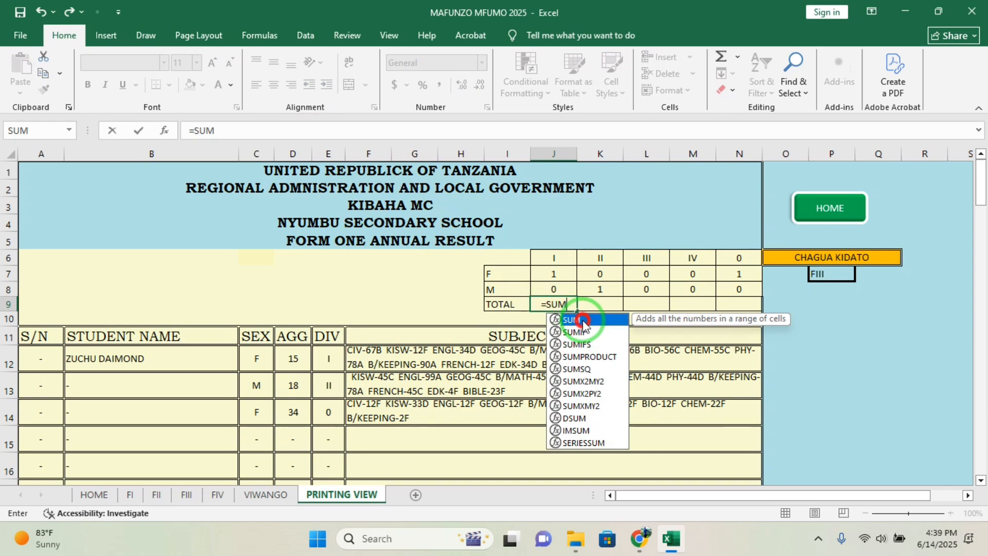
double_click(583, 321)
left_click_drag(556, 276, 558, 287)
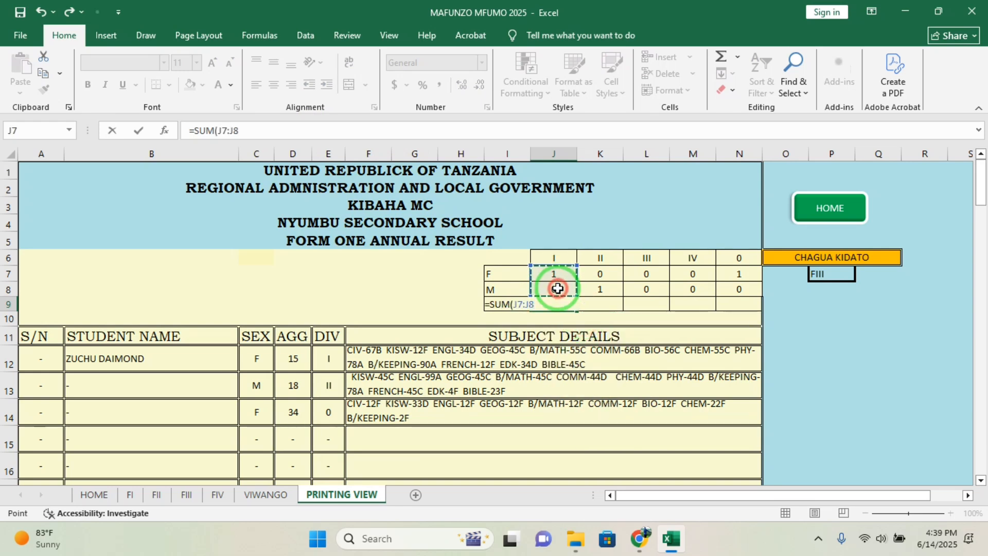
key("Return")
Fill the J9 SUM formula across the TOTAL row through N9.
left_click(569, 306)
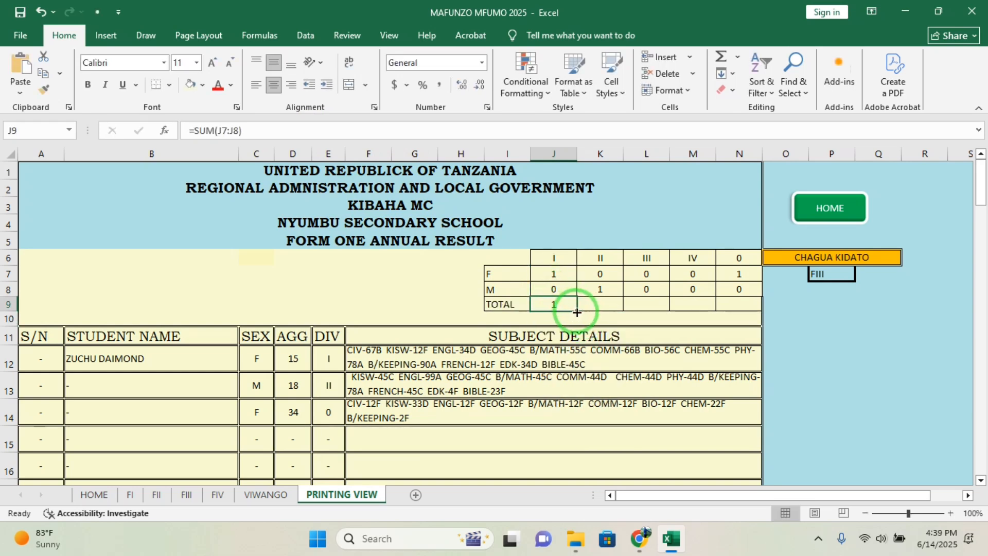
left_click_drag(578, 312, 752, 302)
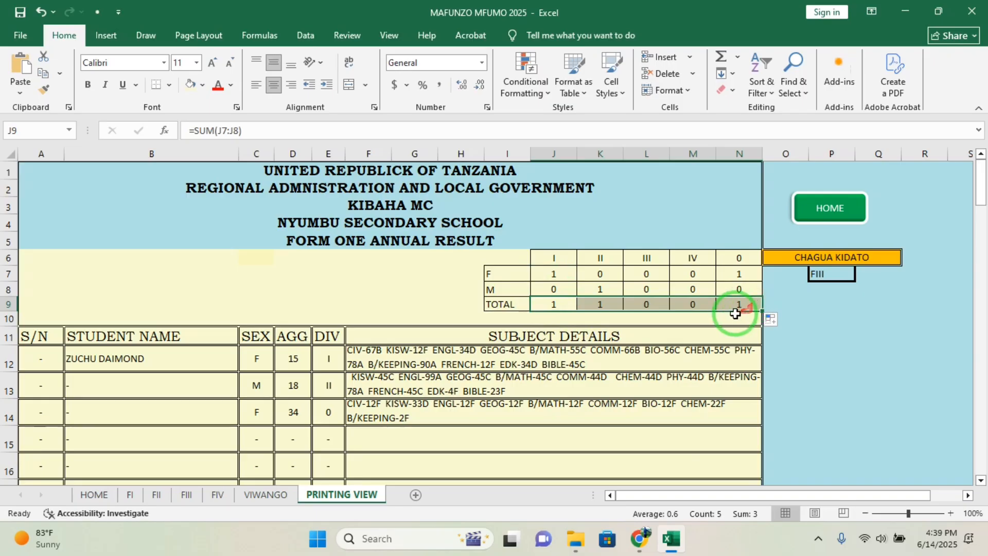
left_click(744, 304)
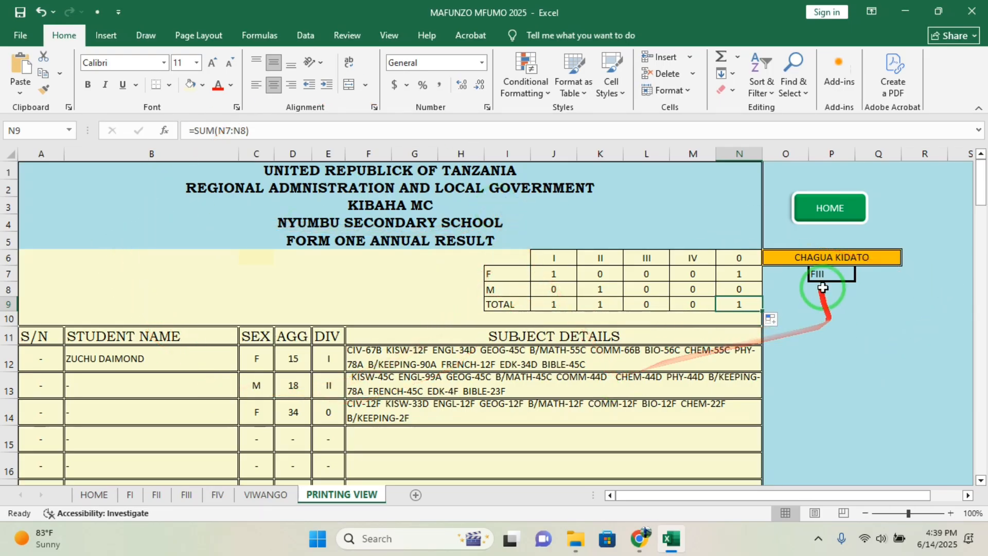
Switch the CHAGUA KIDATO class selector in P7 to FI and on to FII to test the division summary.
left_click(831, 271)
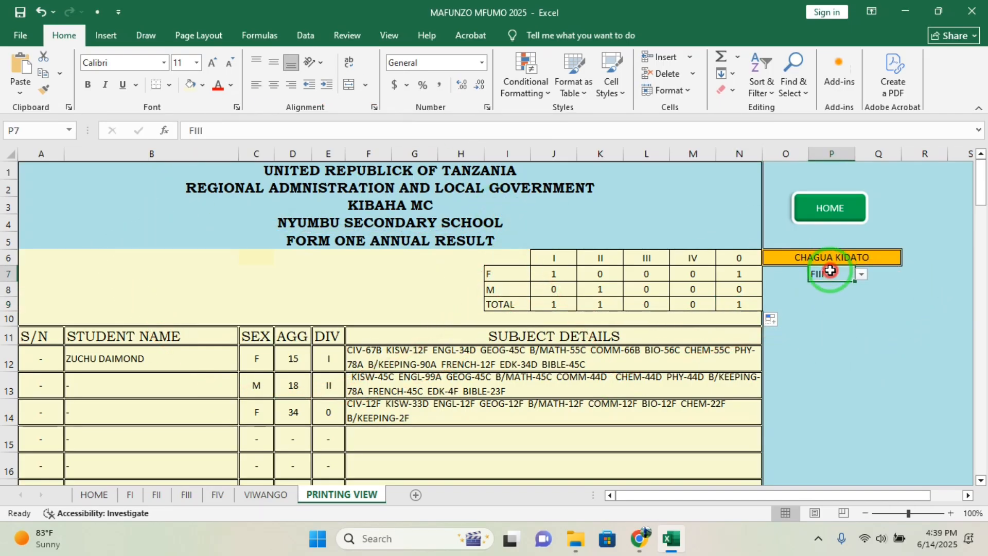
left_click(862, 276)
left_click(828, 288)
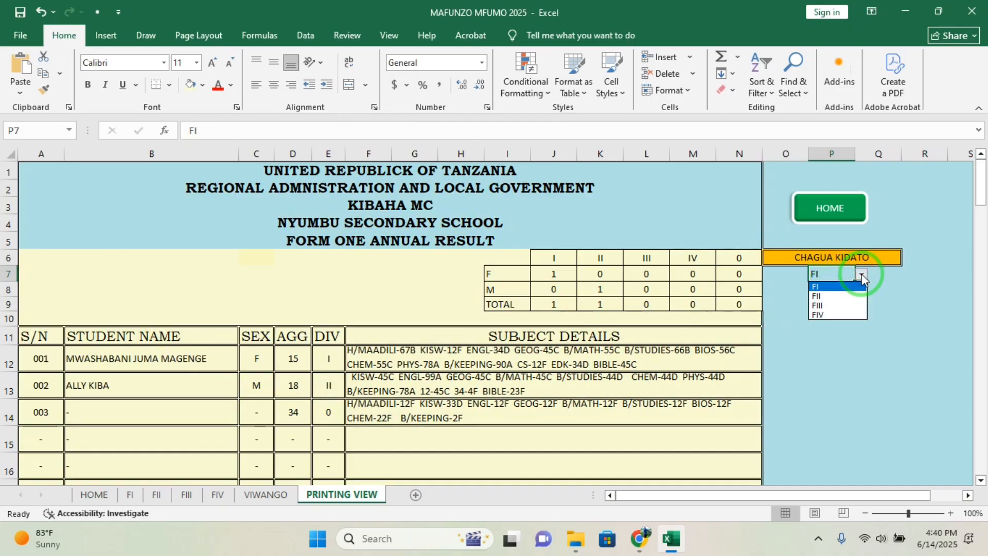
left_click(824, 296)
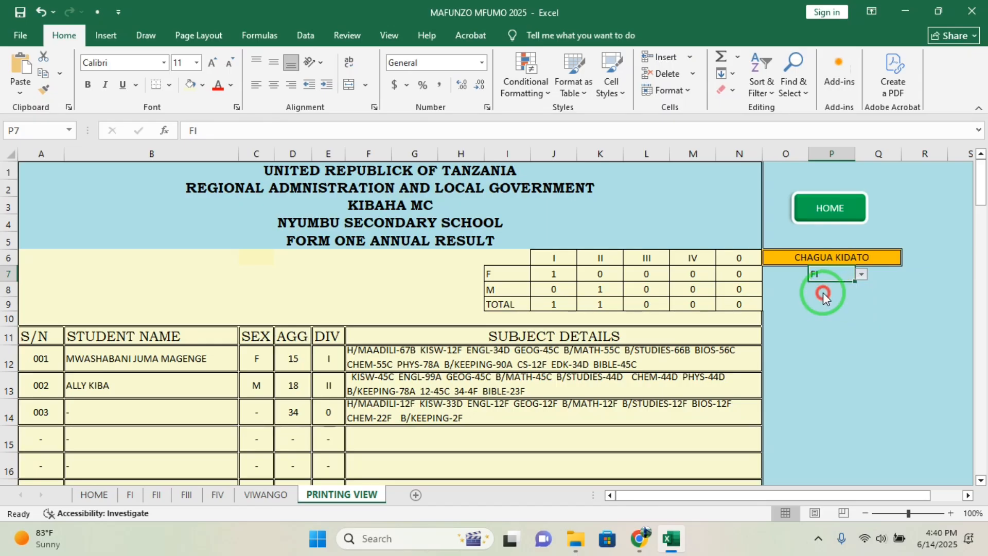
Switch the CHAGUA KIDATO class selector in P7 to FIII and on to FIV to test the division summary.
left_click(863, 275)
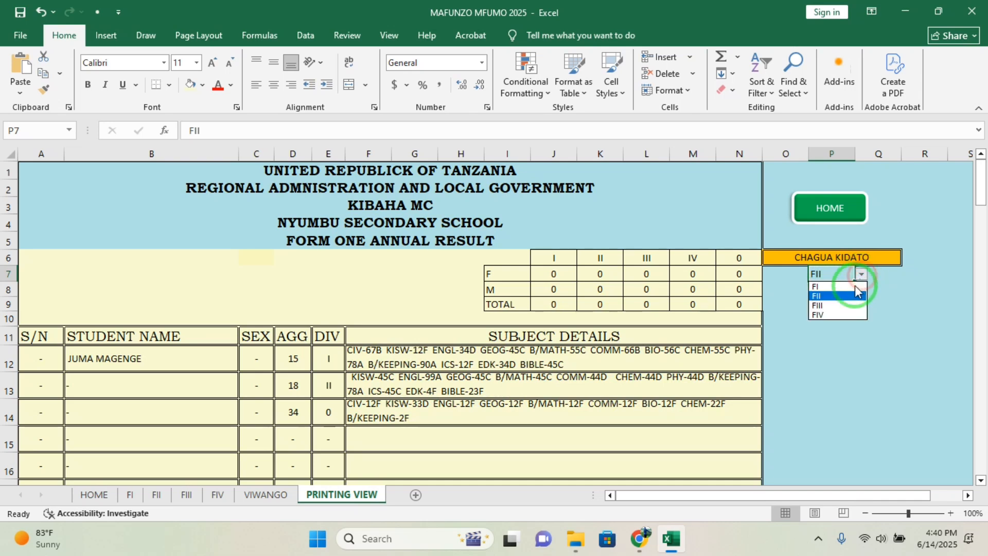
left_click(828, 306)
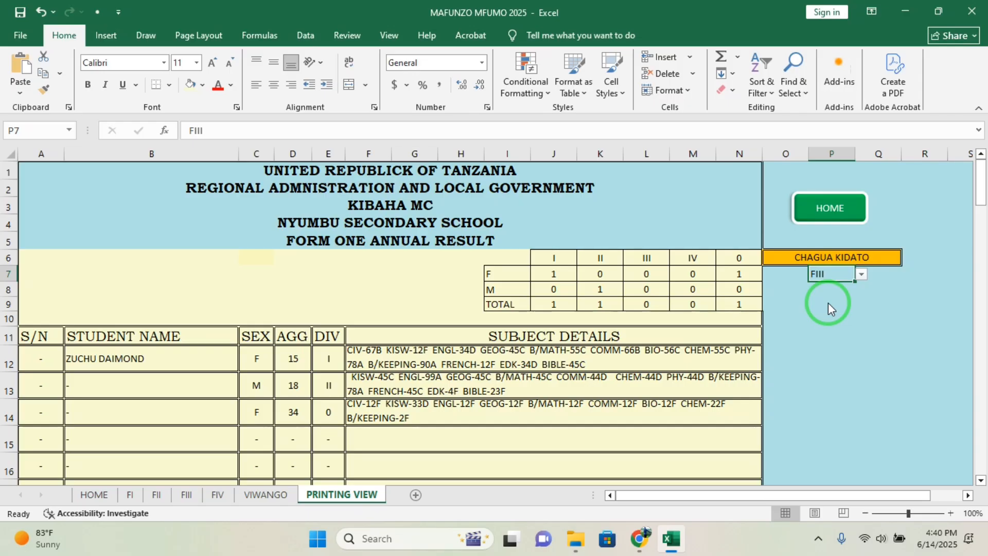
left_click(861, 276)
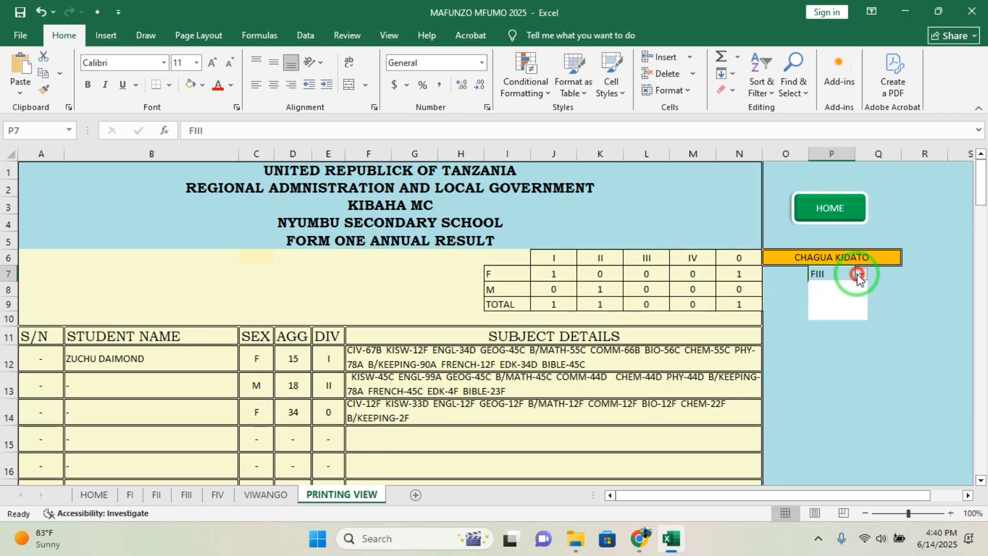
left_click(823, 316)
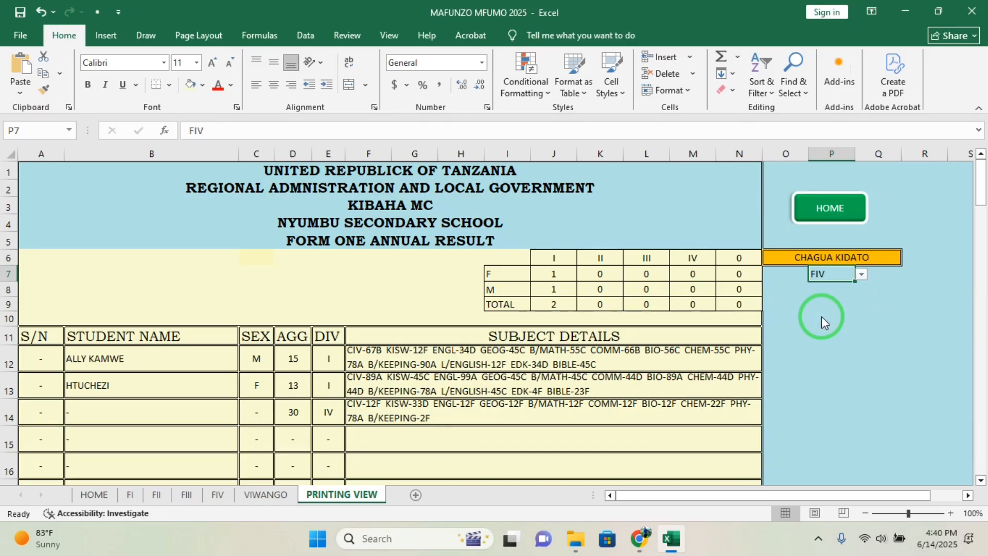
Enter F as the sex of the third student in E9 on the FIV sheet and return to PRINTING VIEW.
left_click(217, 495)
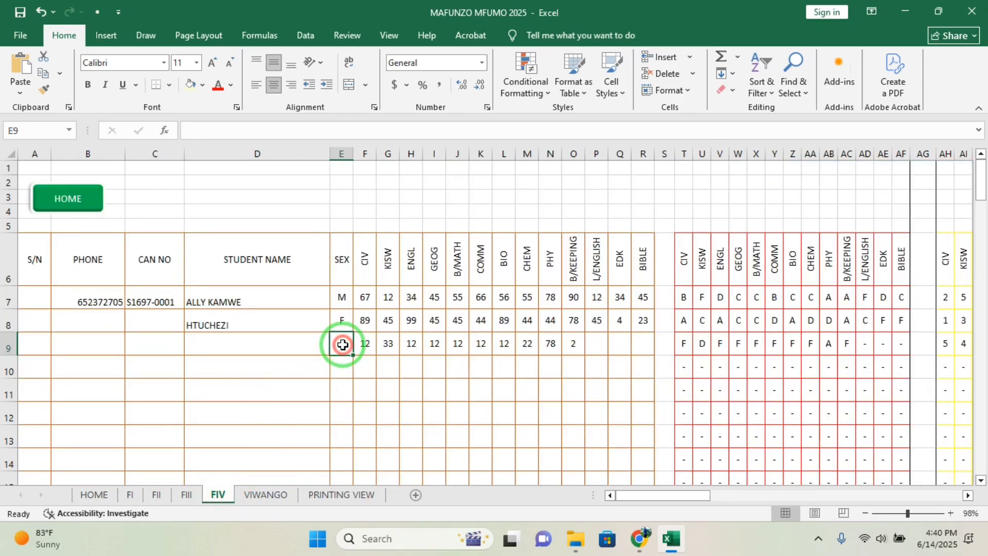
type("M")
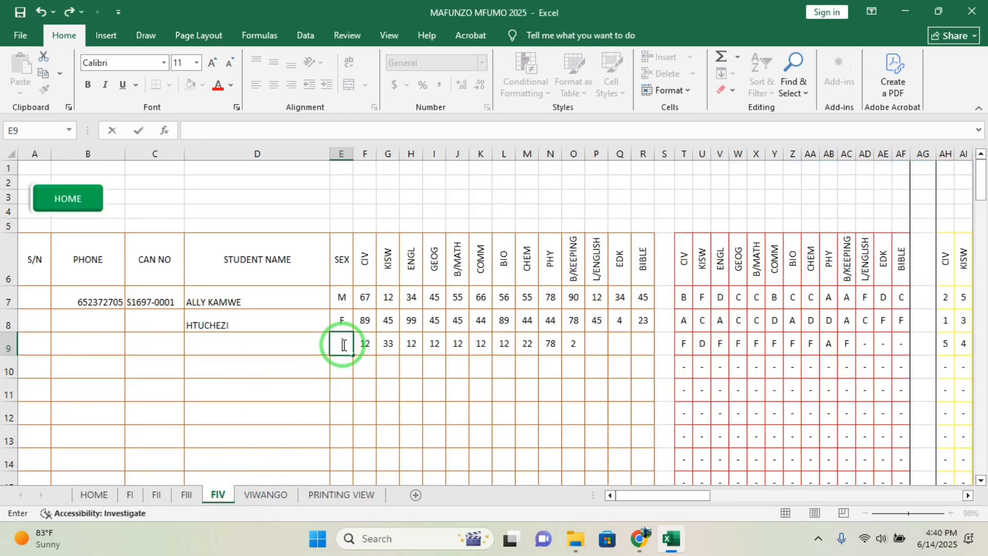
type("F")
key("Return")
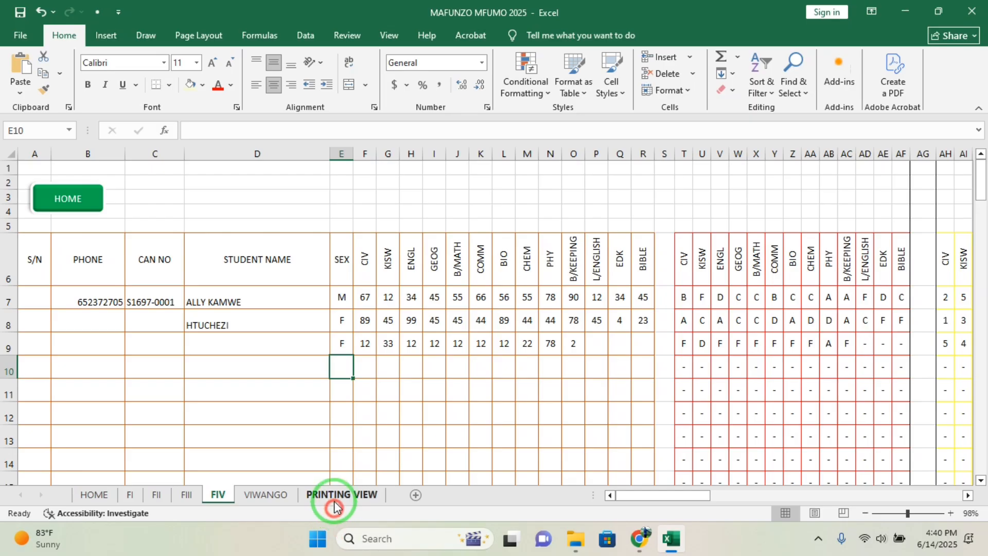
left_click(335, 504)
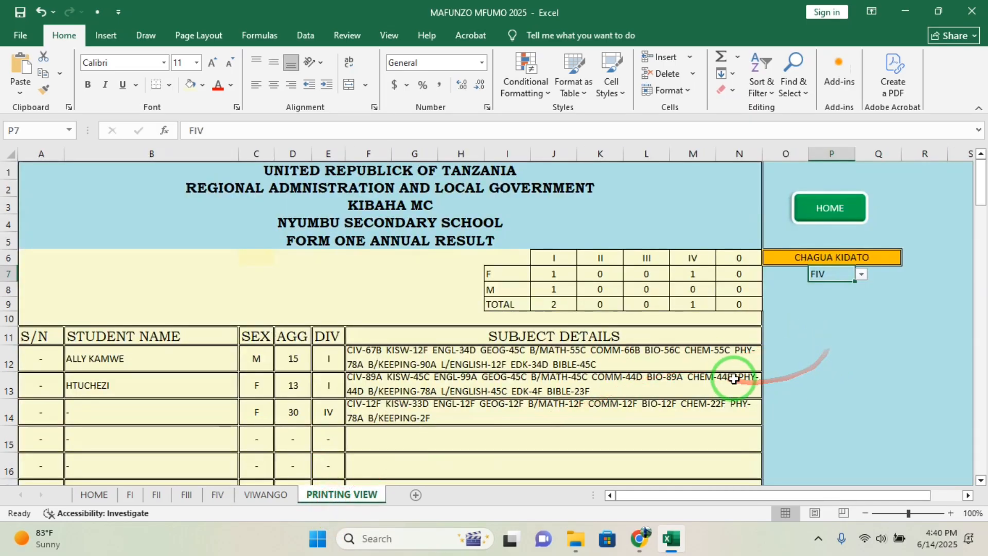
Save the PRINTING VIEW sheet as the PDF MAFUNZO MFUMO 2025 in Documents, replacing the existing file.
left_click(29, 37)
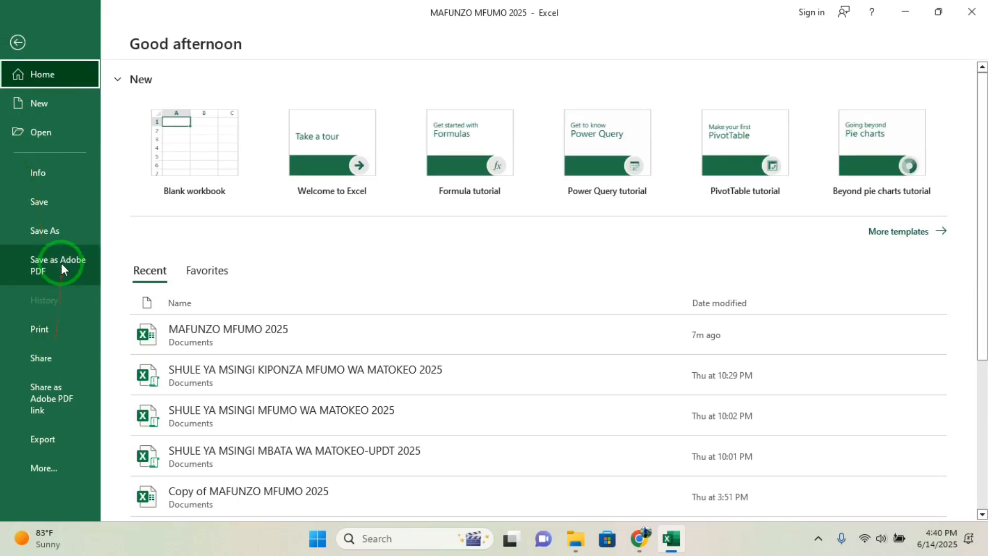
left_click(56, 230)
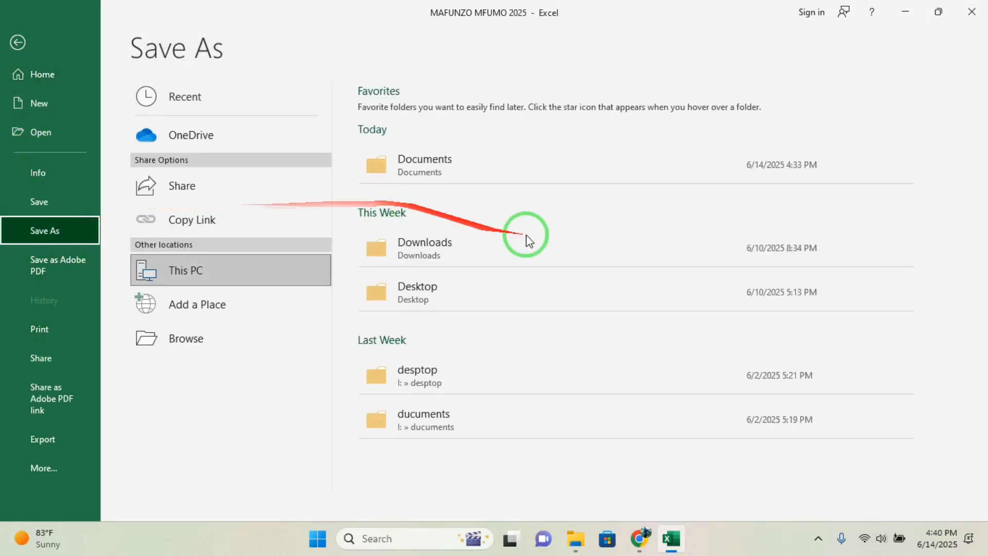
left_click(503, 173)
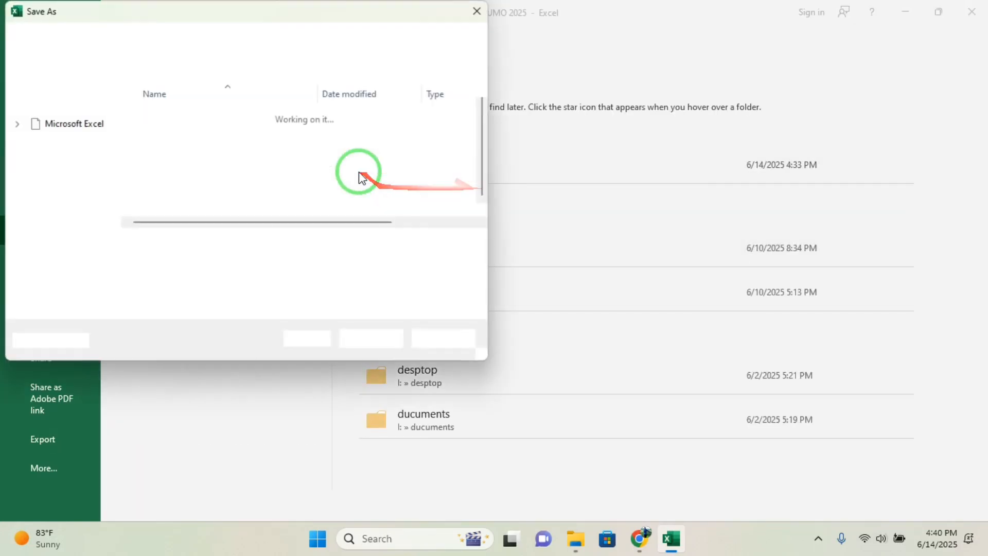
left_click(165, 261)
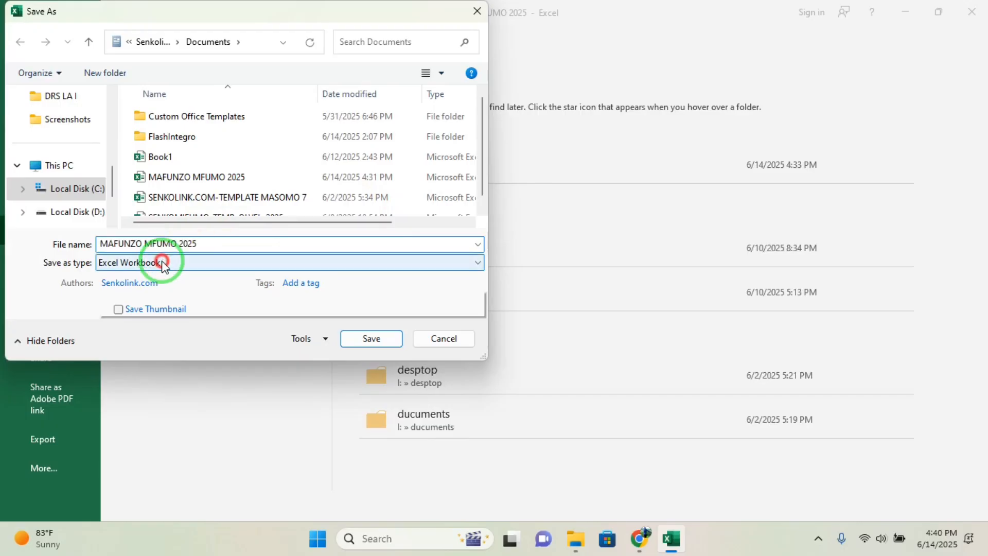
left_click(138, 277)
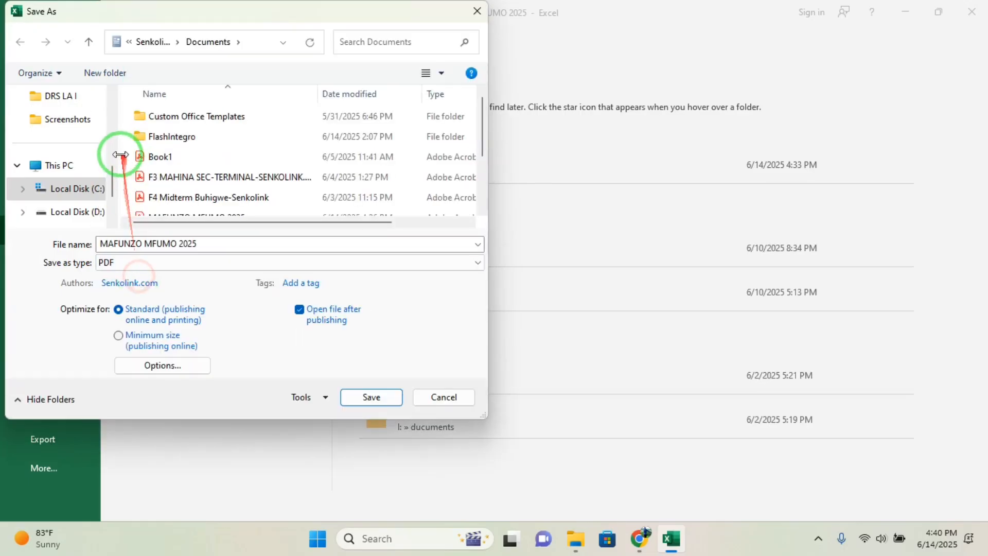
left_click_drag(112, 174, 110, 129)
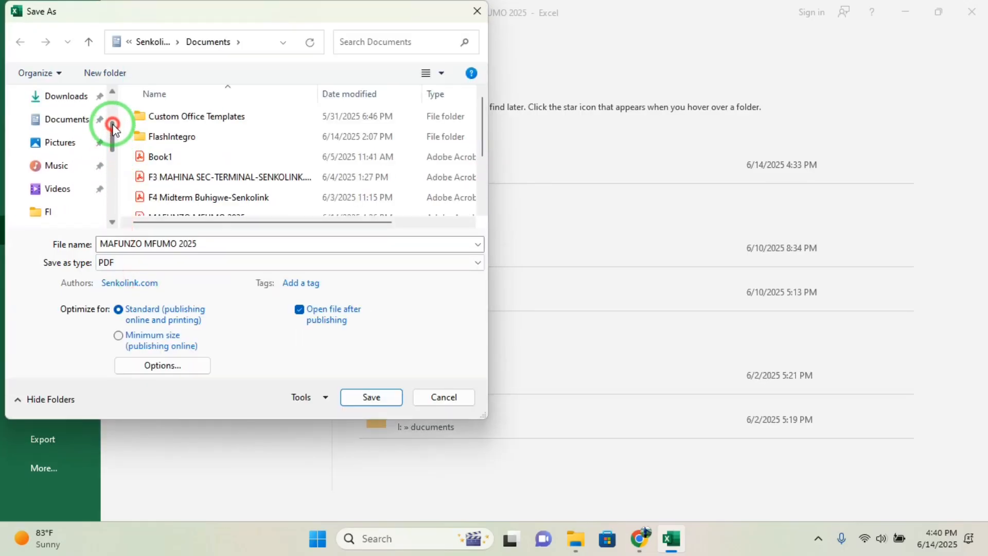
left_click(77, 124)
left_click(365, 397)
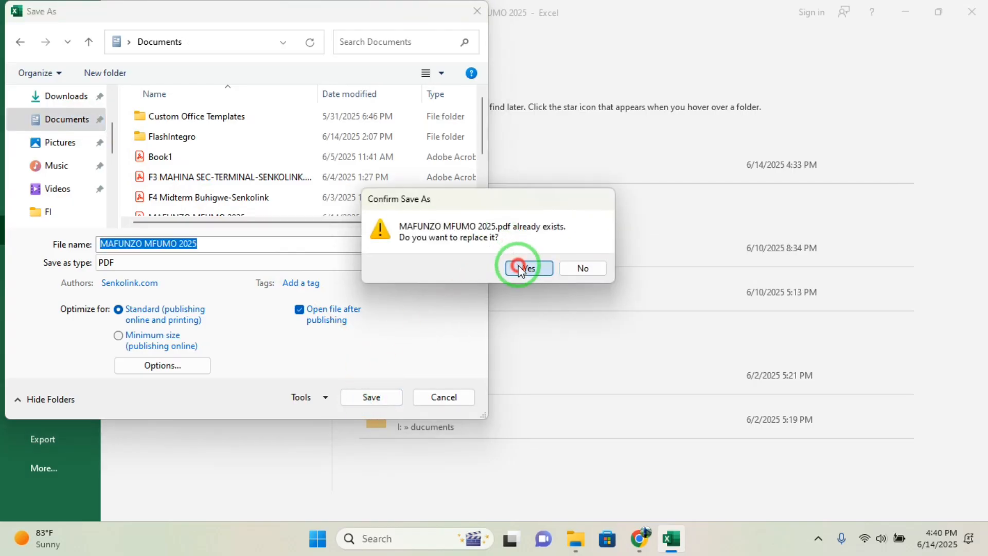
left_click(521, 268)
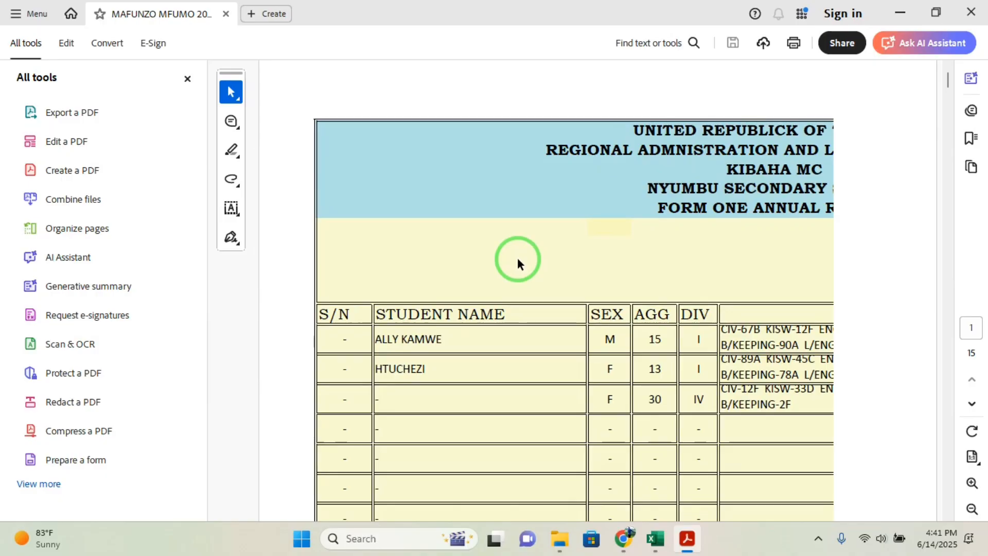
Examine how the results table is laid out across the pages of the exported PDF in Acrobat.
left_click(935, 13)
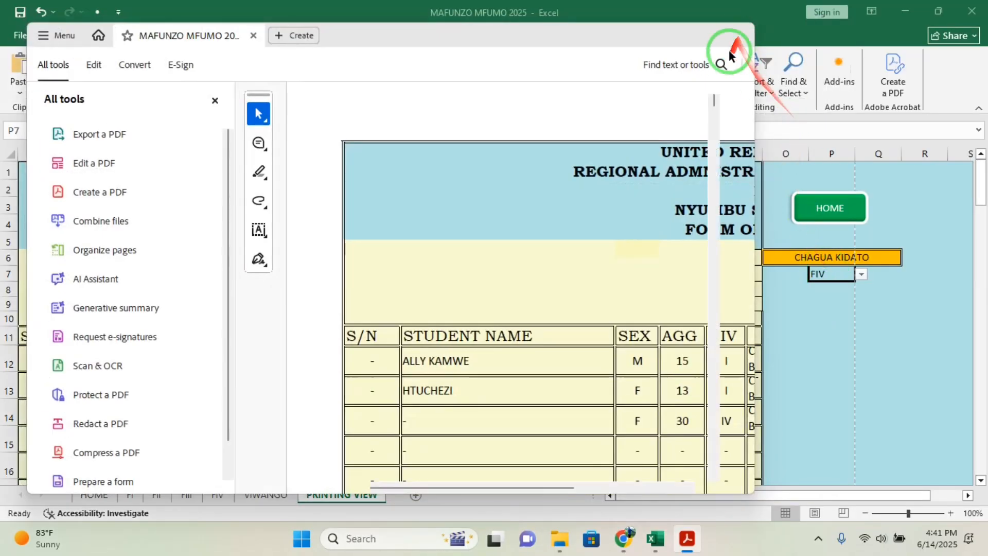
left_click(699, 34)
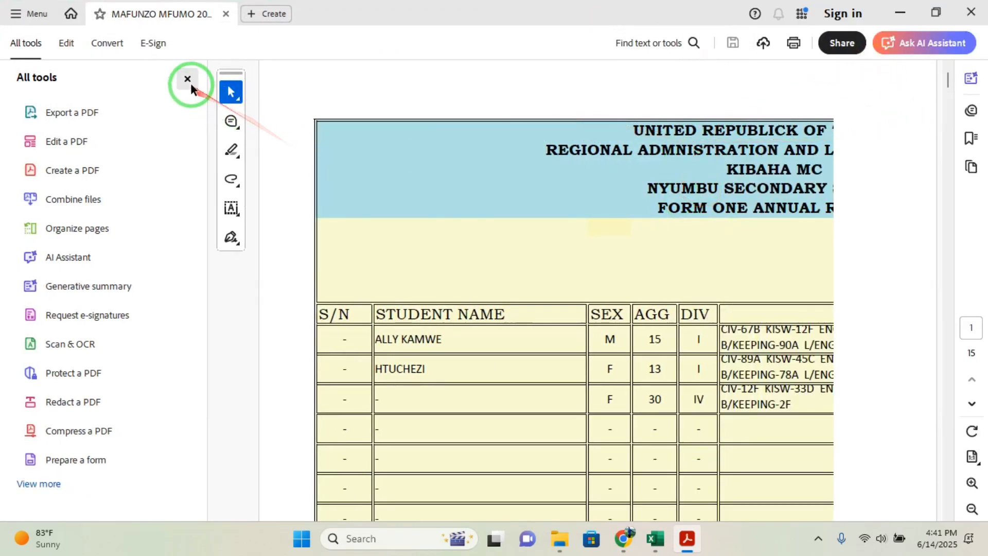
left_click(187, 81)
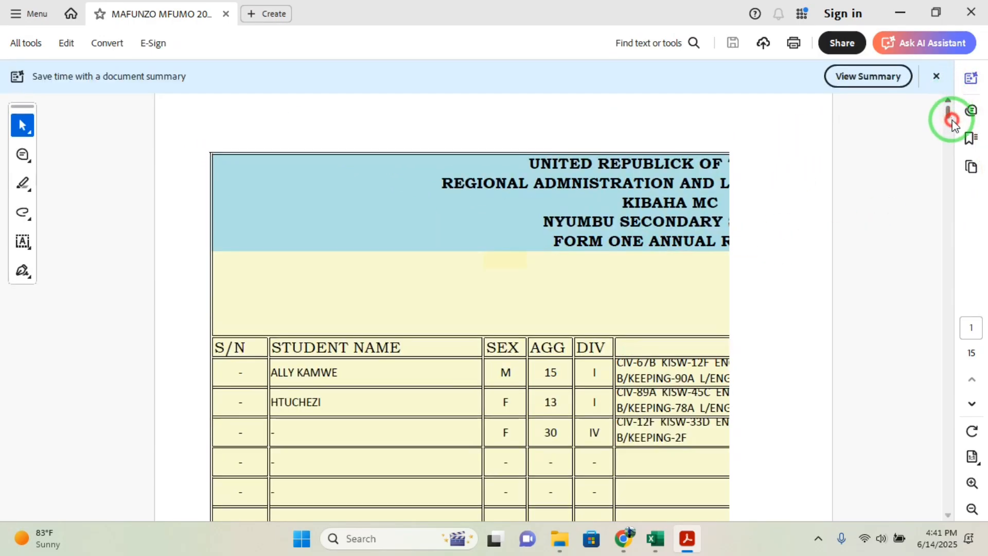
scroll(953, 123, "down", 20)
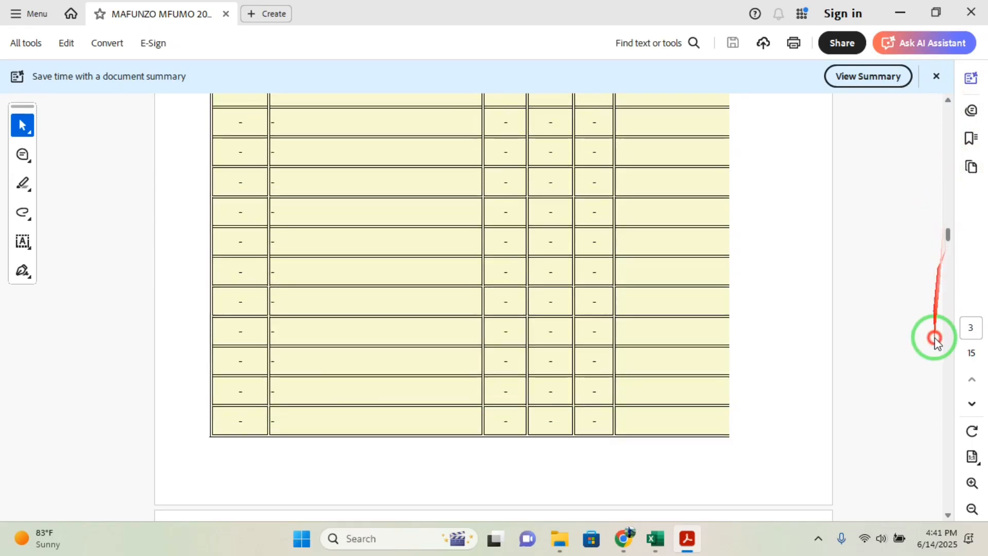
left_click_drag(935, 342, 949, 360)
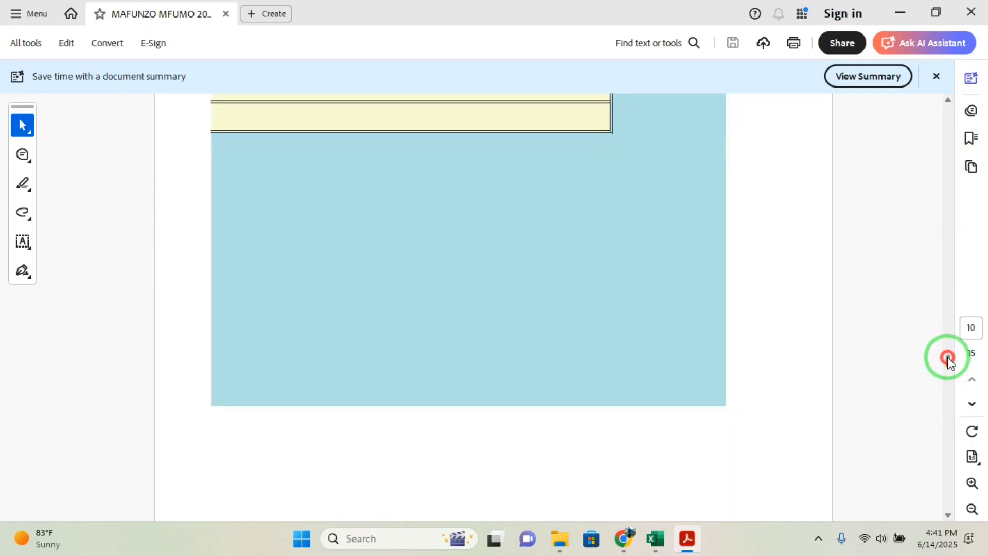
left_click_drag(948, 304, 950, 91)
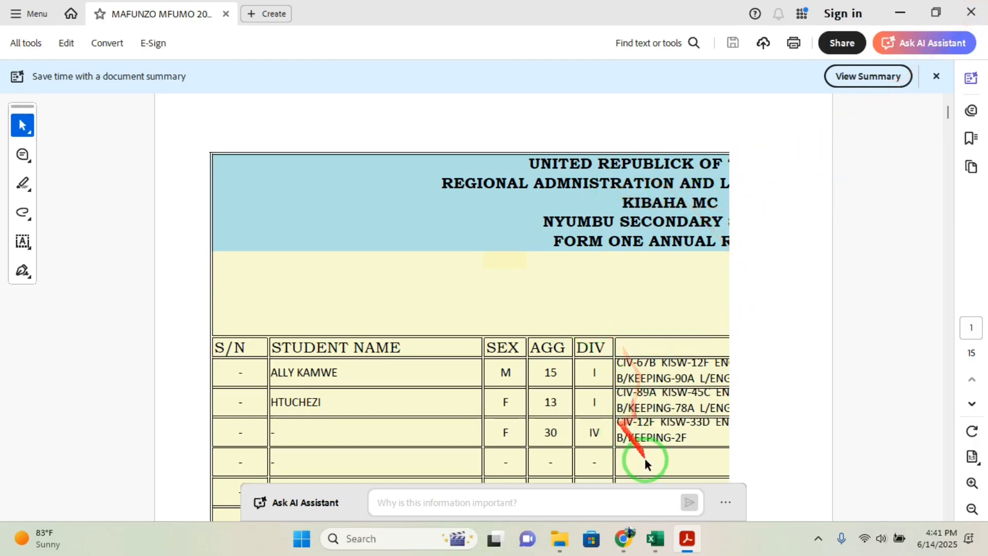
Switch back to Excel and use Page Break Preview to end the print area at column N, with columns A to N on one page width.
left_click(655, 545)
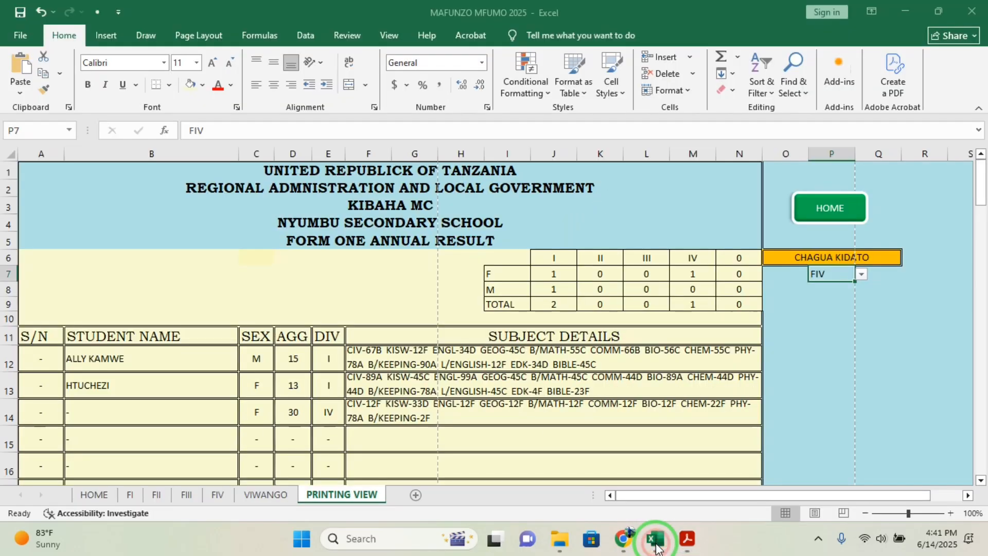
left_click(389, 38)
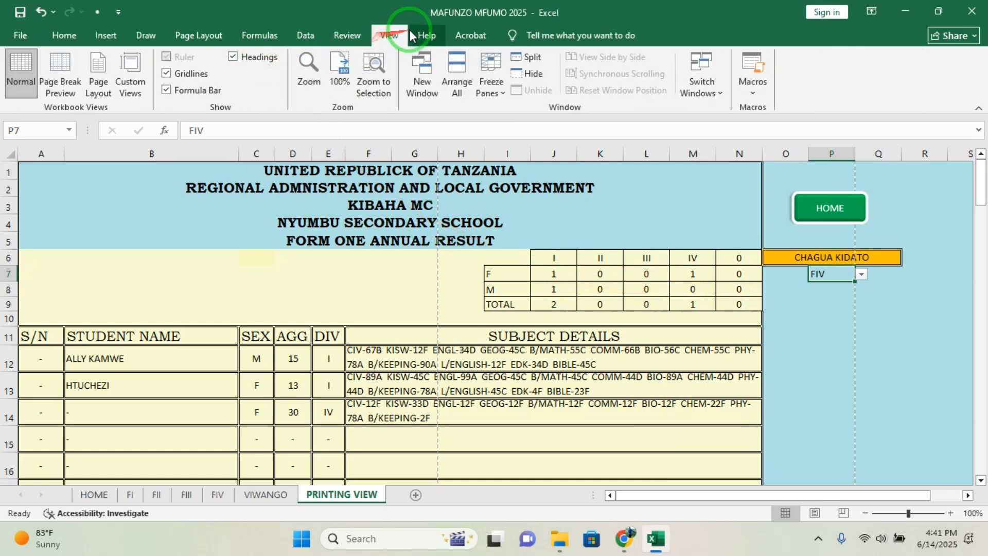
left_click(59, 77)
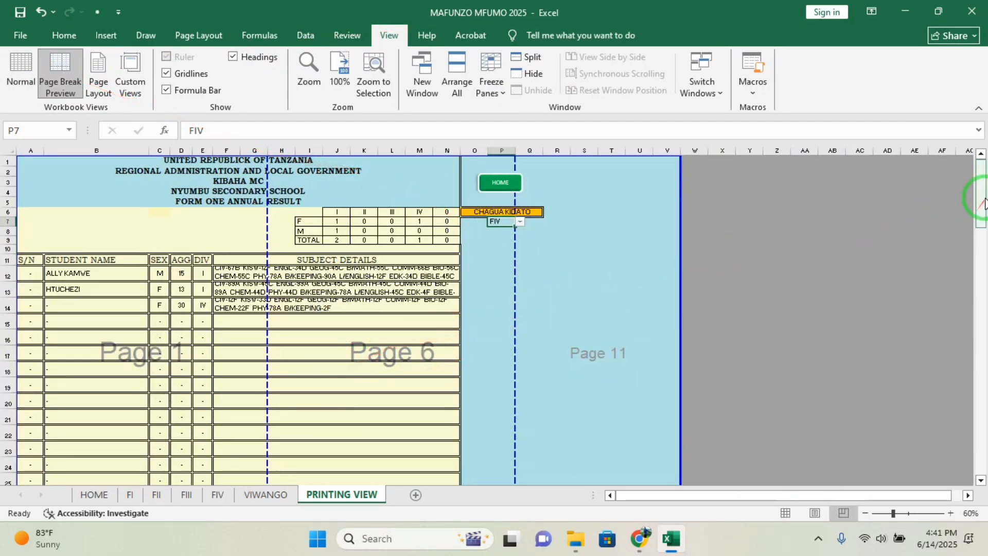
left_click_drag(984, 201, 981, 98)
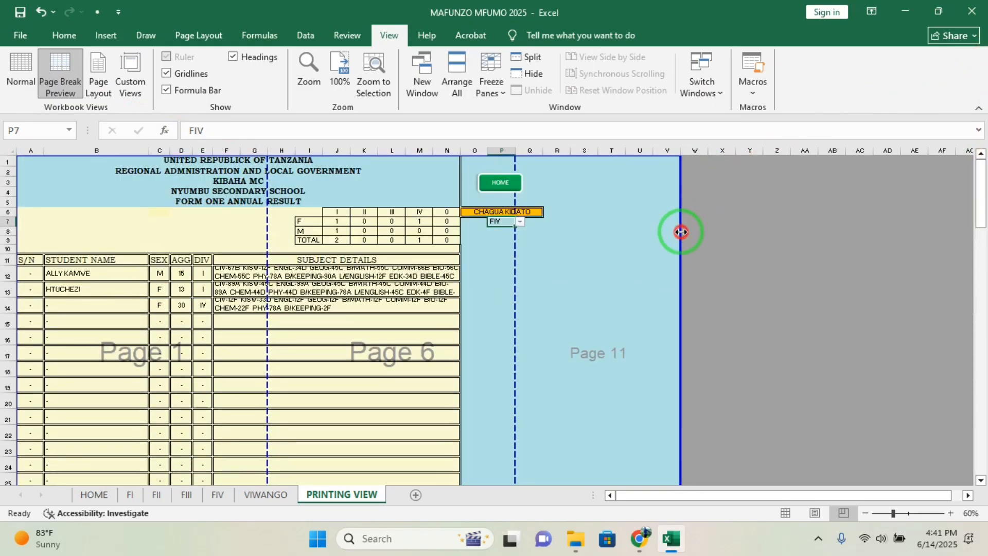
left_click_drag(681, 231, 461, 254)
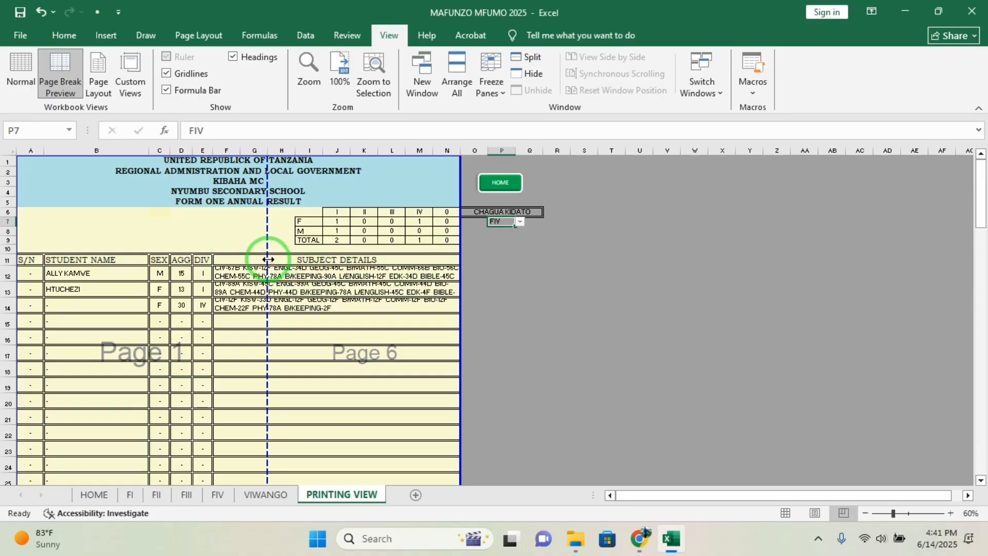
left_click_drag(268, 259, 468, 235)
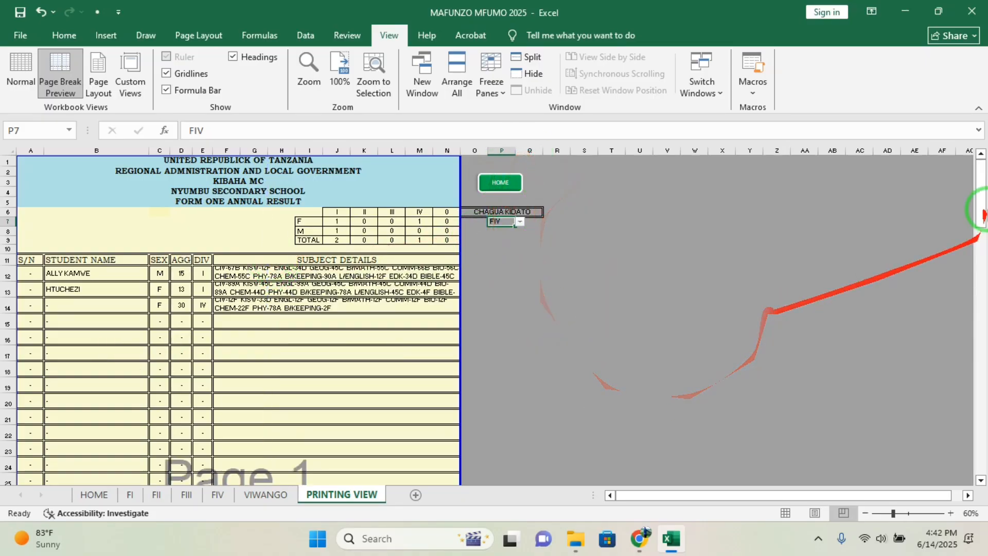
Raise the print area's bottom edge to the end of the table at row 111 and return to Normal view.
left_click_drag(983, 195, 983, 451)
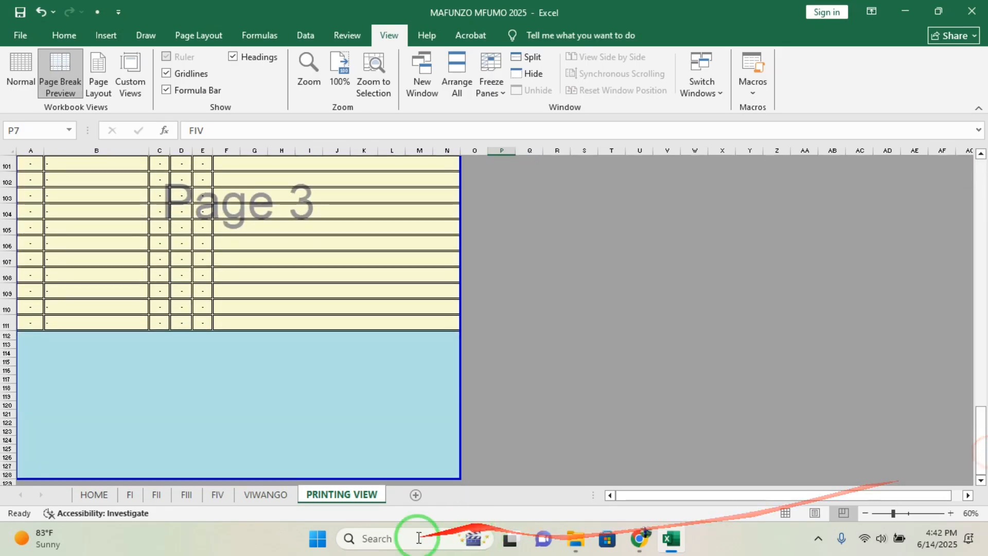
left_click_drag(287, 478, 263, 331)
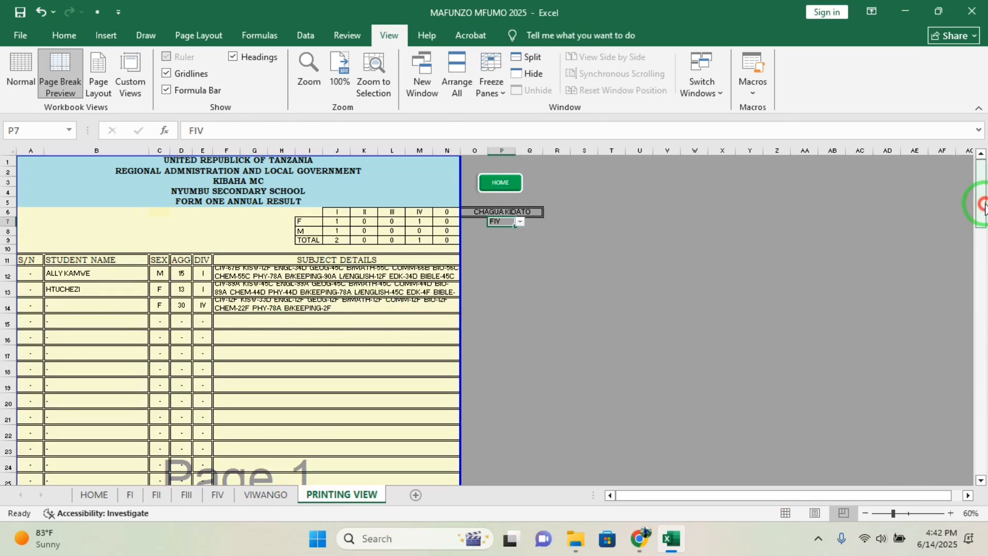
left_click_drag(984, 205, 984, 200)
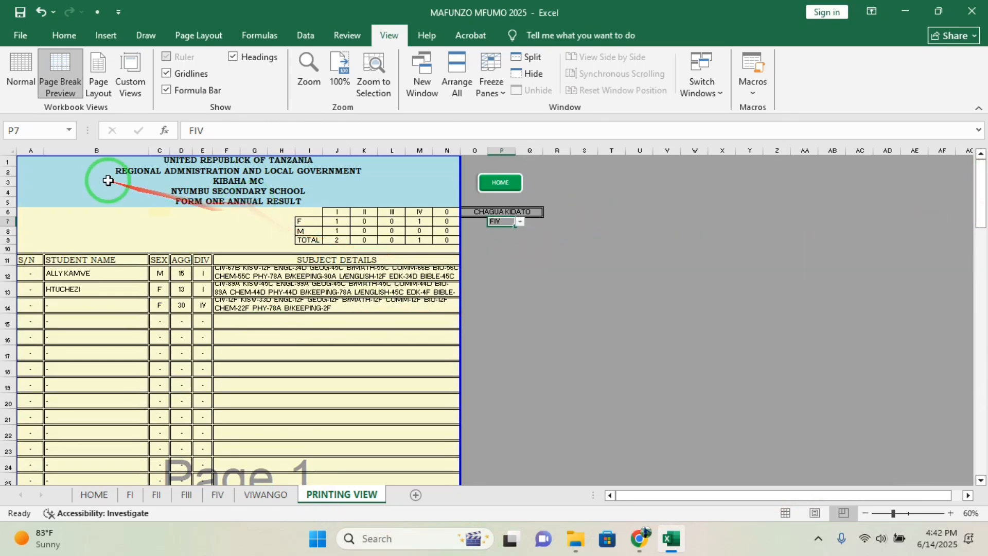
left_click(21, 77)
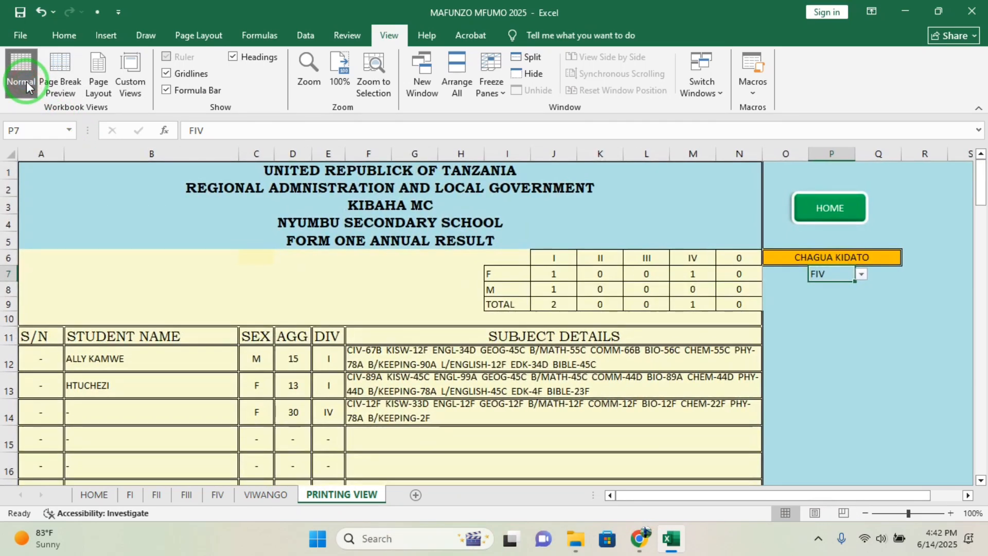
Save the PRINTING VIEW sheet as the PDF MAFUNZO MFUMO 2025 in Documents, replacing the existing file, and check its pages in Acrobat.
left_click(30, 36)
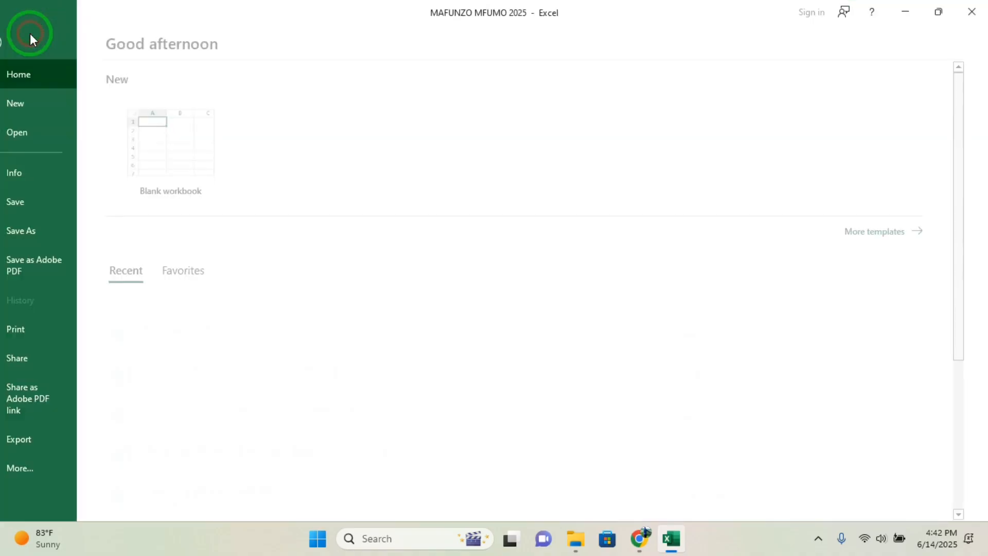
left_click(48, 240)
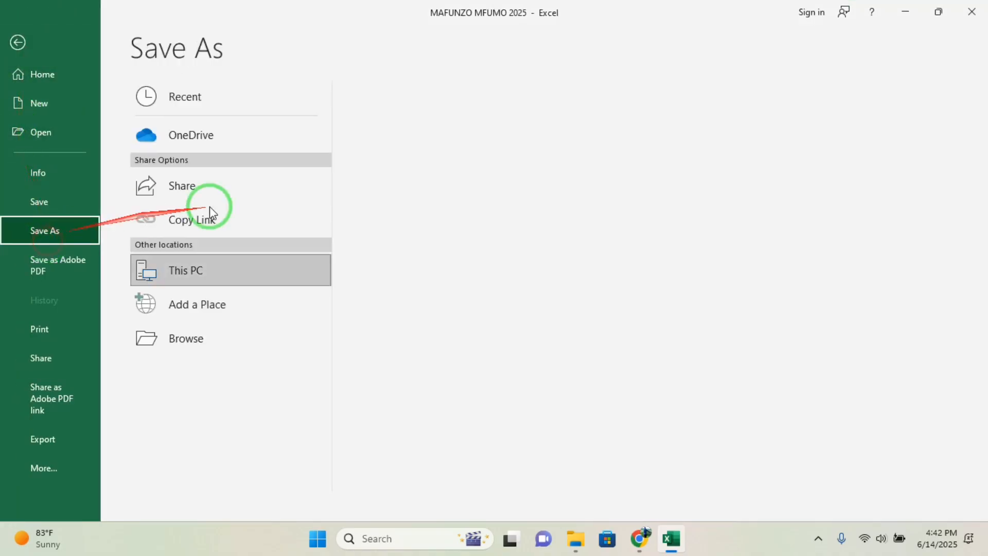
left_click(422, 173)
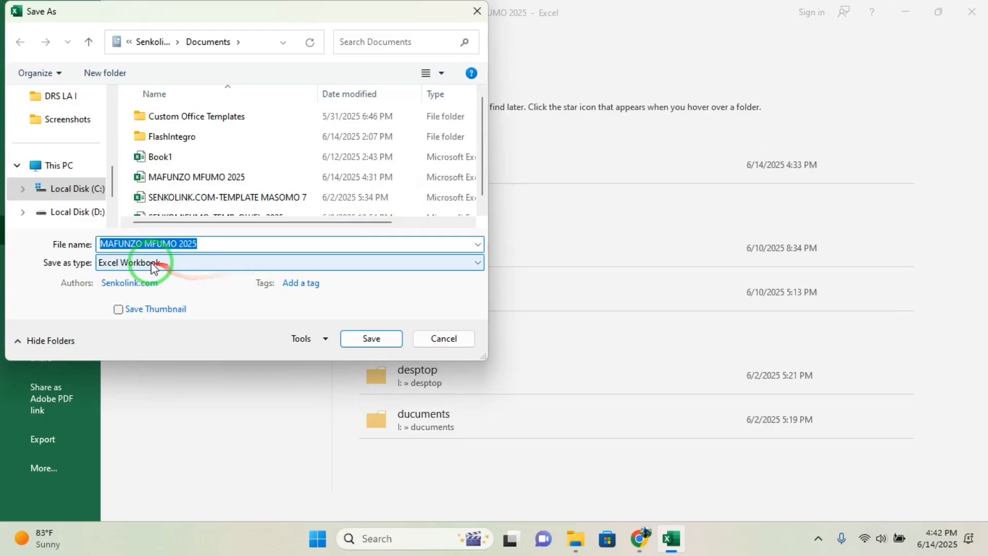
left_click(154, 267)
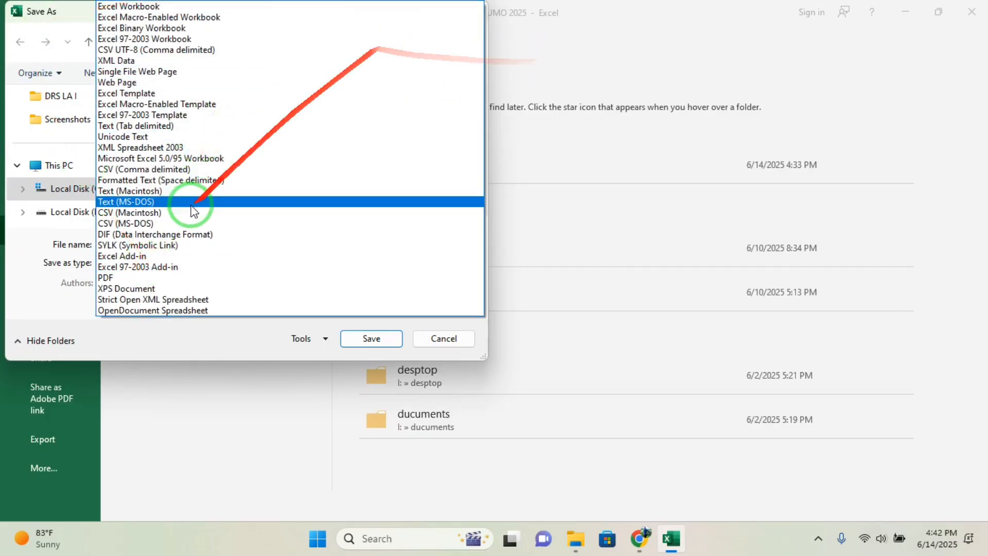
left_click(173, 277)
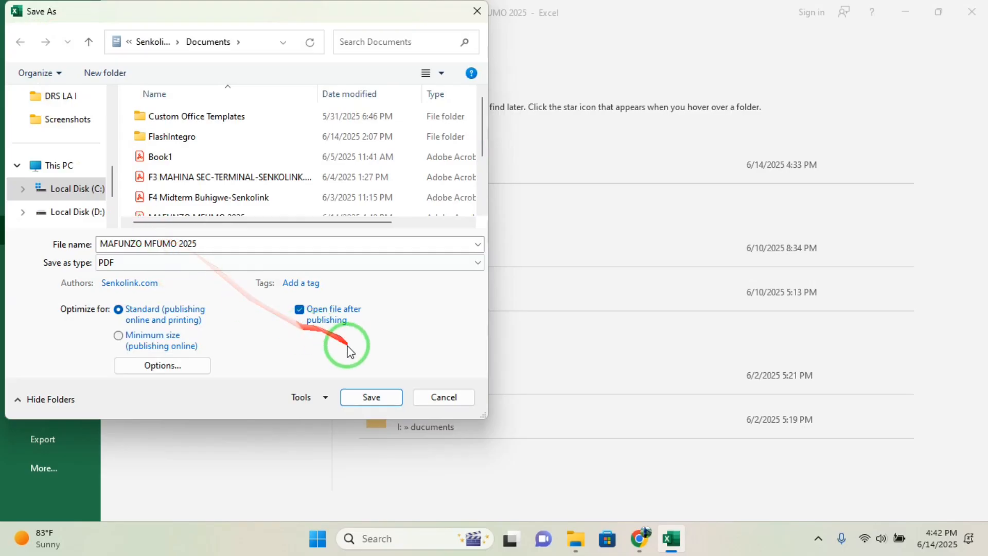
left_click(369, 397)
left_click(518, 273)
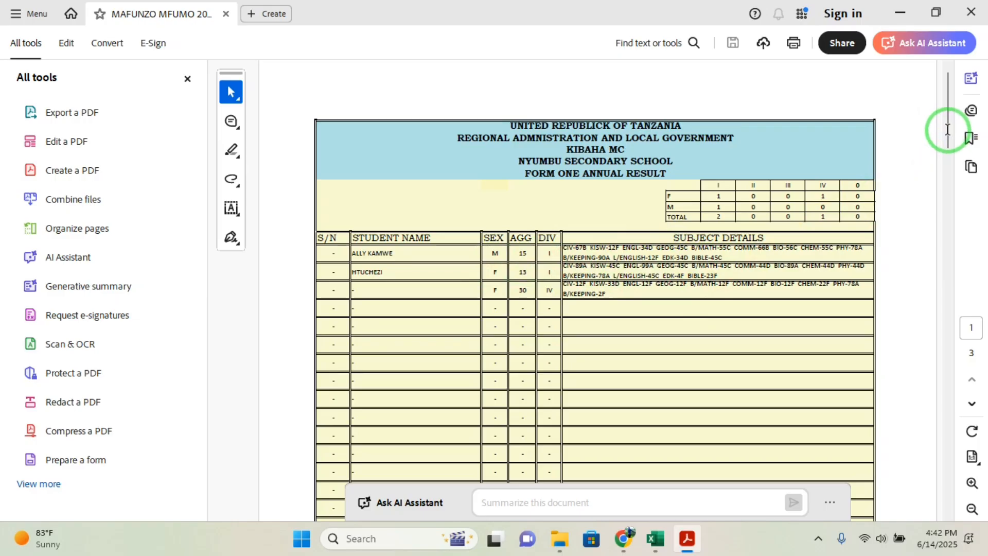
left_click_drag(951, 93, 954, 170)
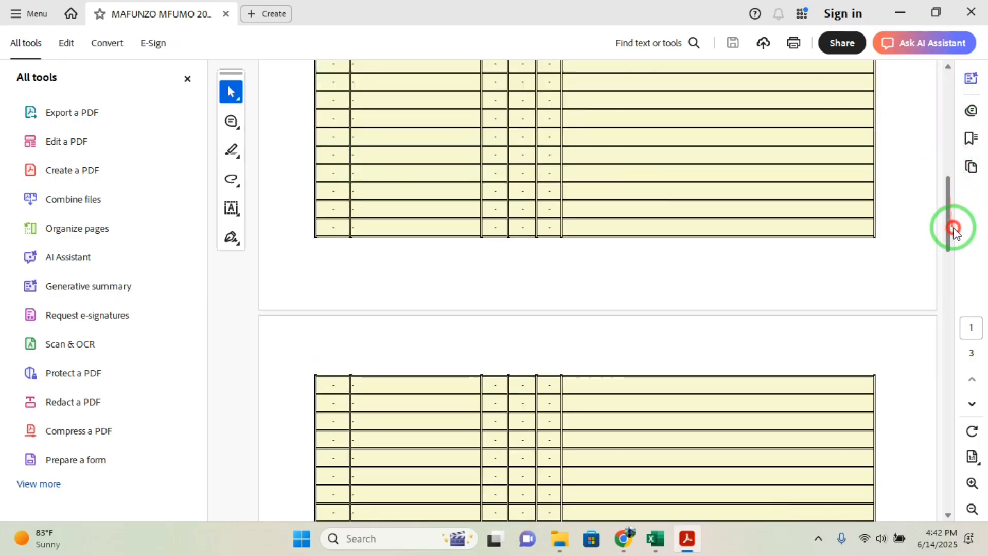
left_click(950, 298)
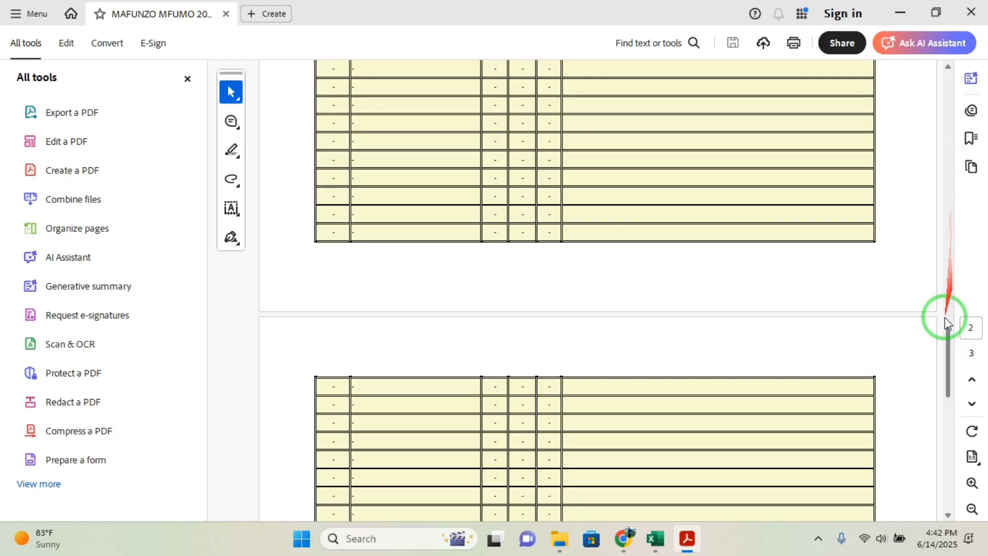
left_click(950, 391)
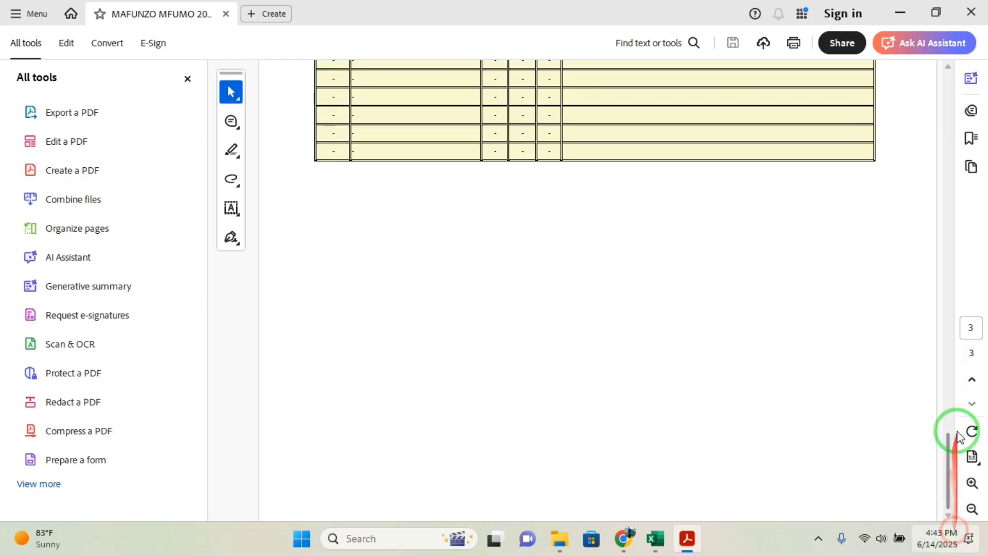
Switch back to Excel, middle-align the subject details vertically from row 12 to row 111, and save the workbook.
left_click(655, 538)
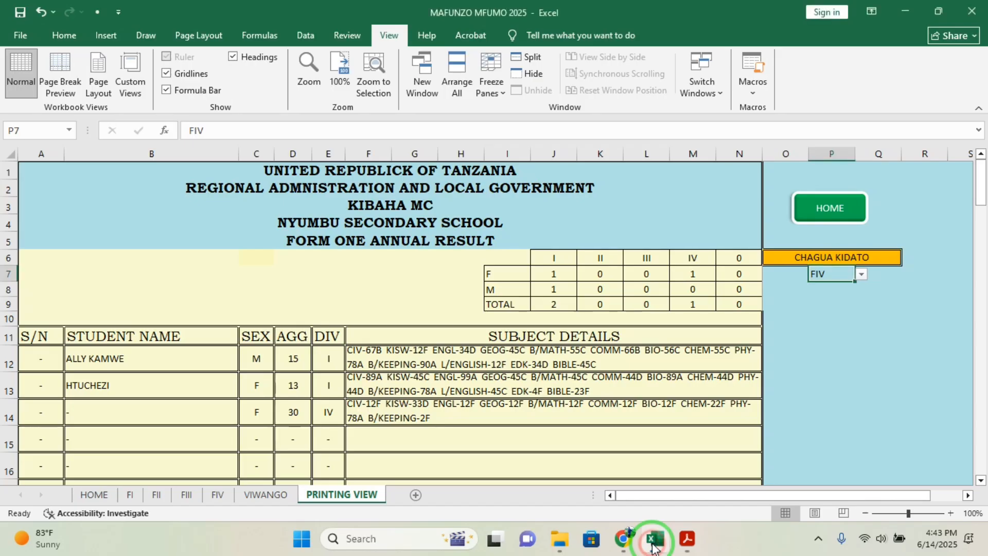
left_click(518, 362)
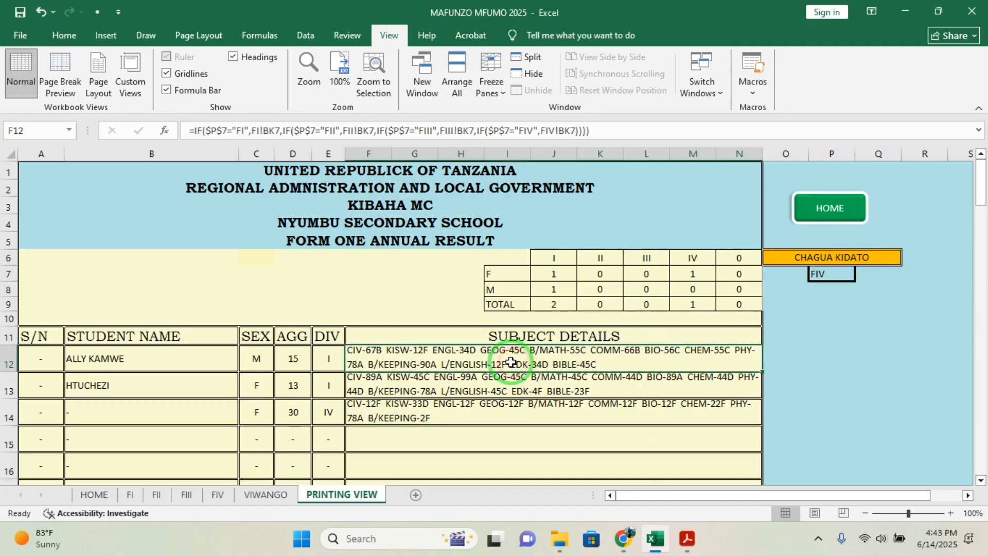
left_click(66, 36)
left_click(274, 63)
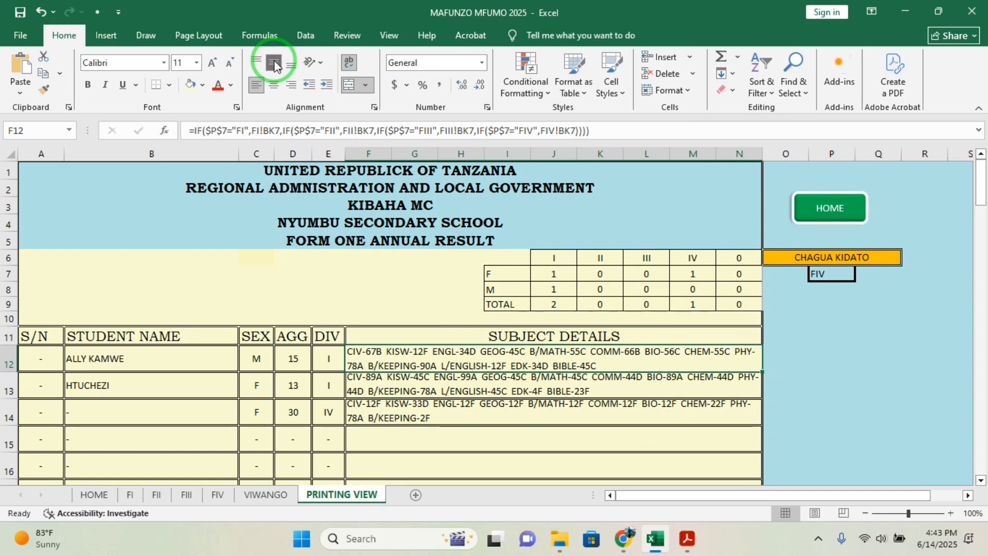
left_click(193, 356)
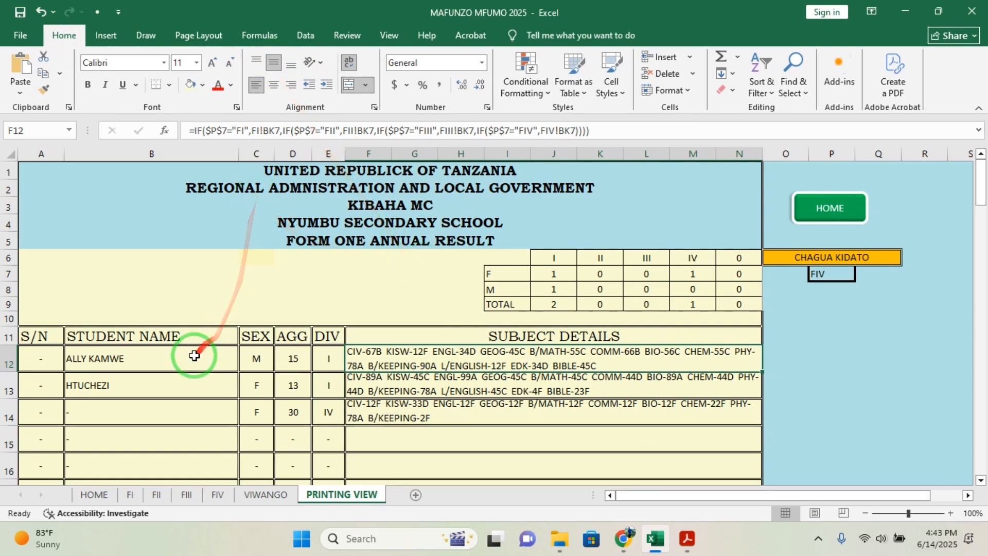
left_click_drag(371, 358, 562, 453)
left_click(276, 66)
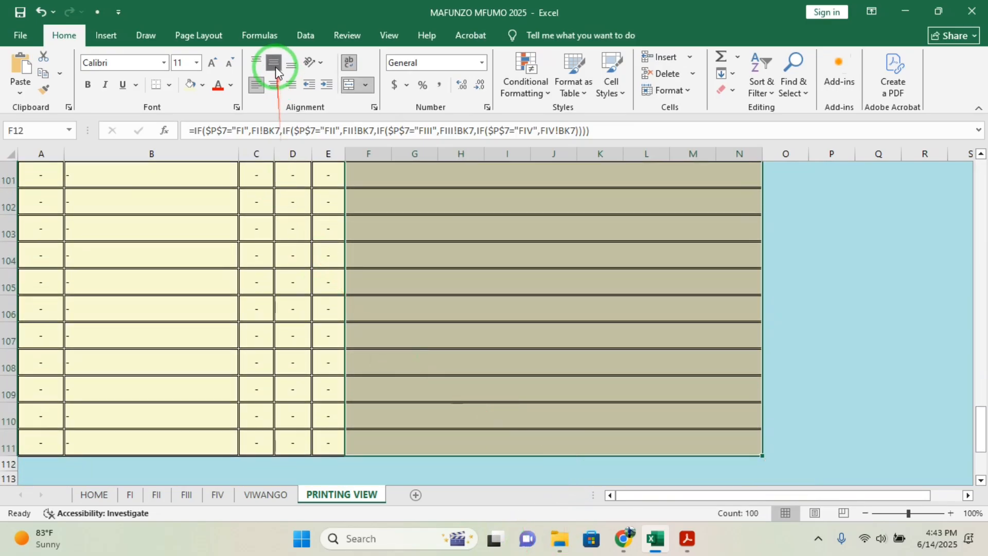
left_click(276, 66)
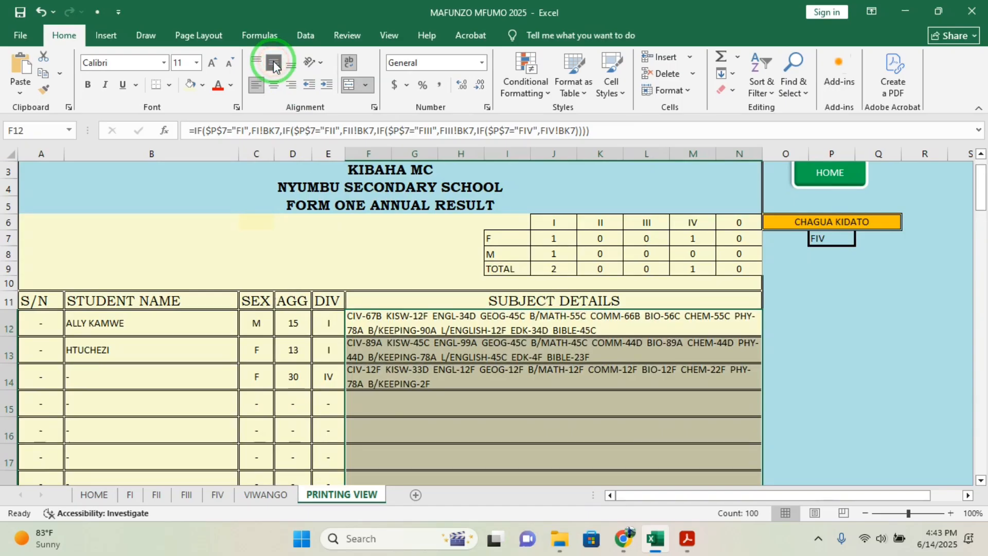
left_click(20, 11)
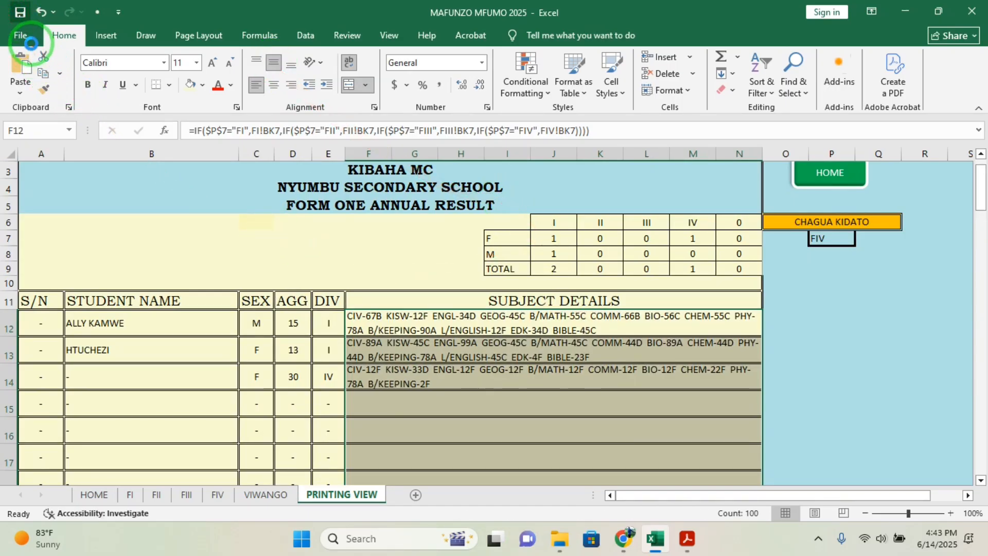
Set up a copy of the sheet in Documents with PDF as the file type, keeping the name MAFUNZO MFUMO 2025.
left_click(21, 36)
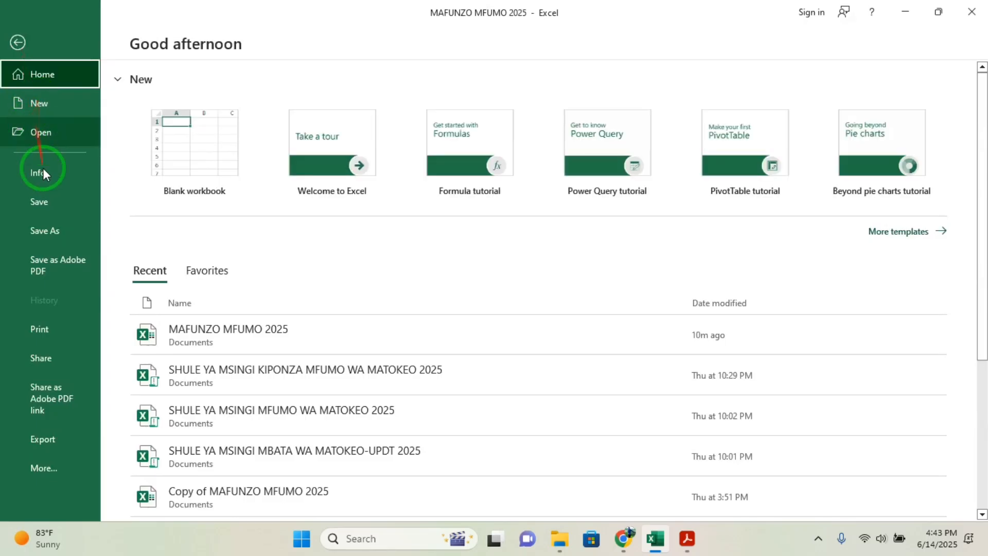
left_click(54, 231)
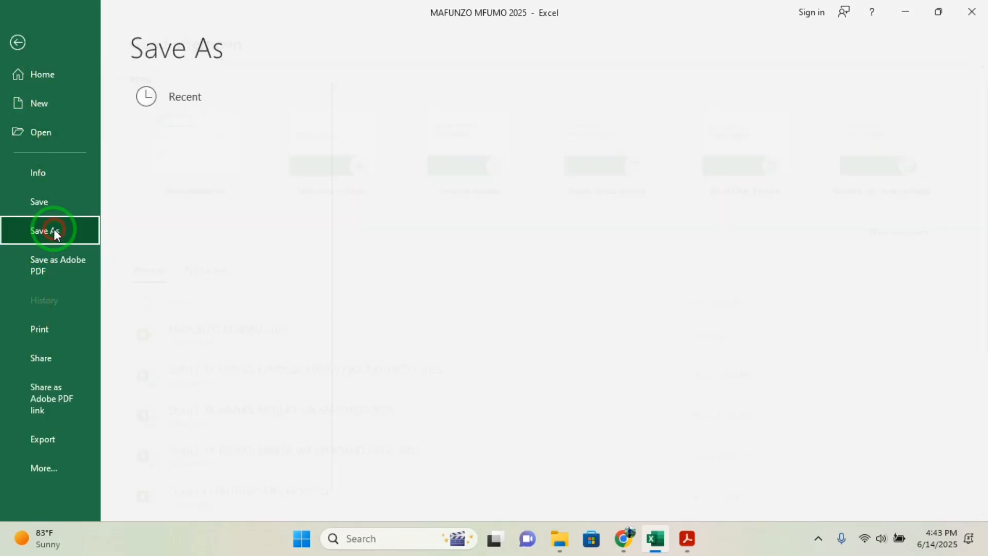
left_click(274, 277)
left_click(488, 170)
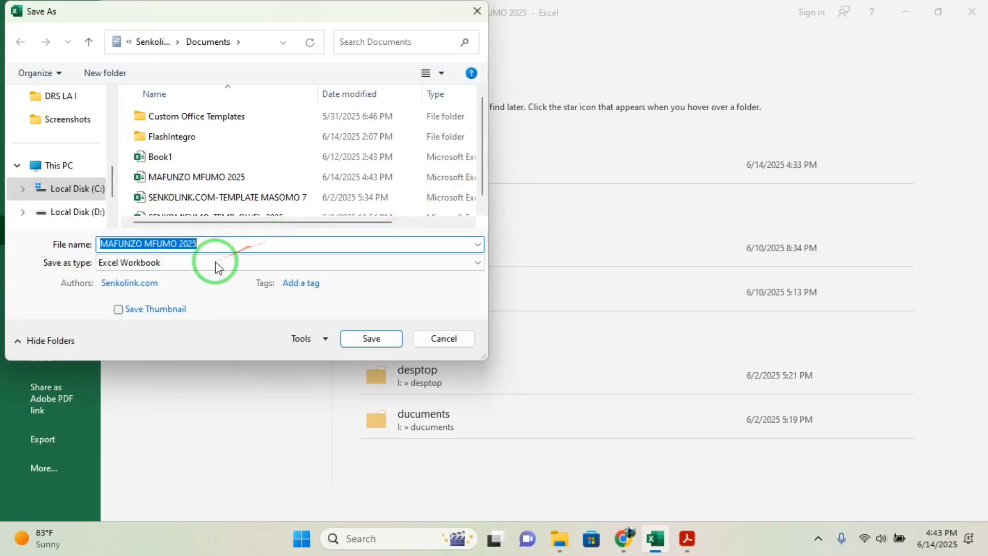
left_click(205, 262)
left_click(169, 278)
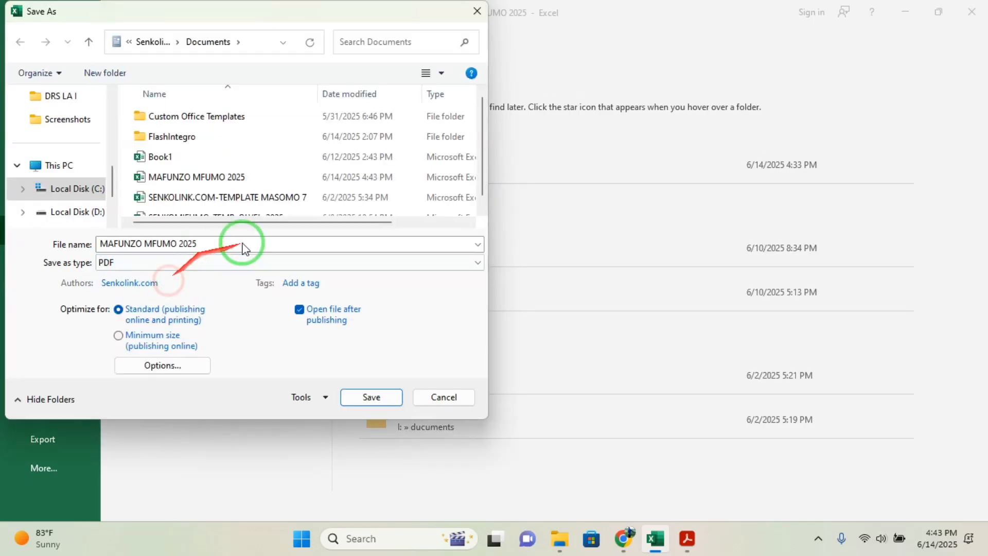
Try to replace the existing MAFUNZO MFUMO 2025 PDF, and retry after reselecting the Documents folder.
left_click(359, 393)
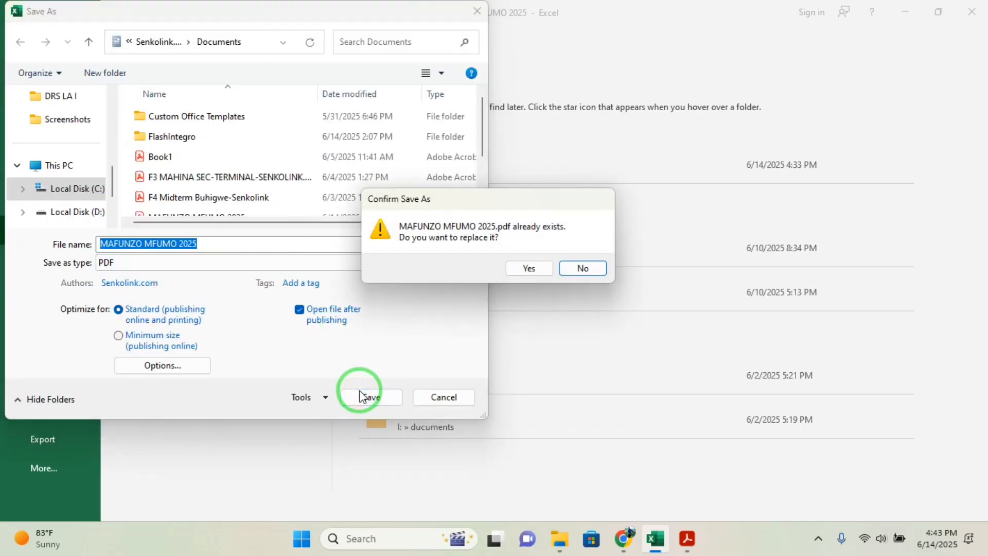
left_click(520, 268)
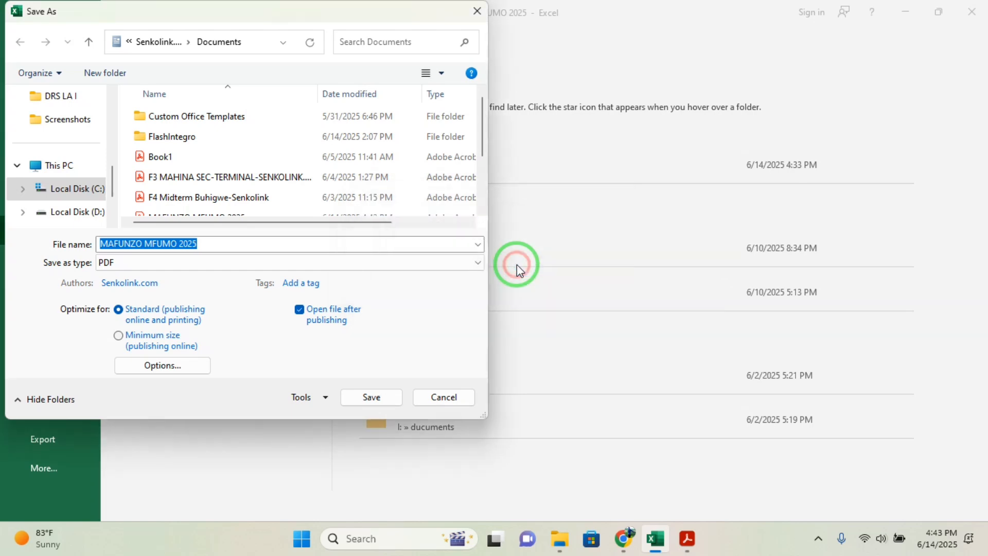
left_click(500, 323)
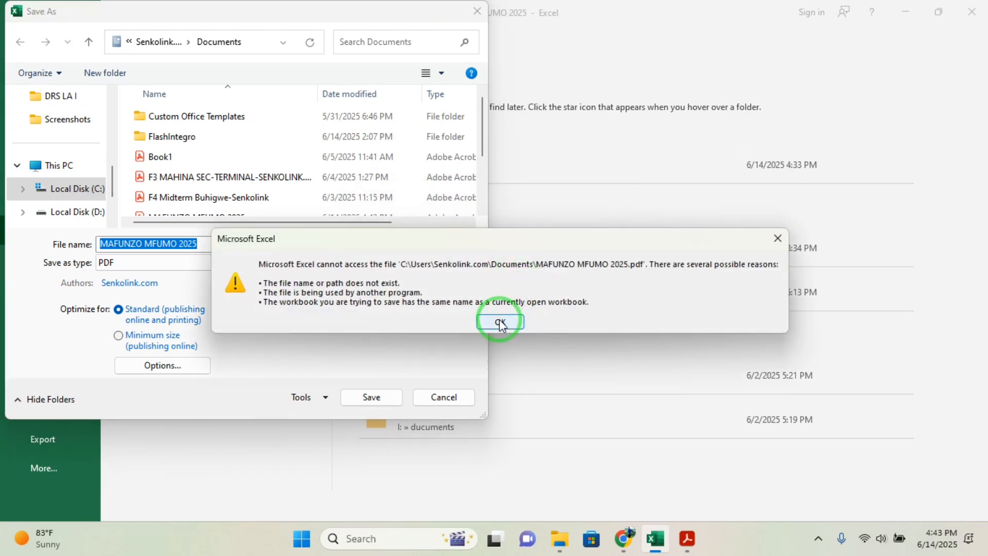
left_click(774, 240)
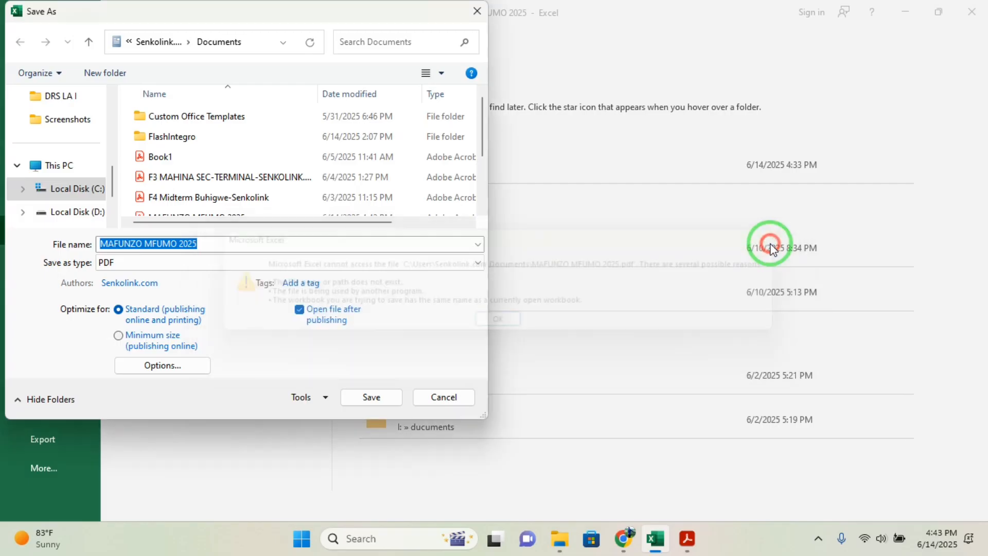
left_click_drag(111, 191, 113, 100)
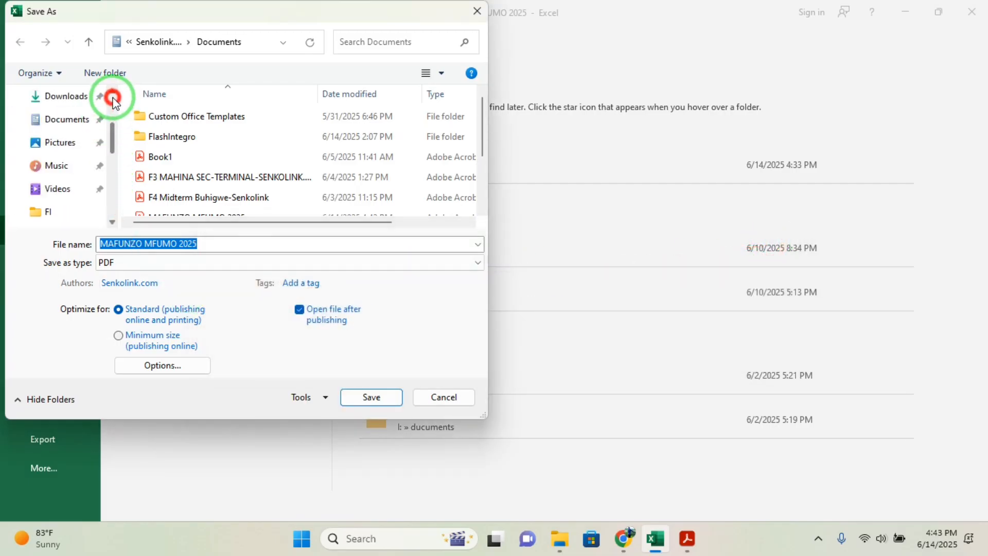
scroll(62, 129, "up", 3)
left_click(72, 215)
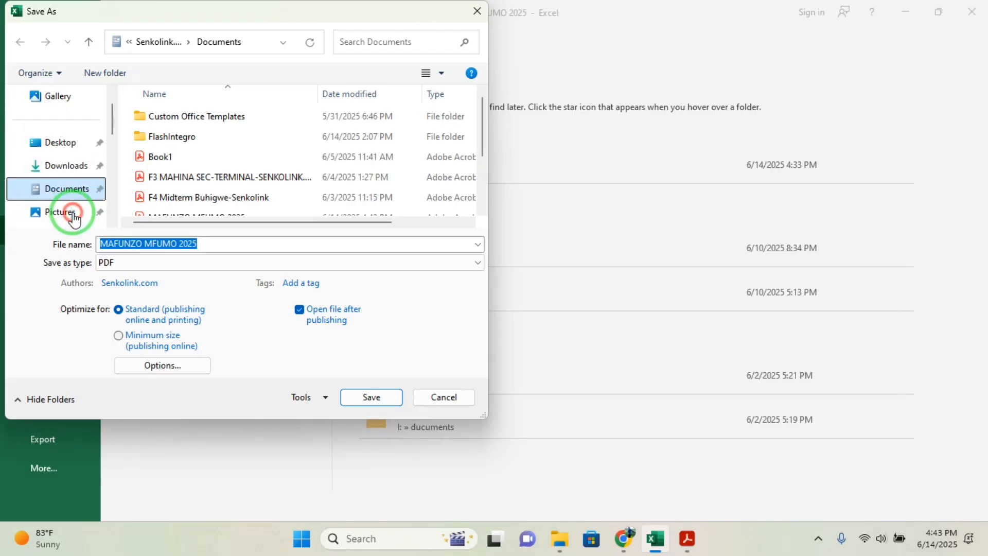
left_click(360, 397)
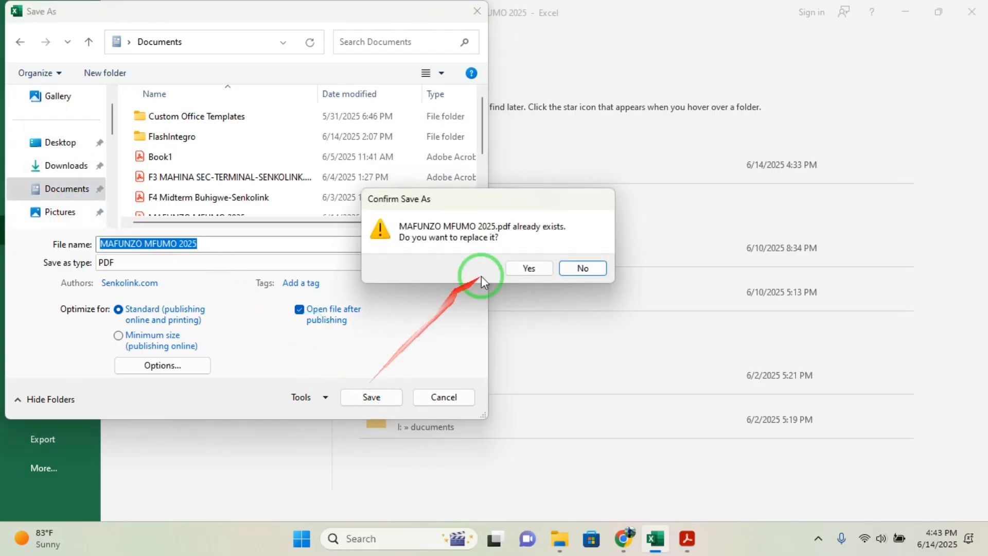
left_click(526, 268)
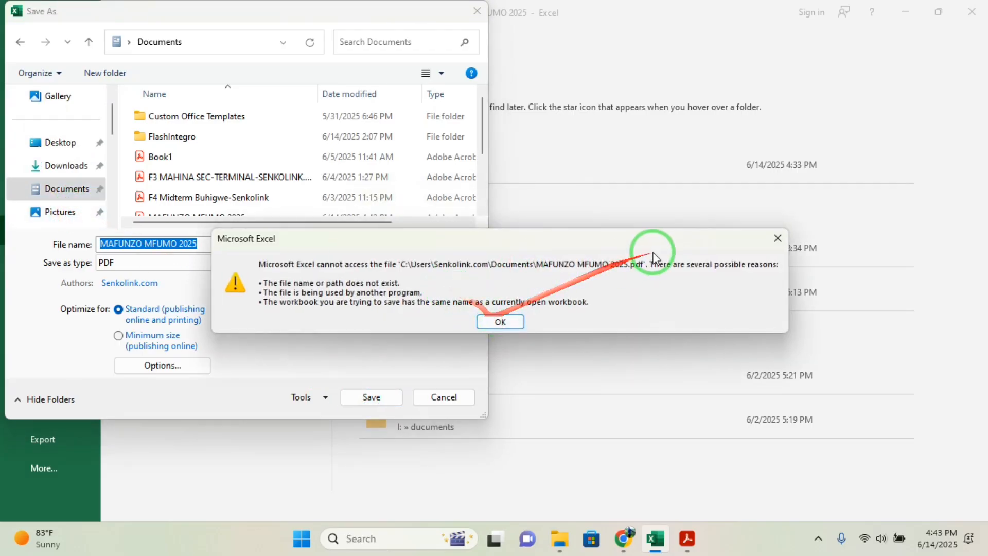
left_click(778, 238)
Close the MAFUNZO MFUMO 2025 PDF open in Acrobat and save the new PDF over it in Documents.
mouse_move(690, 539)
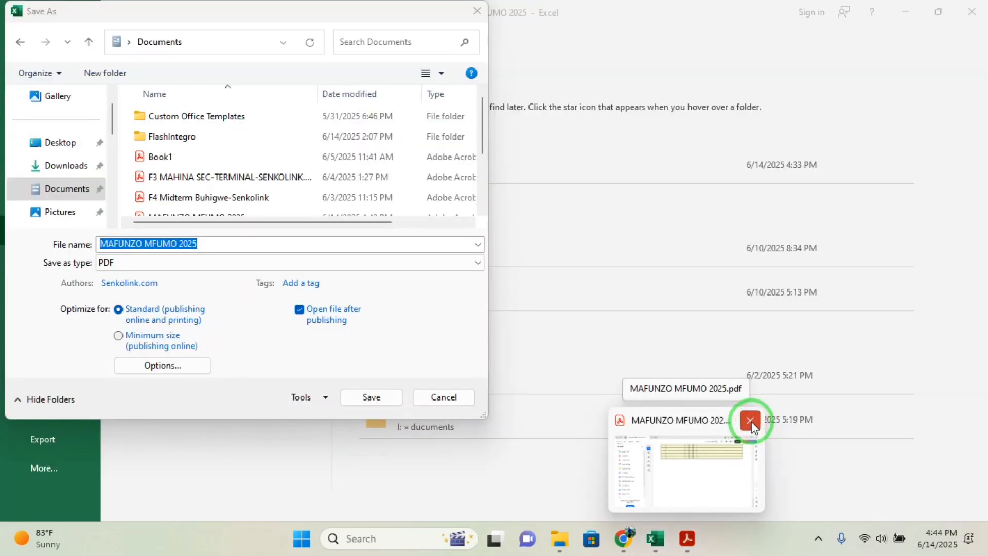
left_click(750, 421)
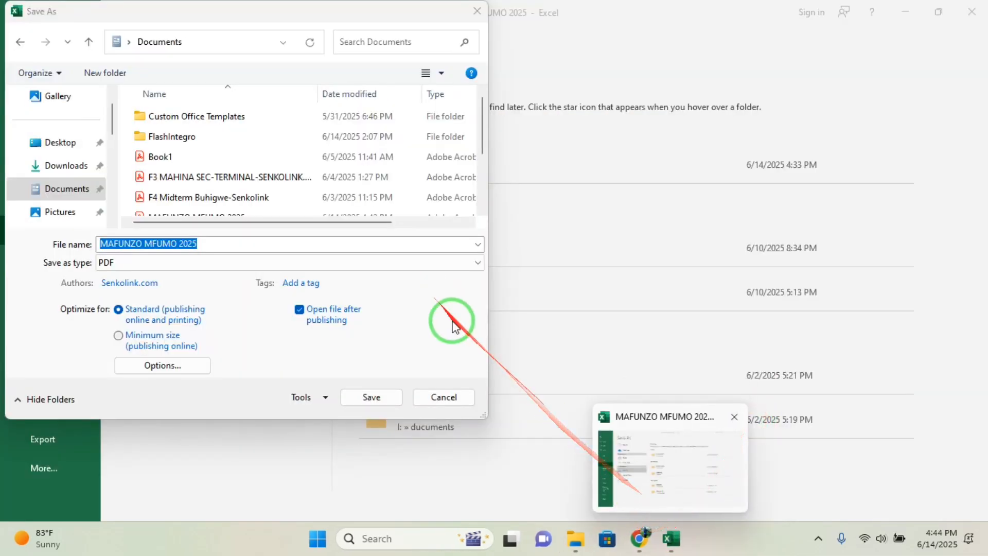
left_click(359, 399)
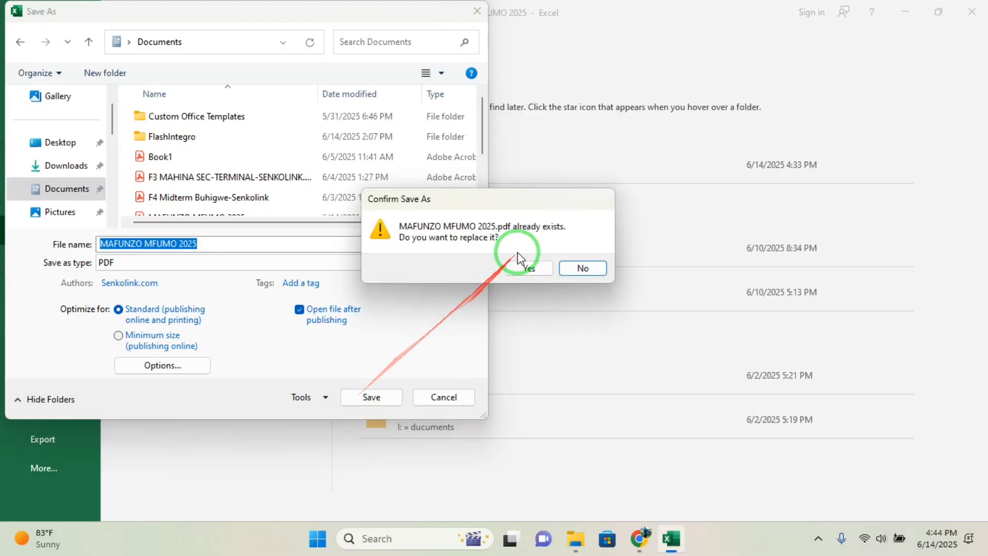
left_click(529, 269)
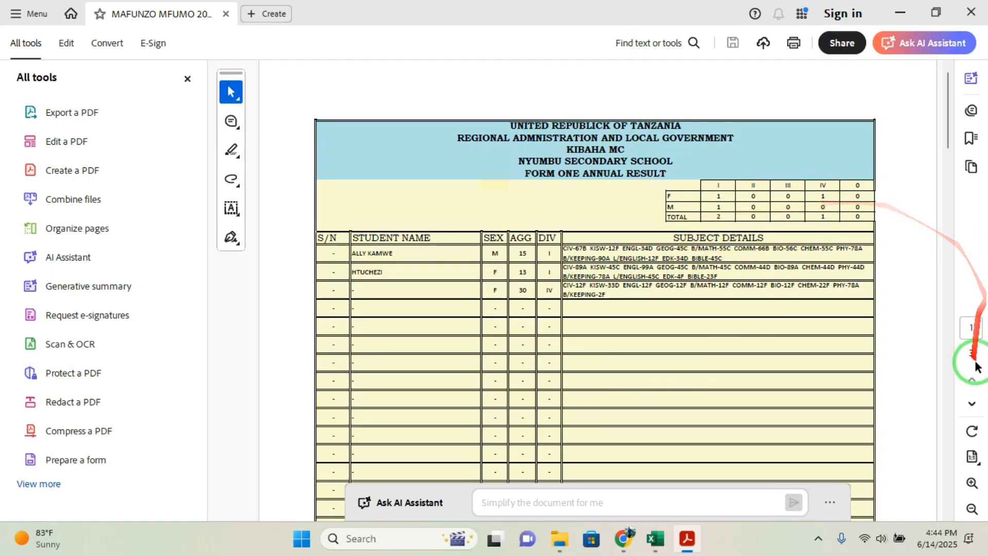
Enlarge the exported PDF to 125% and hide the list of all tools to inspect the full width of the results table.
left_click(972, 484)
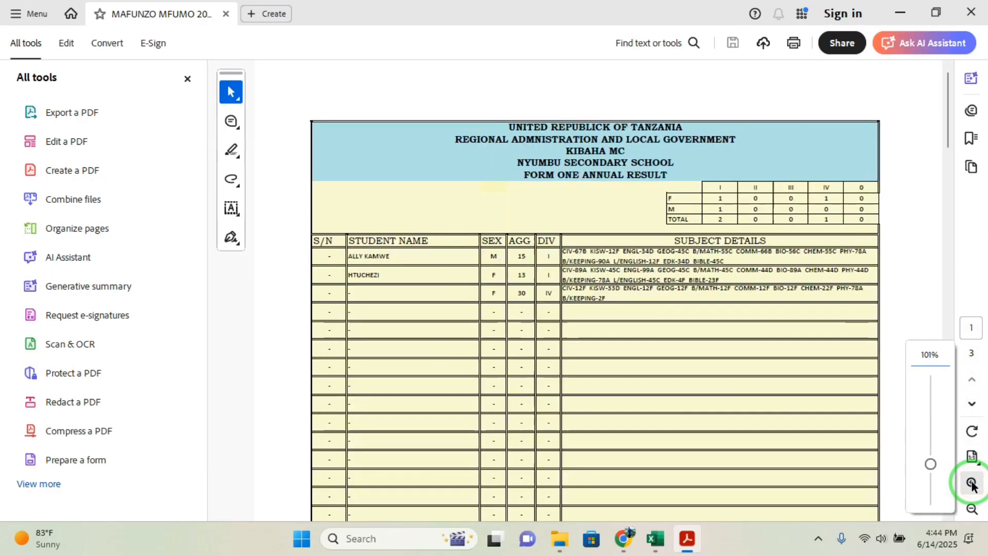
left_click(972, 484)
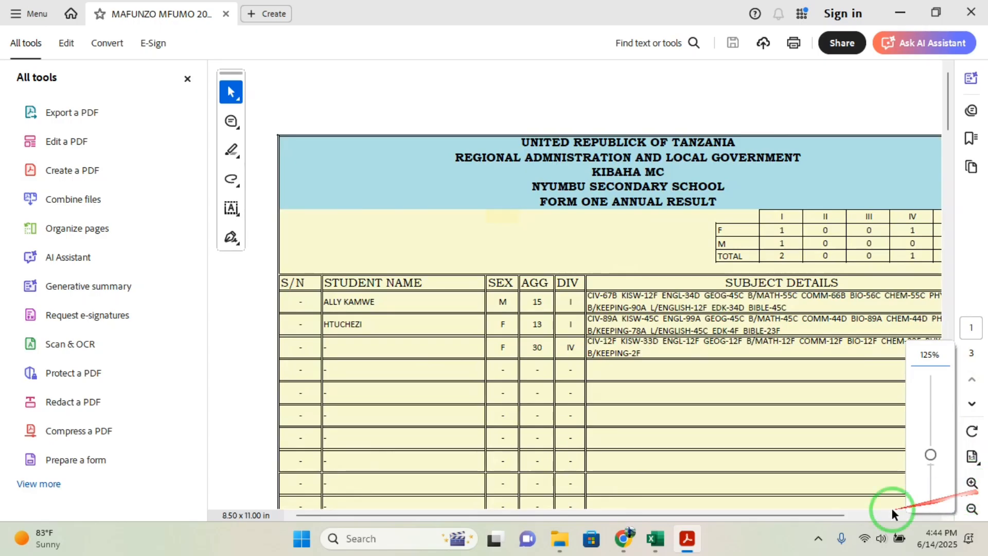
left_click_drag(543, 515, 610, 516)
left_click(189, 77)
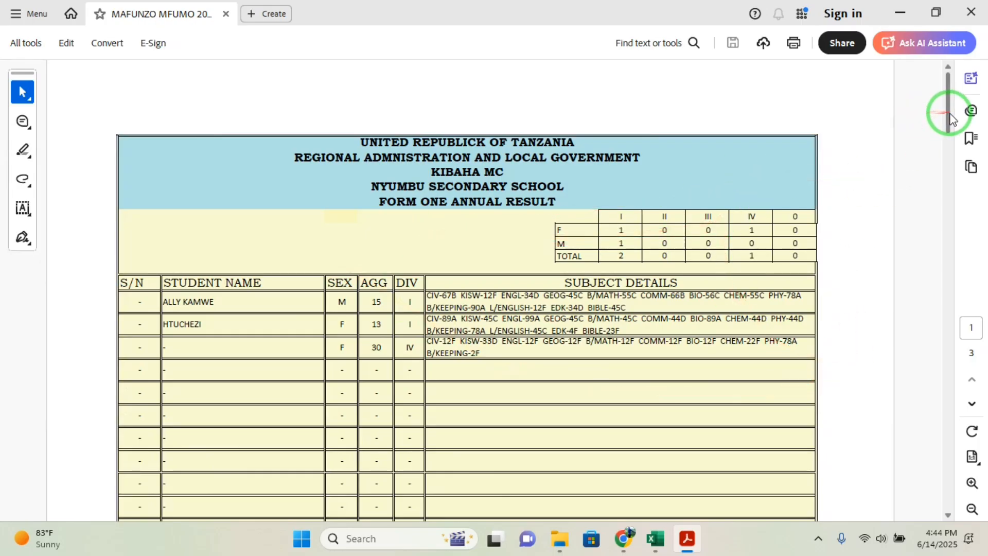
Check the exported results table on the PDF's first page, and close Acrobat to return to the workbook.
left_click_drag(950, 118, 947, 137)
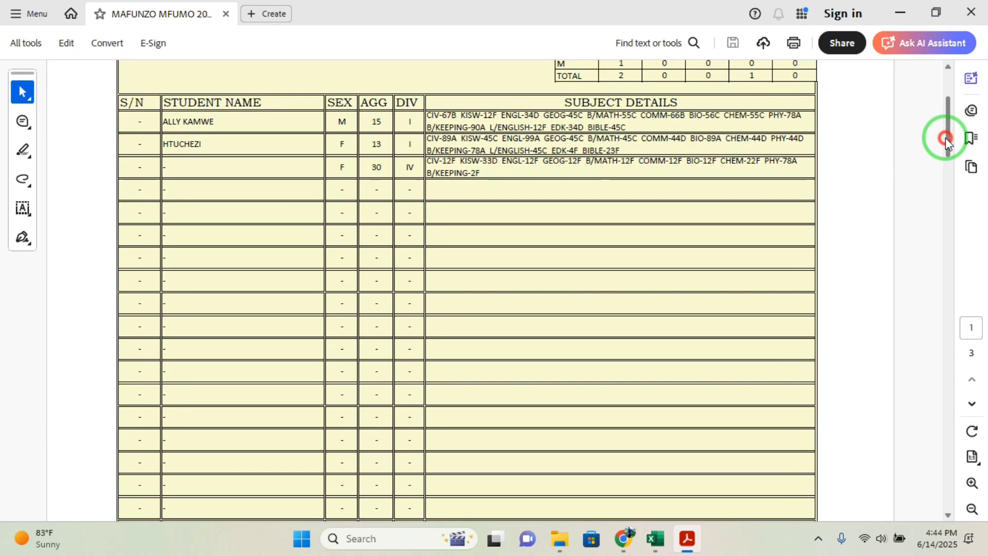
left_click_drag(946, 137, 932, 6)
mouse_move(931, 2)
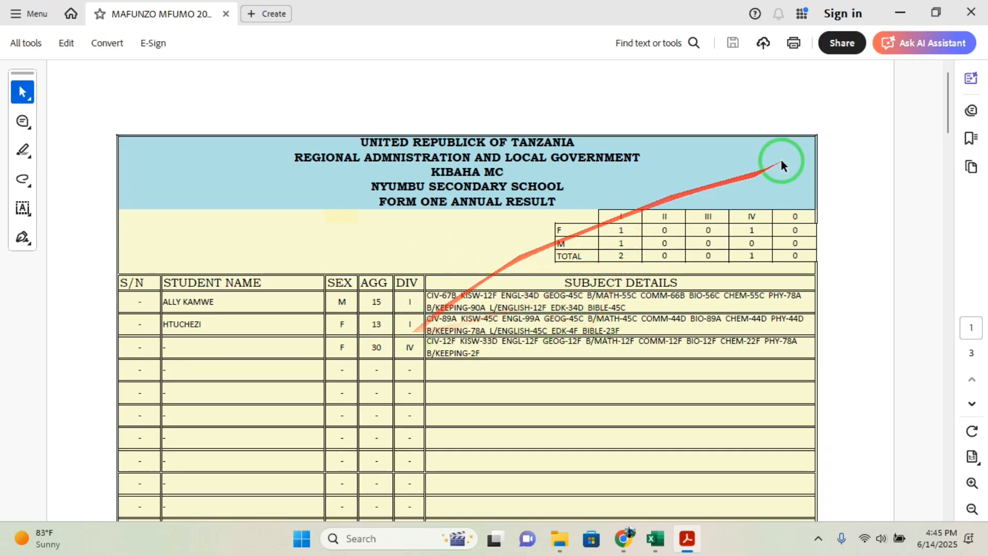
left_click(977, 15)
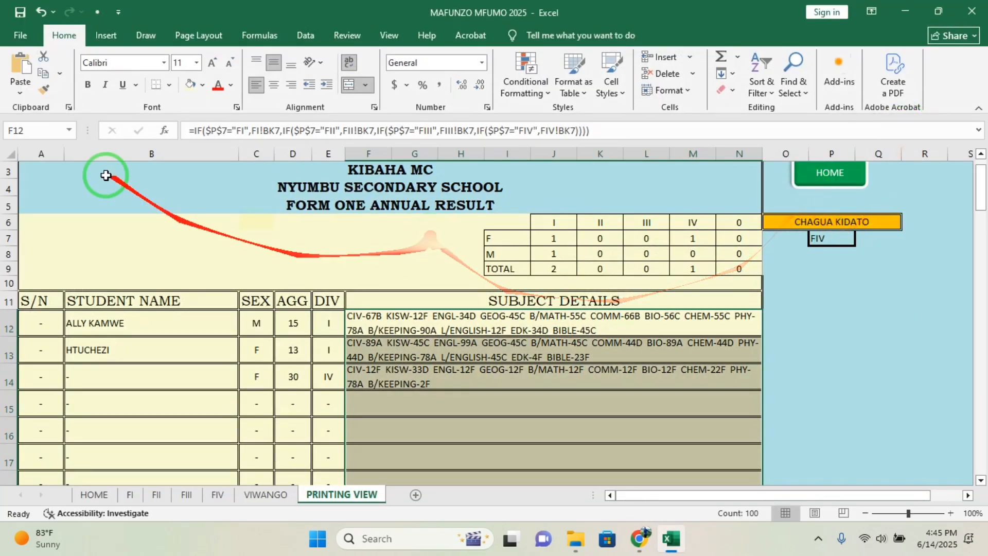
Deselect the subject details by selecting cell B7, and save the workbook.
left_click(98, 233)
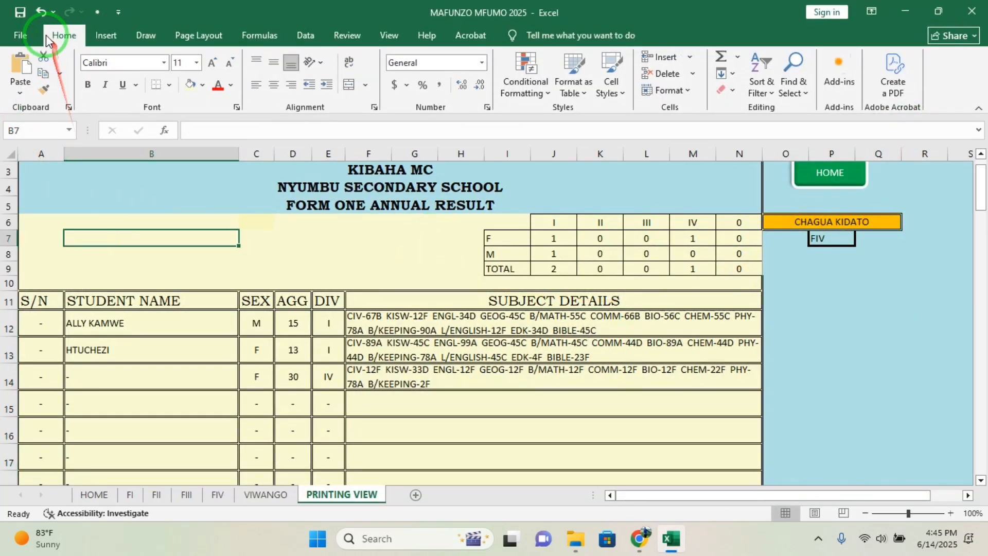
left_click(20, 12)
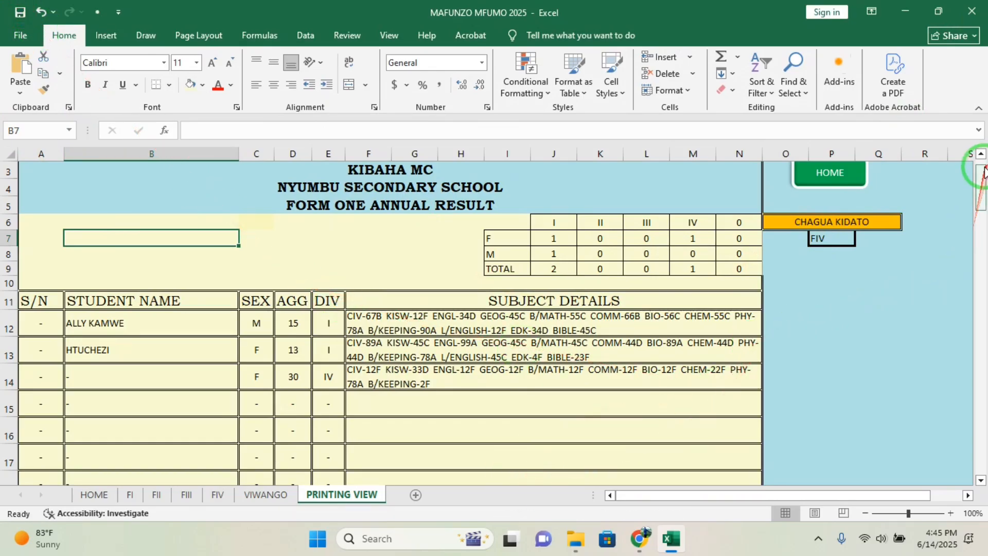
Examine the last rows of the PRINTING VIEW results table and the empty area beneath them.
left_click_drag(982, 181, 983, 459)
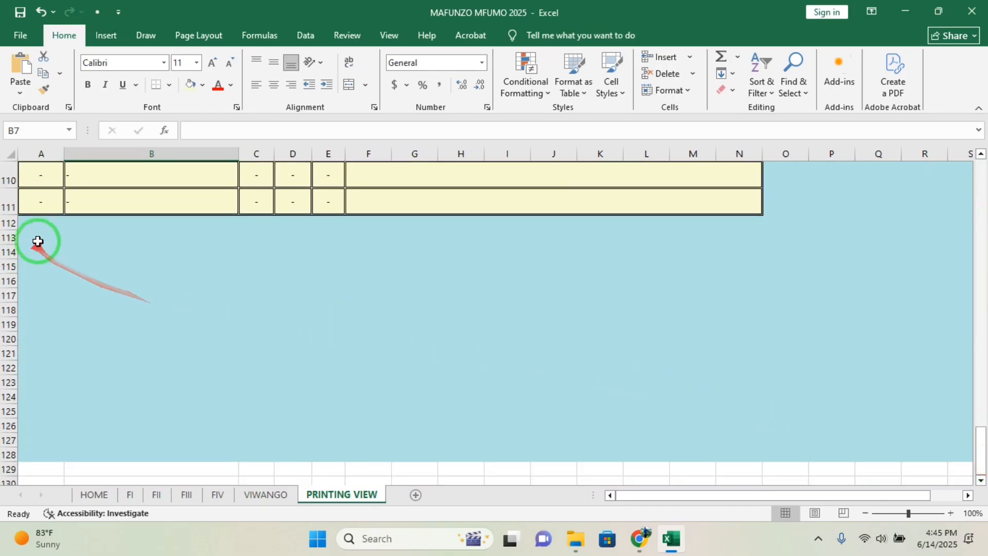
left_click(127, 231)
left_click(247, 230)
left_click(406, 271)
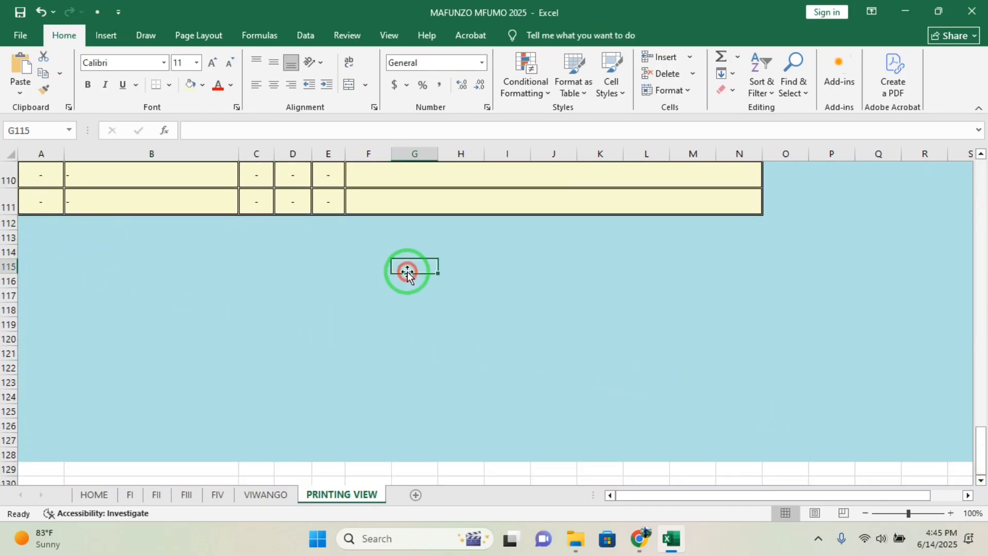
left_click(527, 267)
left_click(628, 277)
left_click(693, 278)
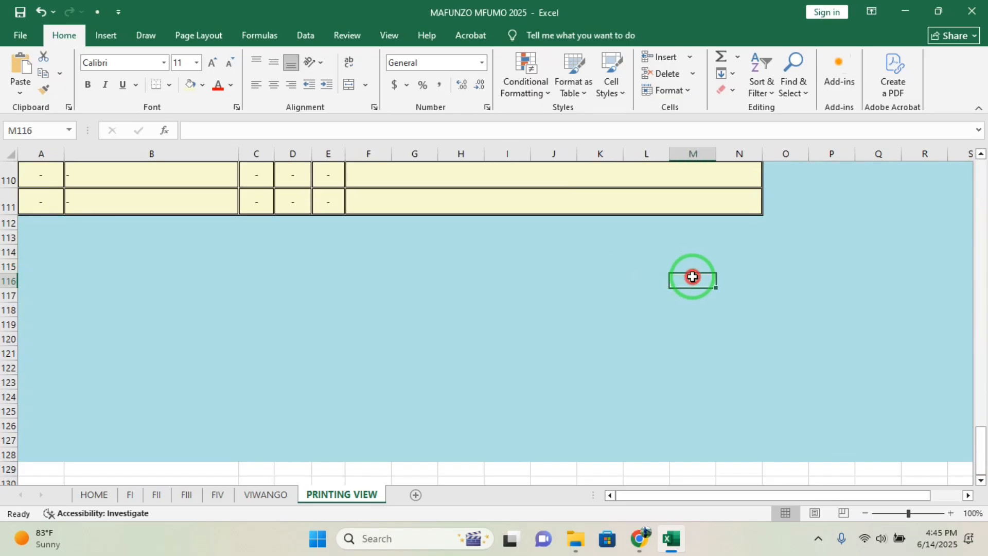
left_click(766, 270)
left_click(653, 261)
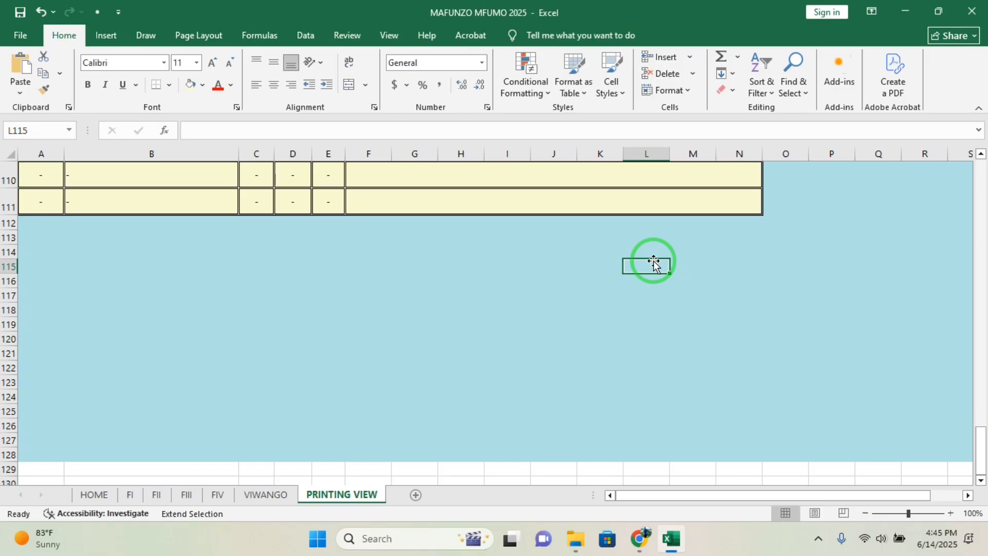
left_click(819, 540)
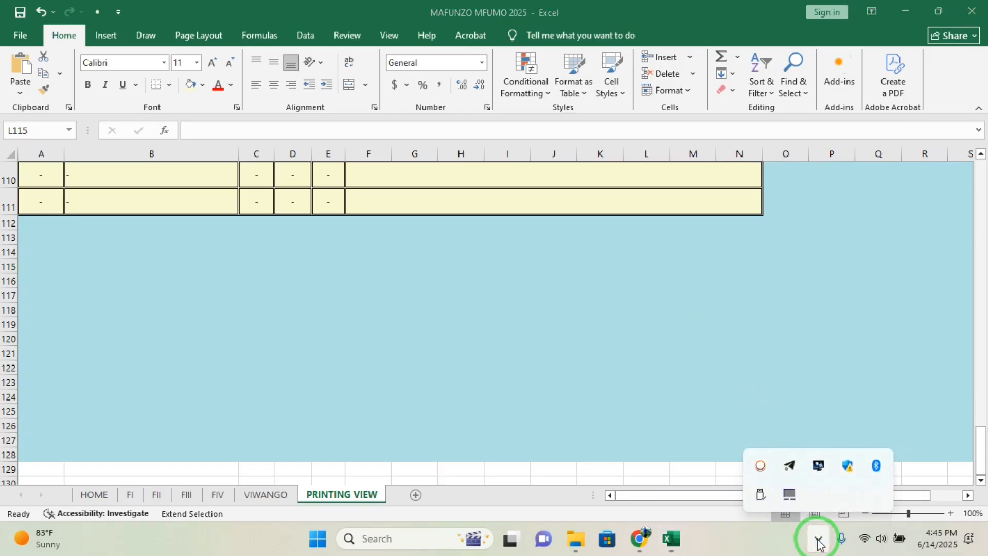